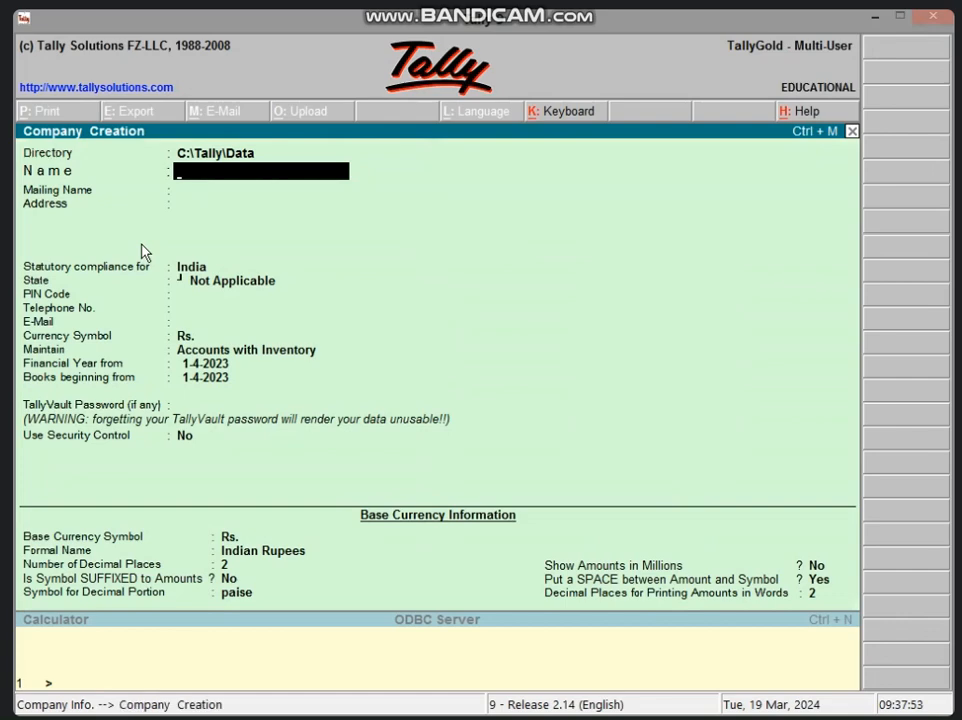
# Create a company named SKD 19 MARCH with the default mailing, statutory and currency details.
pyautogui.write('A')
pyautogui.press('BackSpace')
pyautogui.write('SKD 19 MA')
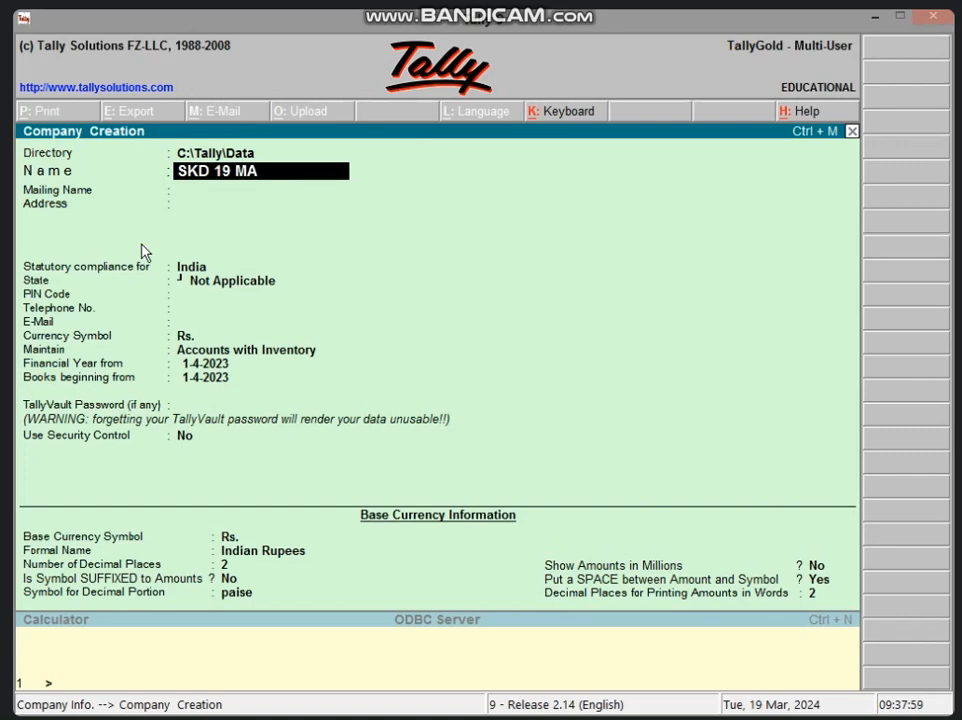
pyautogui.write('RCH')
pyautogui.press('Return')
pyautogui.press('Return')
pyautogui.press('Return')
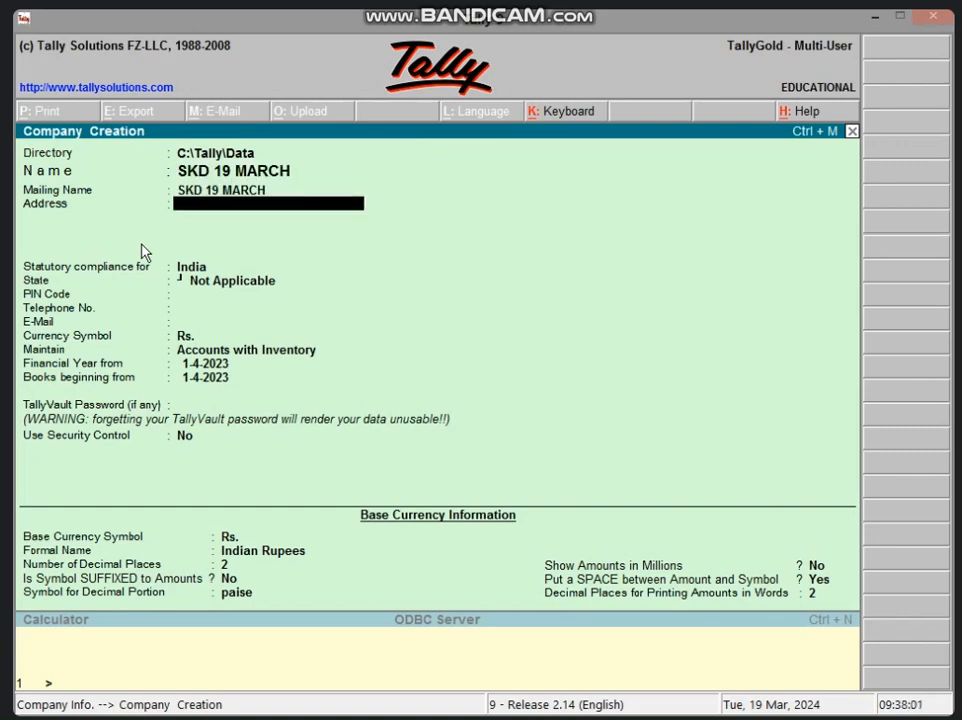
pyautogui.press('Return')
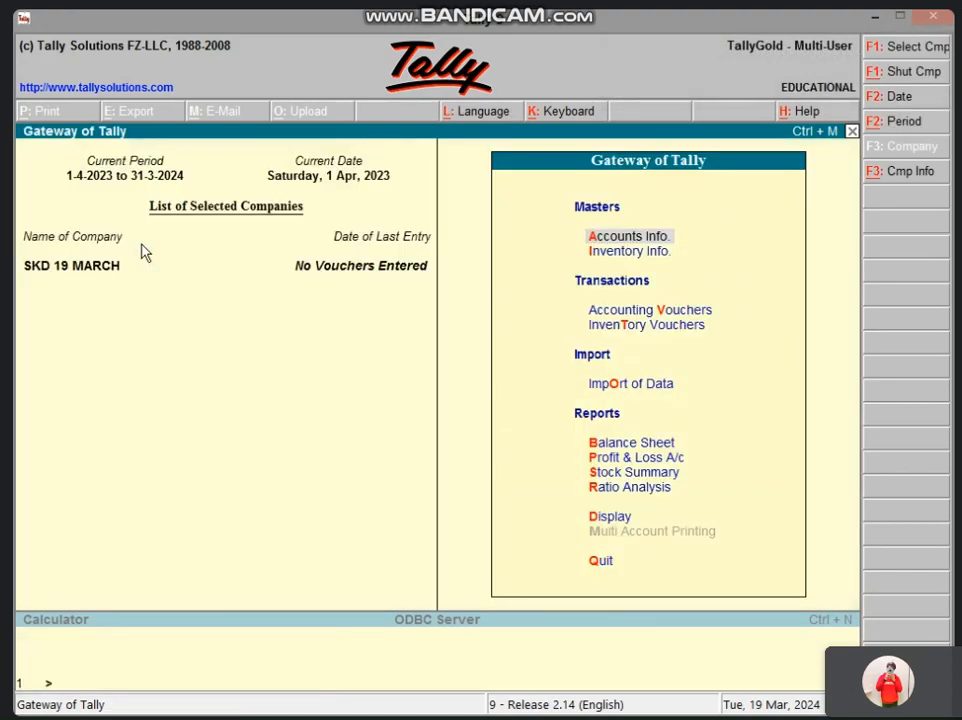
# Create a ledger named CAPITAL A/C under the Capital Account group, and return to the Gateway of Tally.
pyautogui.press('a')
pyautogui.press('l')
pyautogui.press('c')
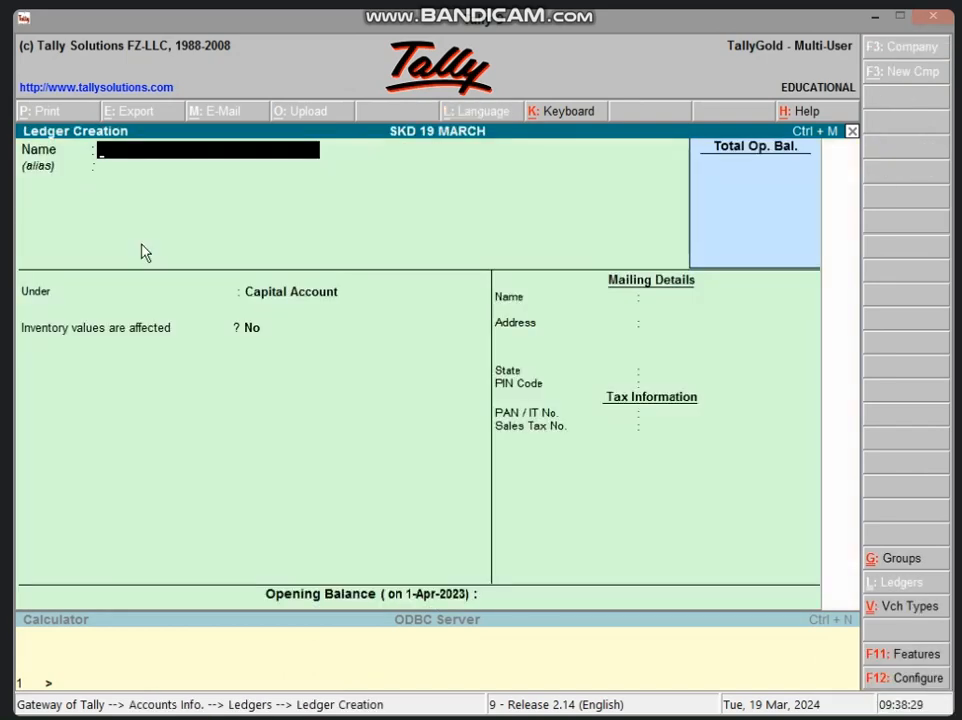
pyautogui.write('CAPITAL A/C')
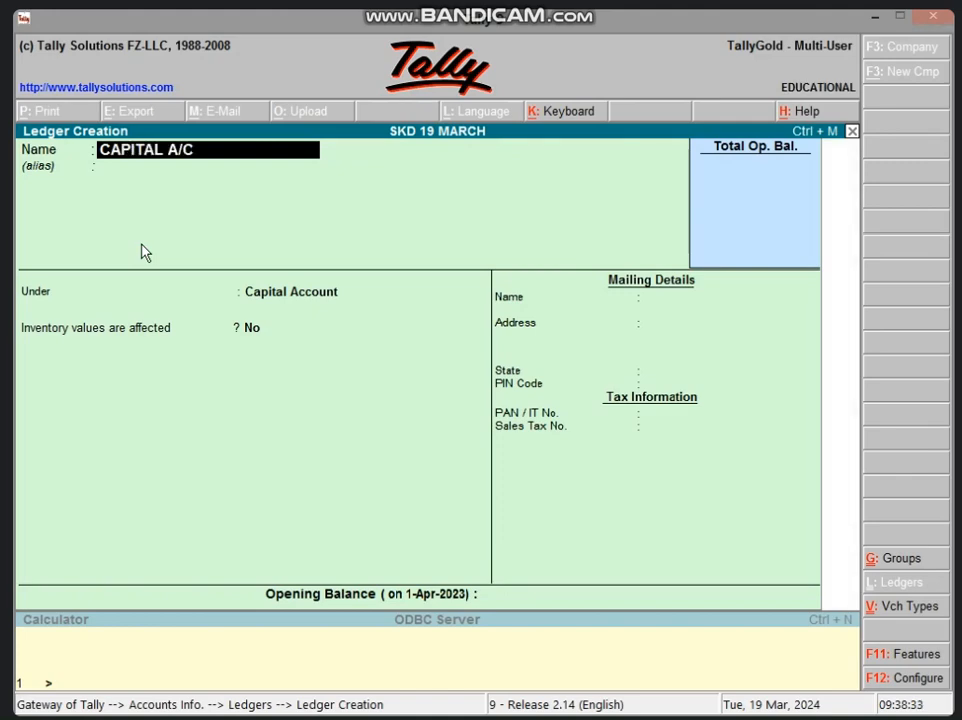
pyautogui.press('Return')
pyautogui.press('Return')
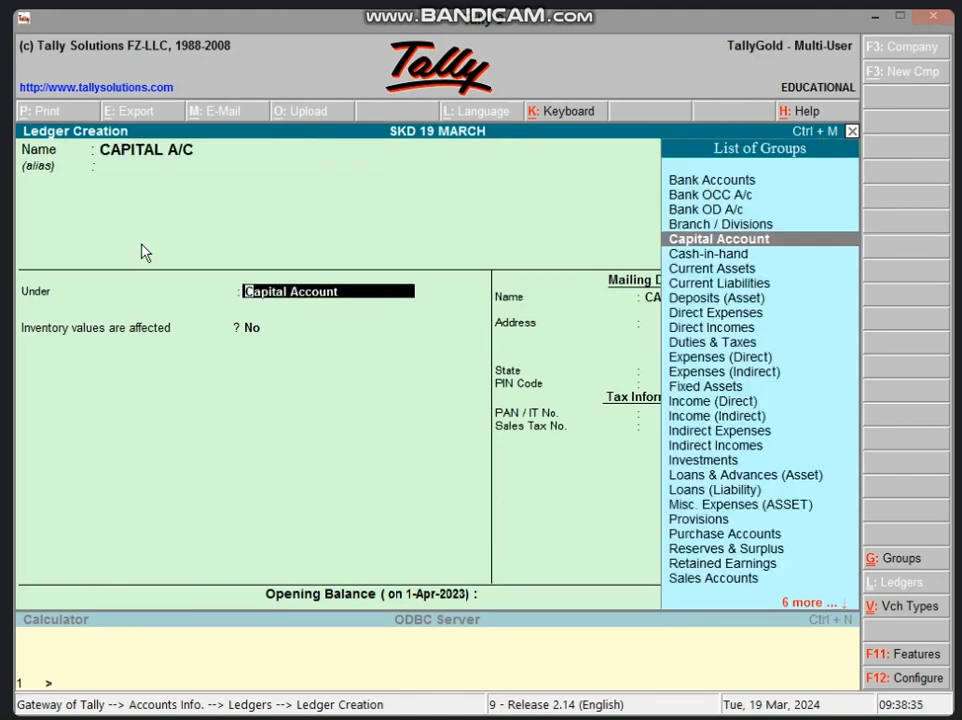
pyautogui.write('C')
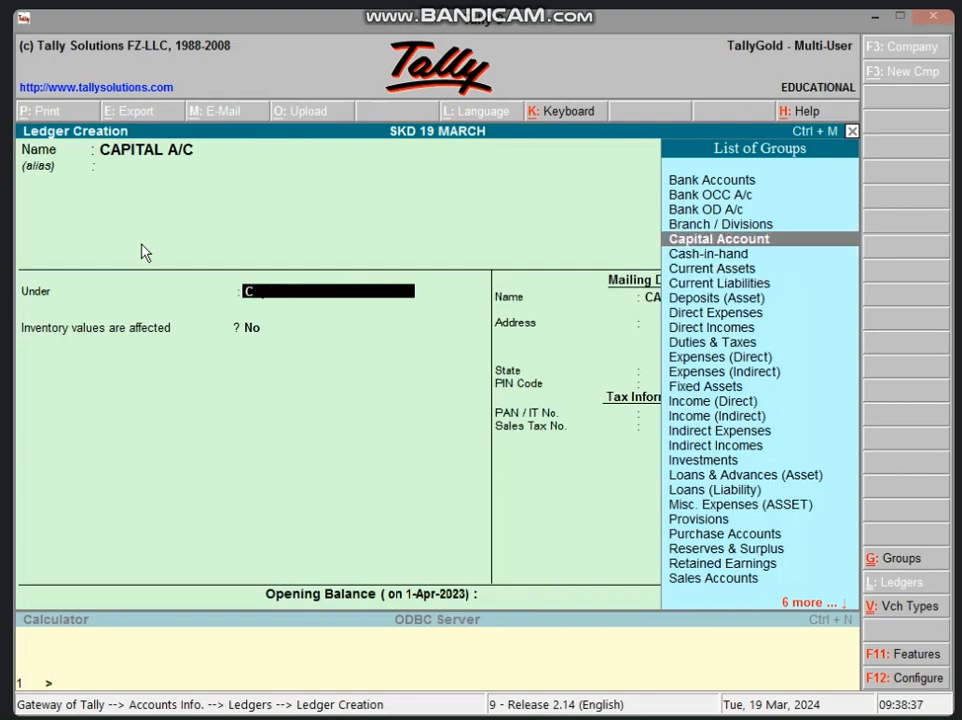
pyautogui.press('Return')
pyautogui.hotkey('ctrl', 'a')
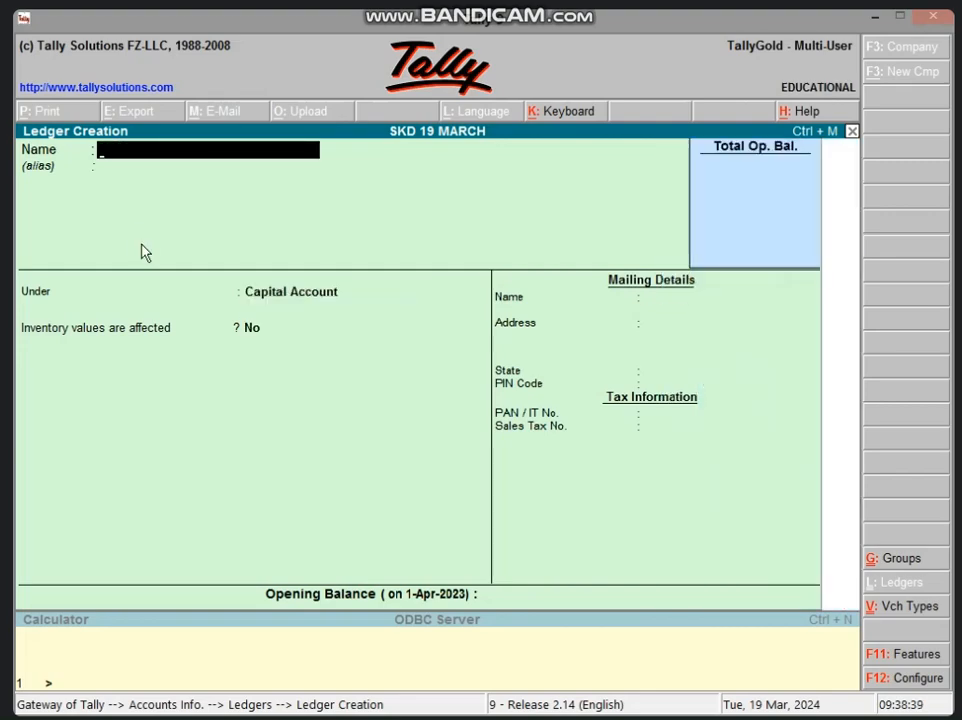
pyautogui.press('Escape')
pyautogui.press('Return')
pyautogui.press('Escape')
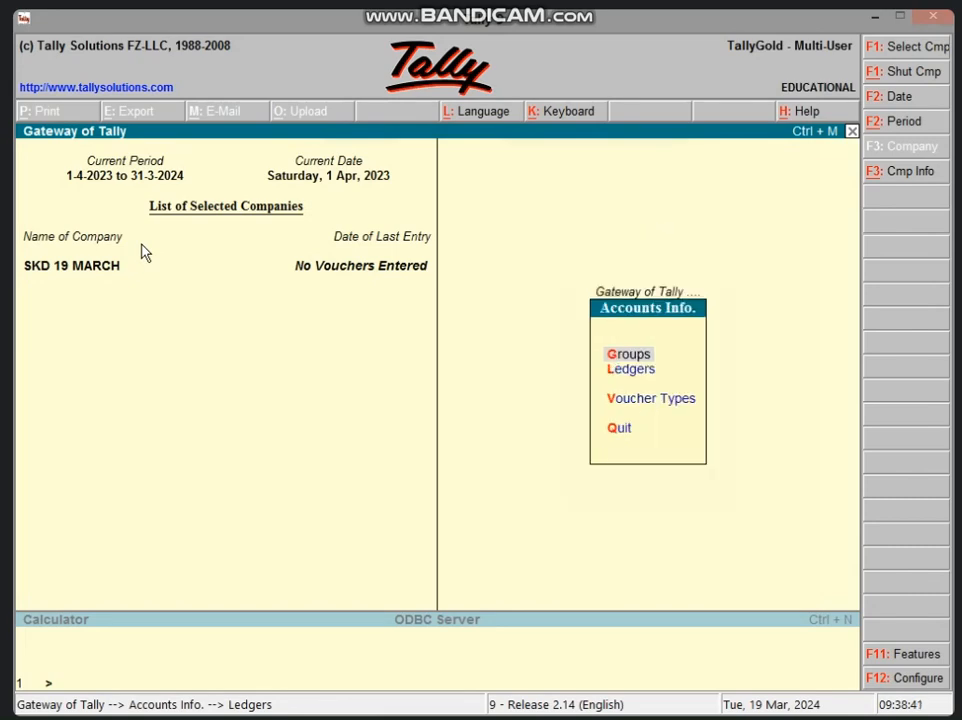
pyautogui.press('Escape')
# Start a receipt voucher and credit CAPITAL A/C with 600000.
pyautogui.press('v')
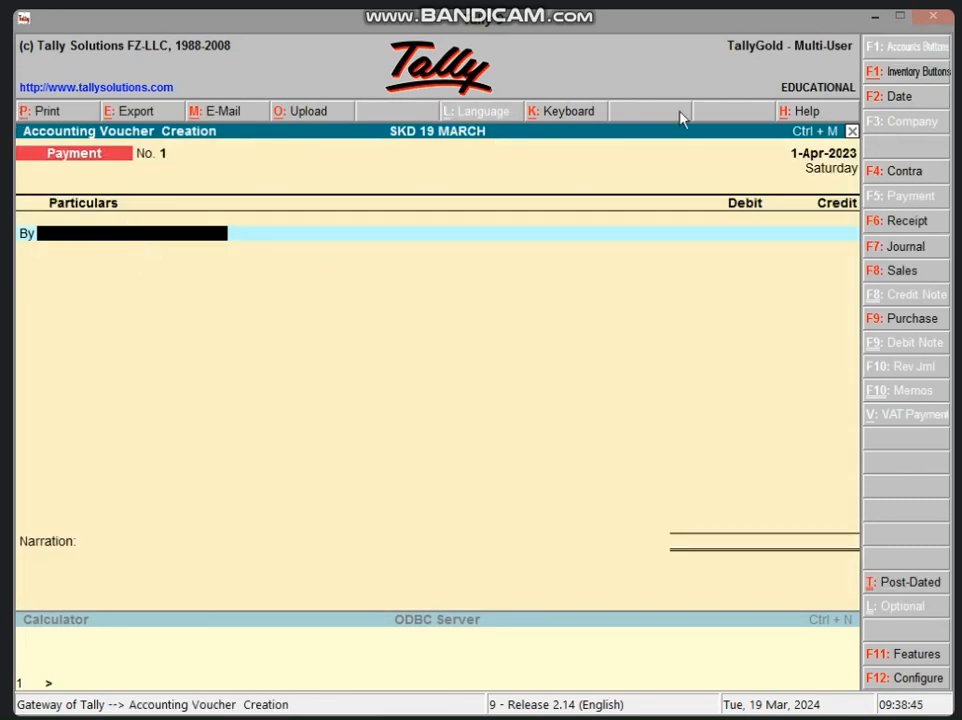
pyautogui.click(908, 222)
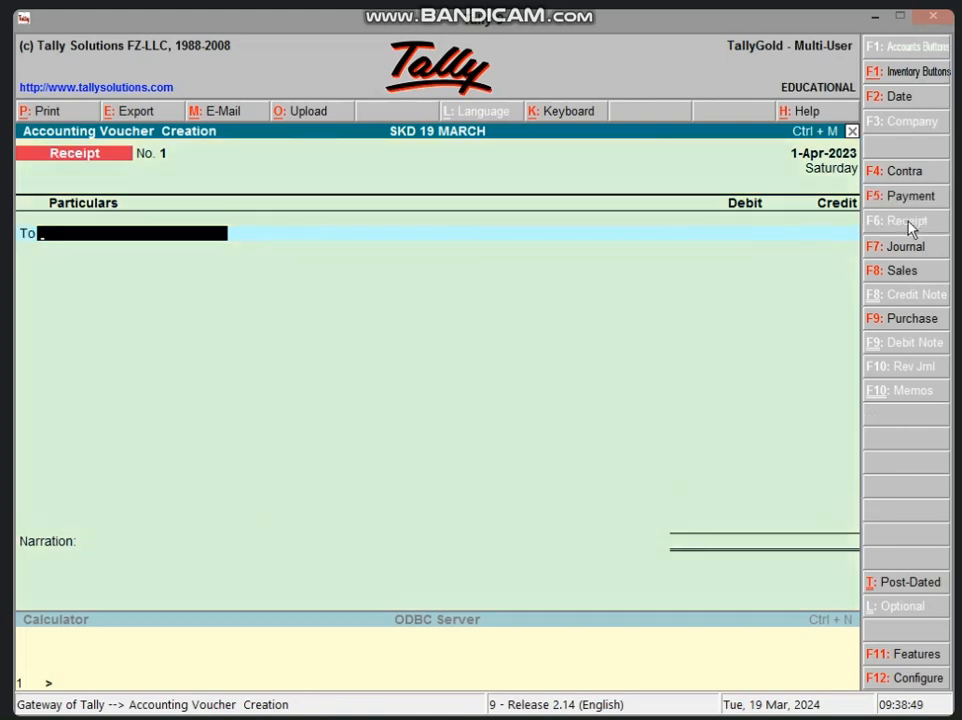
pyautogui.write('C')
pyautogui.press('Return')
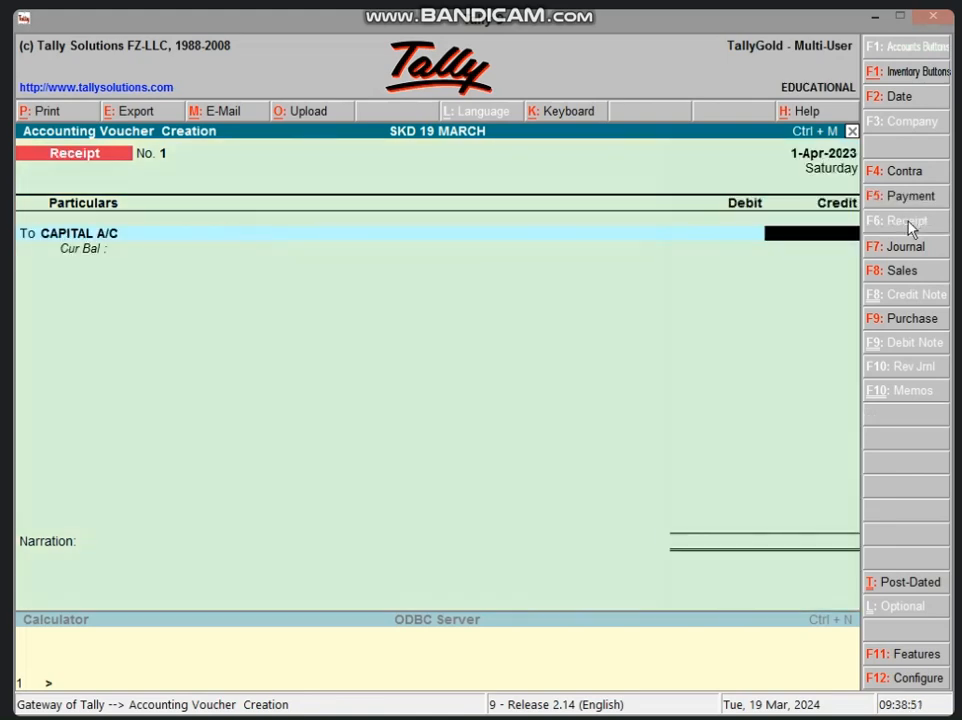
pyautogui.write('600000')
pyautogui.press('Return')
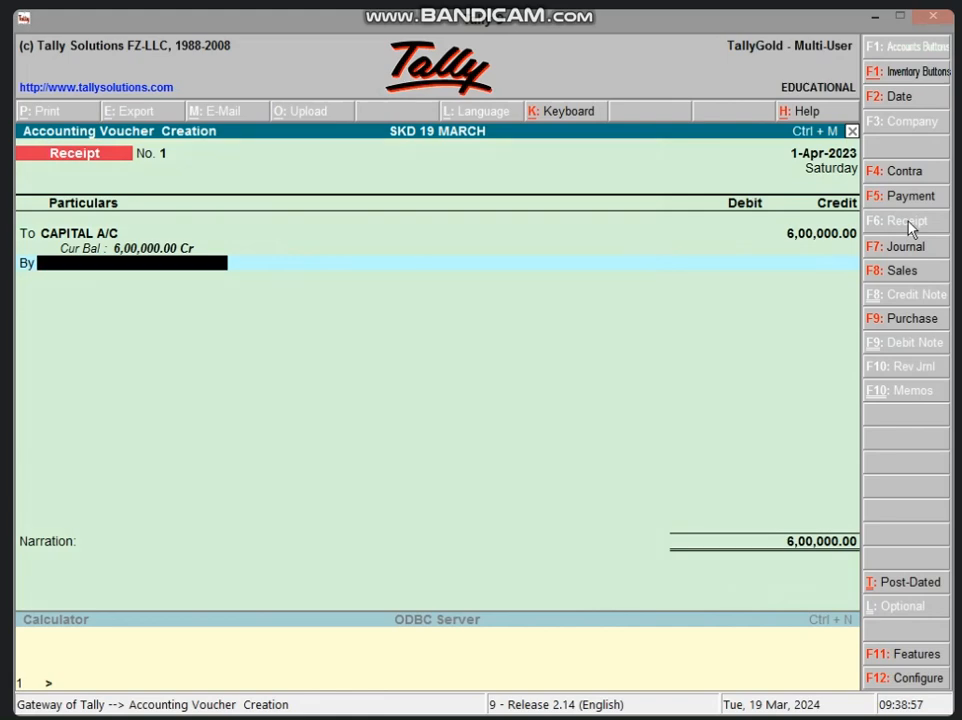
# Debit the Cash ledger for the full receipt amount and save the voucher without a narration.
pyautogui.write('CA')
pyautogui.press('Return')
pyautogui.press('Return')
pyautogui.press('Return')
pyautogui.press('Return')
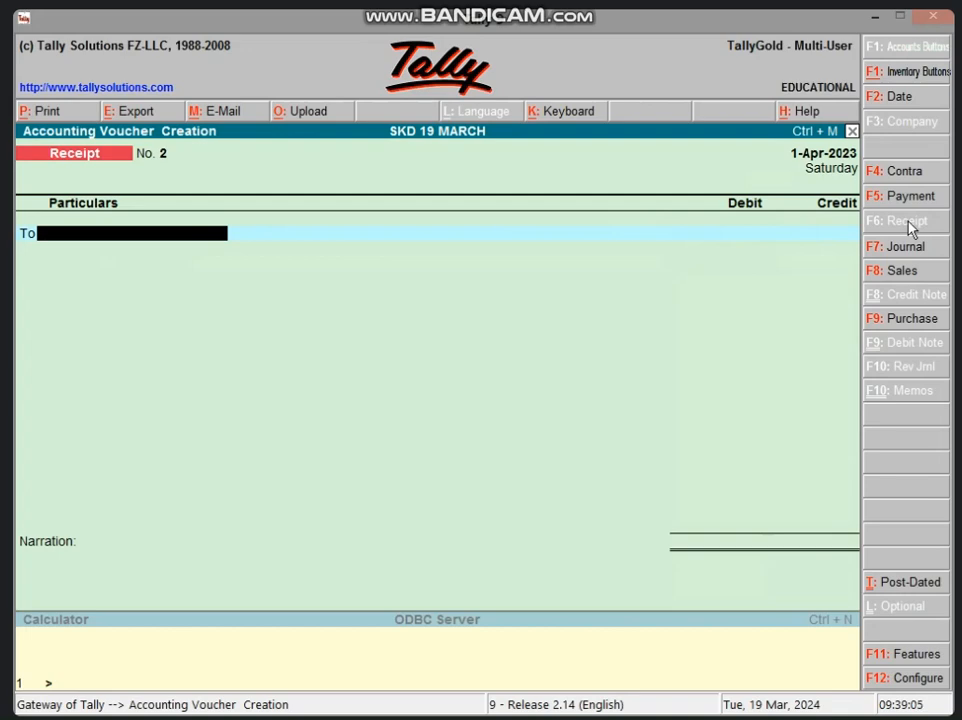
# Start a purchase entry in voucher mode and create BANK A/C under Bank Accounts as its credit ledger.
pyautogui.click(910, 326)
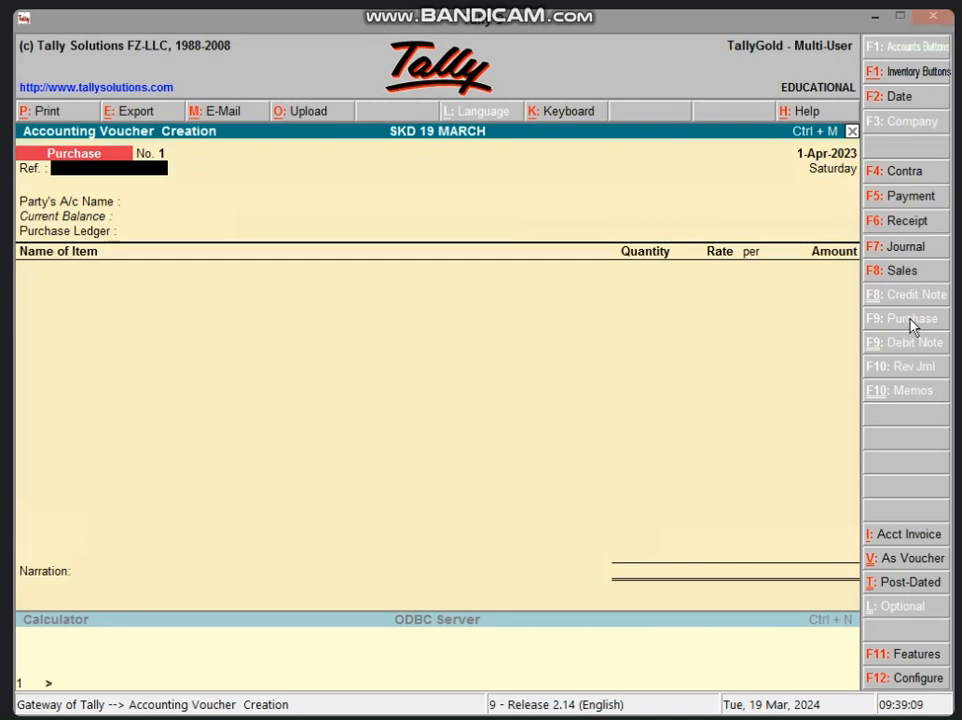
pyautogui.click(928, 560)
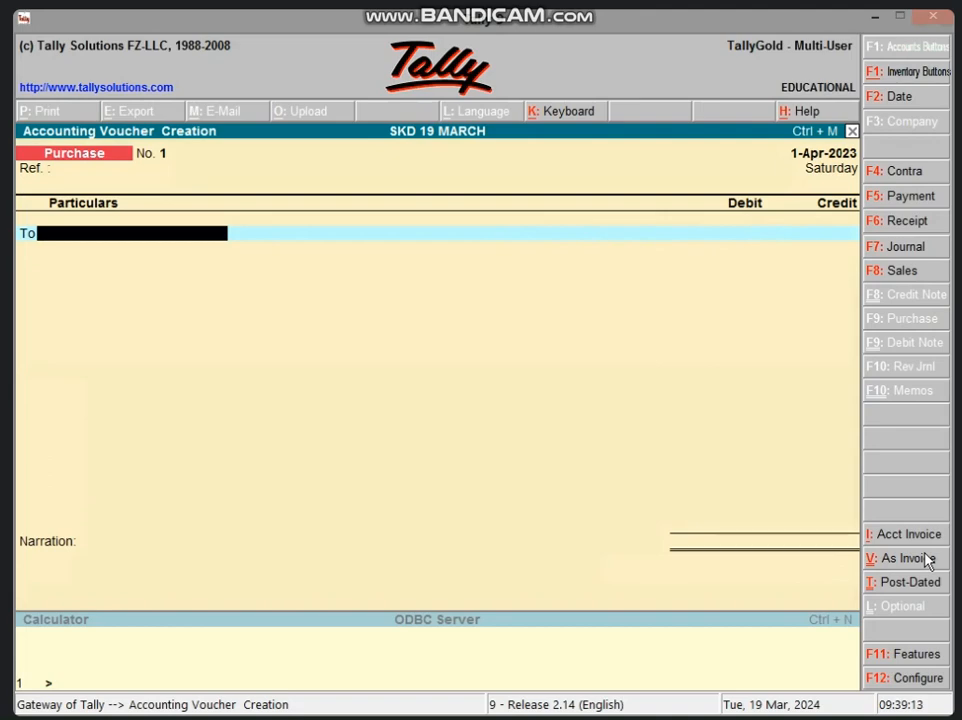
pyautogui.hotkey('alt', 'c')
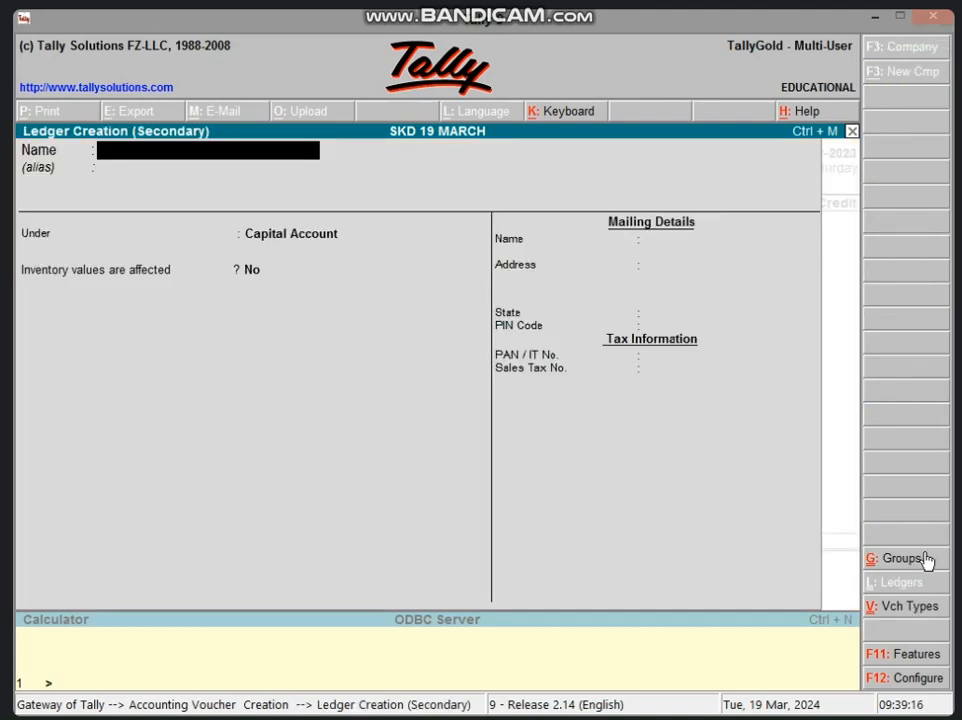
pyautogui.write('N')
pyautogui.press('BackSpace')
pyautogui.write('BNA')
pyautogui.press('BackSpace')
pyautogui.press('BackSpace')
pyautogui.write('ANK A/')
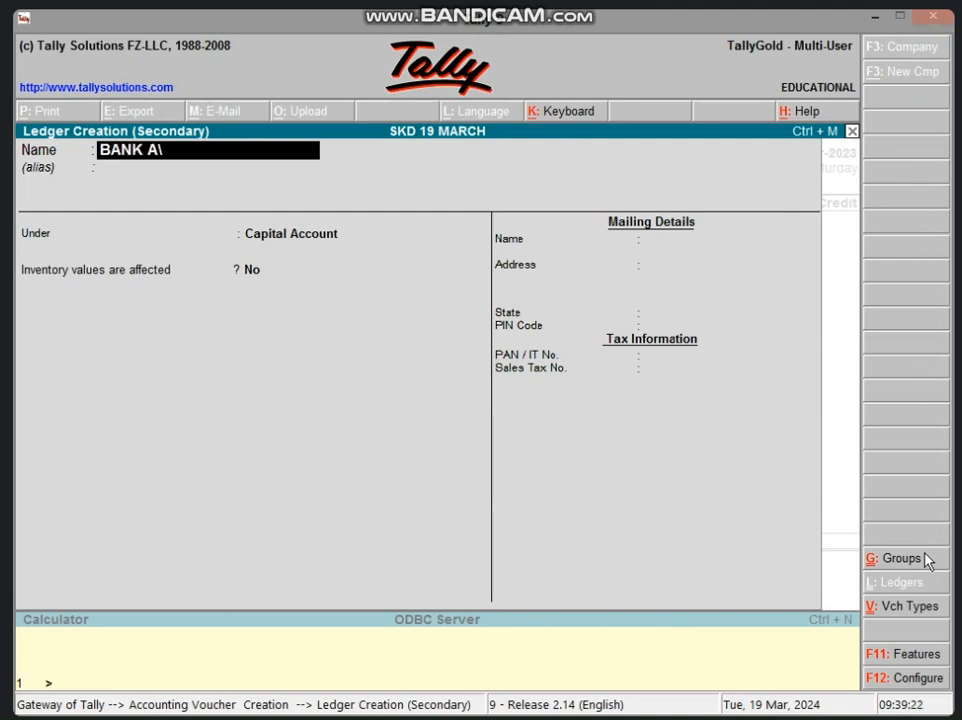
pyautogui.write('C')
pyautogui.press('Return')
pyautogui.press('Return')
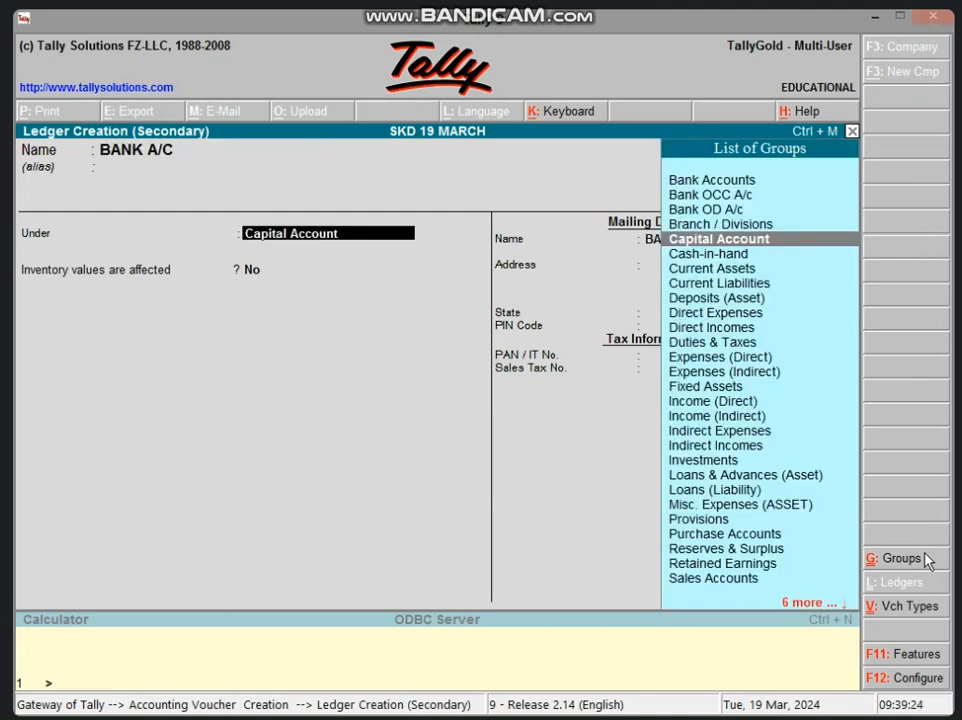
pyautogui.write('BA')
pyautogui.press('Return')
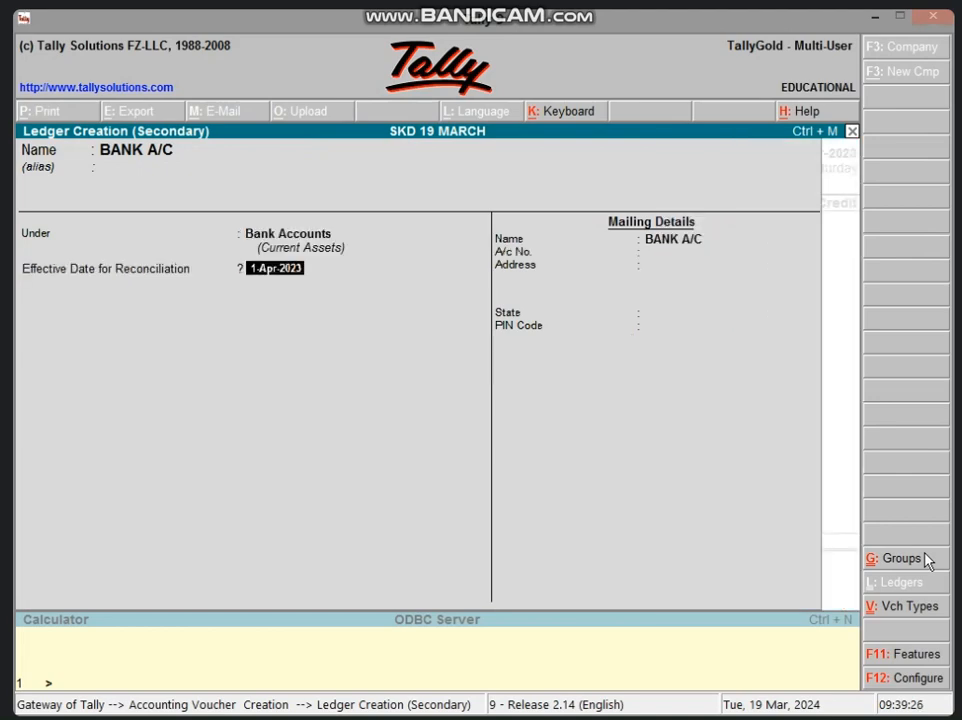
pyautogui.hotkey('ctrl', 'a')
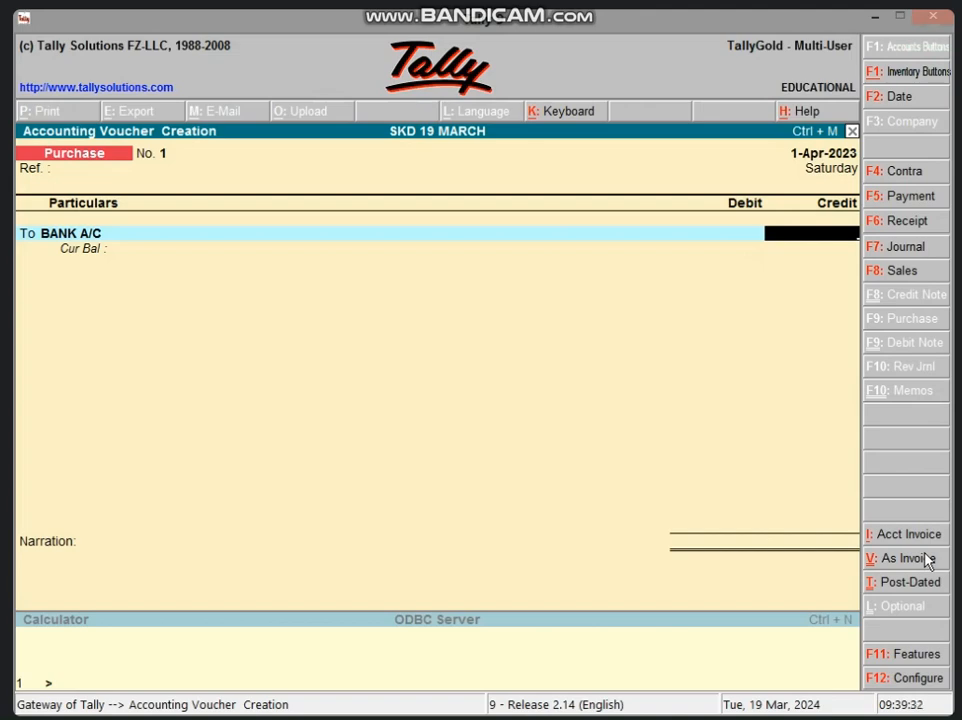
# Calculate 3% of 55000 and the net amount 55000-1650 in the built-in calculator.
pyautogui.click(256, 646)
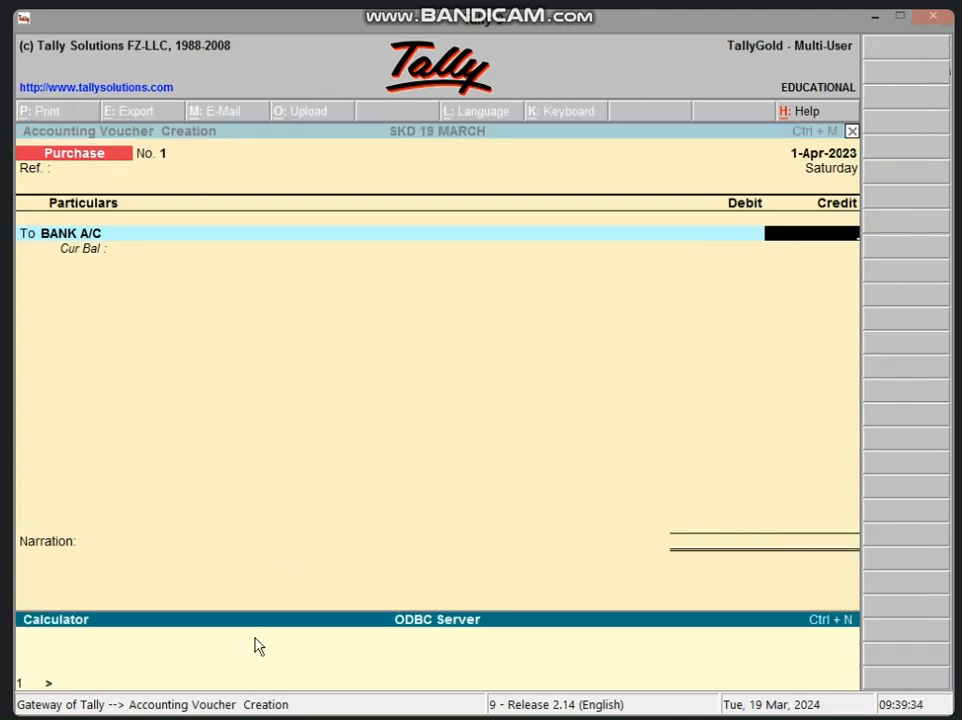
pyautogui.write('55000*3/100')
pyautogui.press('Return')
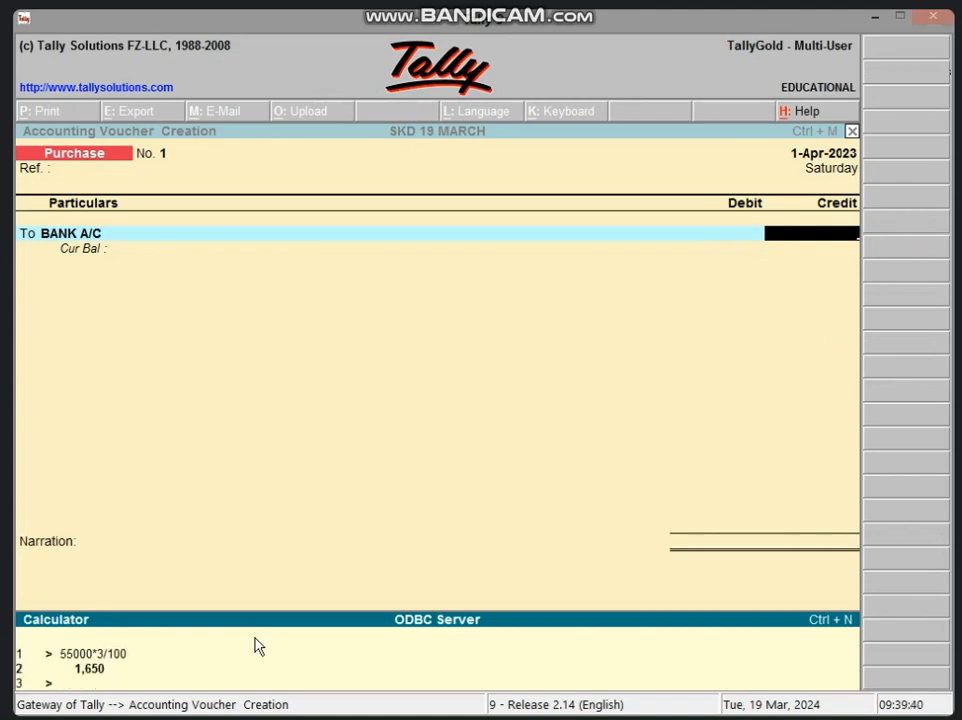
pyautogui.write('55000-1650')
pyautogui.press('Return')
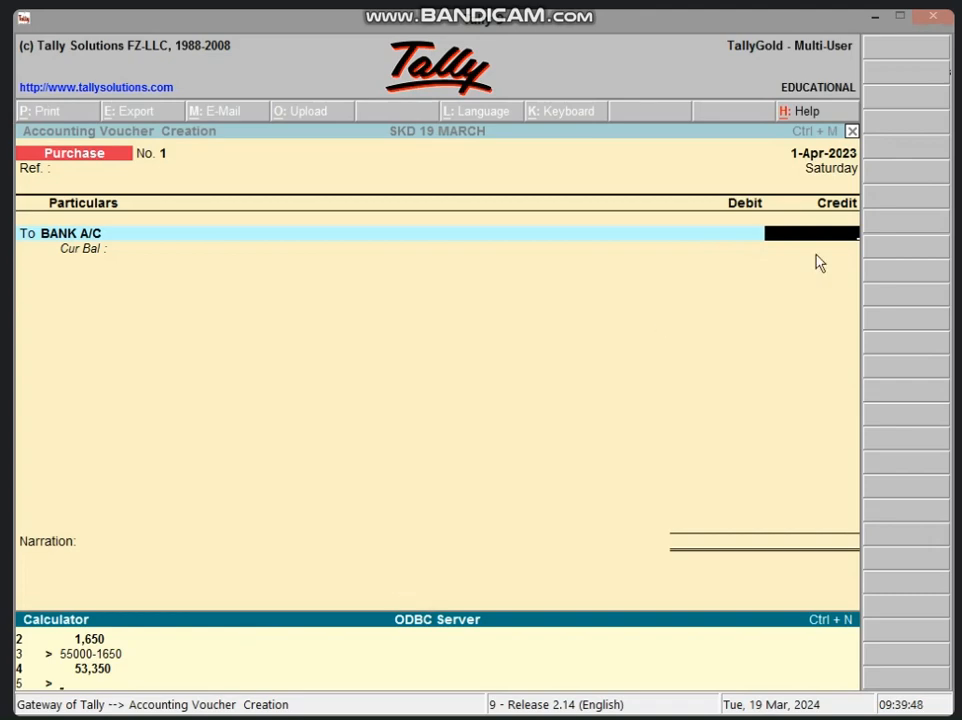
# Return to the purchase voucher and set the BANK A/C credit amount to 53350.
pyautogui.hotkey('ctrl', 'm')
pyautogui.write('53,3')
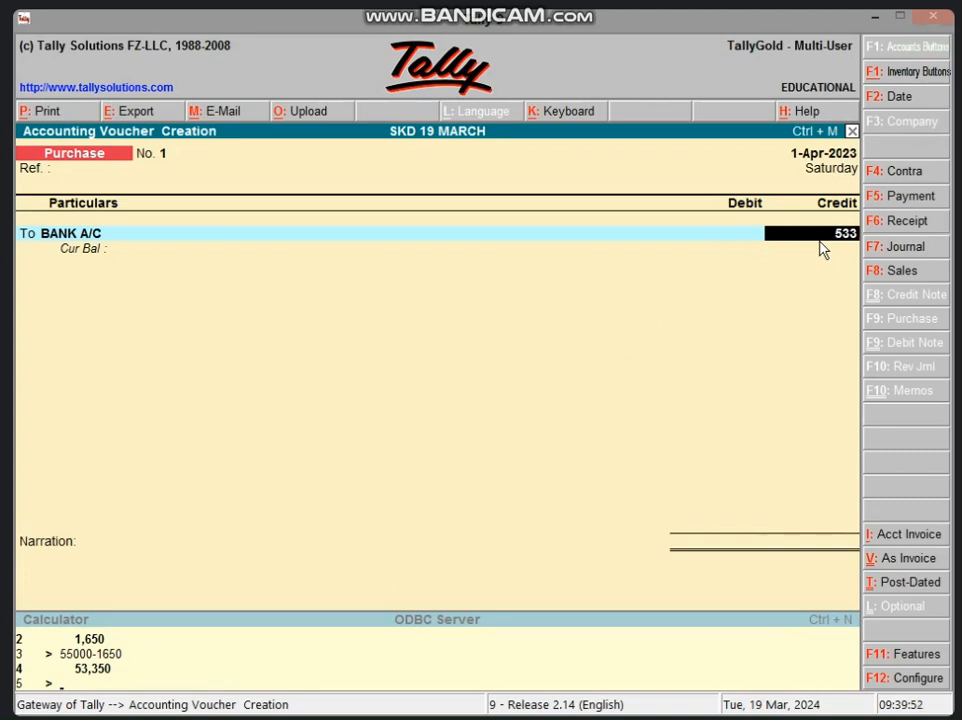
pyautogui.write('50')
pyautogui.press('Return')
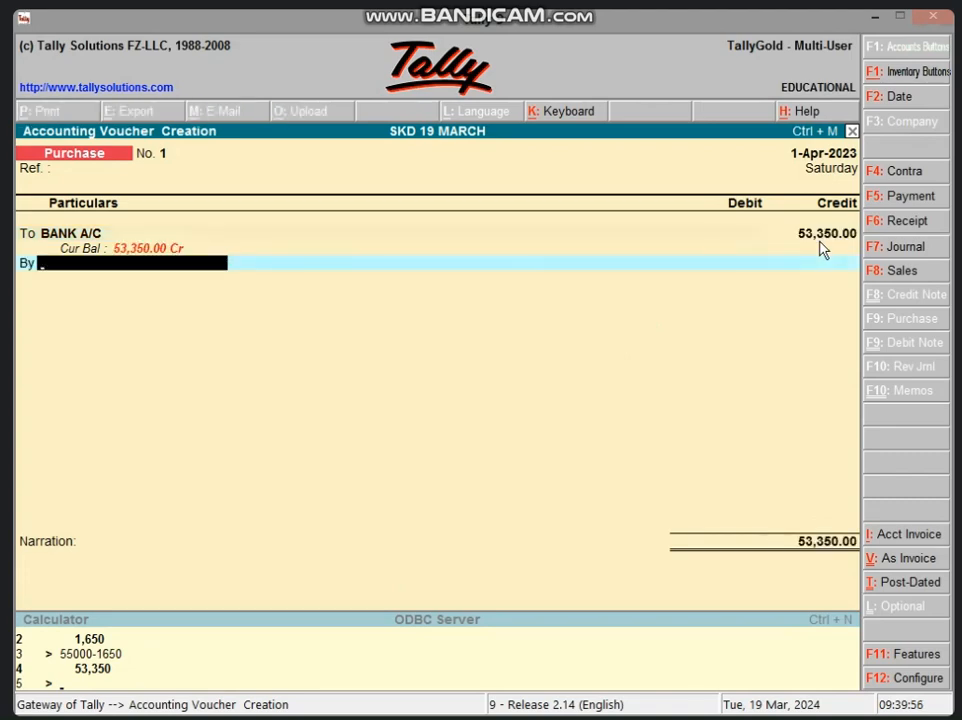
# Create PURCHASE A/C under Purchase Accounts as the purchase voucher's debit ledger, with inventory values affected.
pyautogui.hotkey('alt', 'c')
pyautogui.write('PUR')
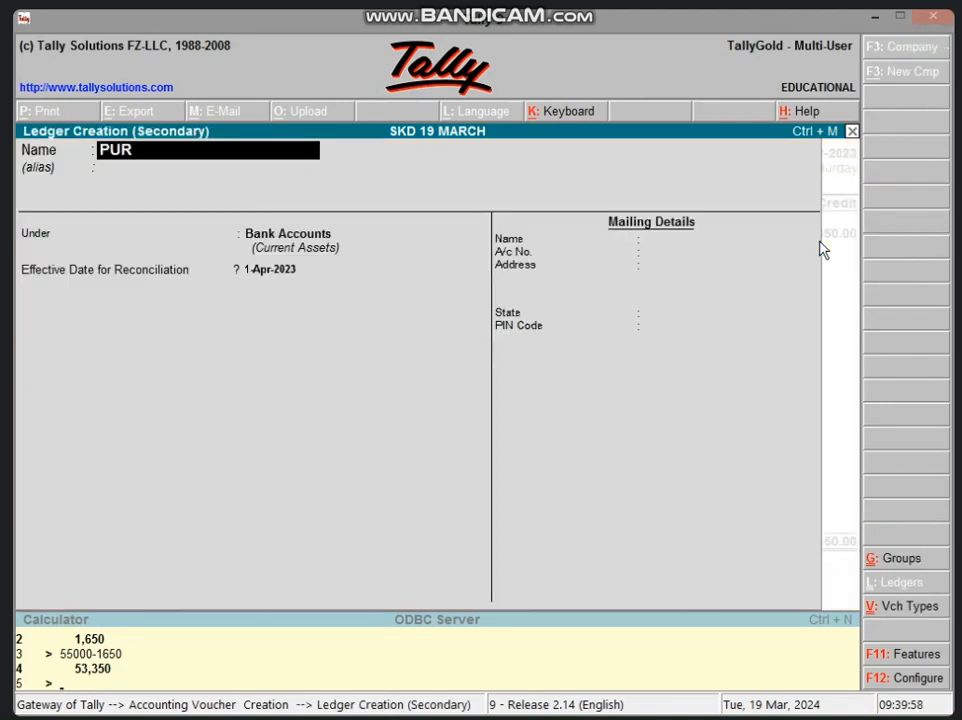
pyautogui.write('CHASE A/')
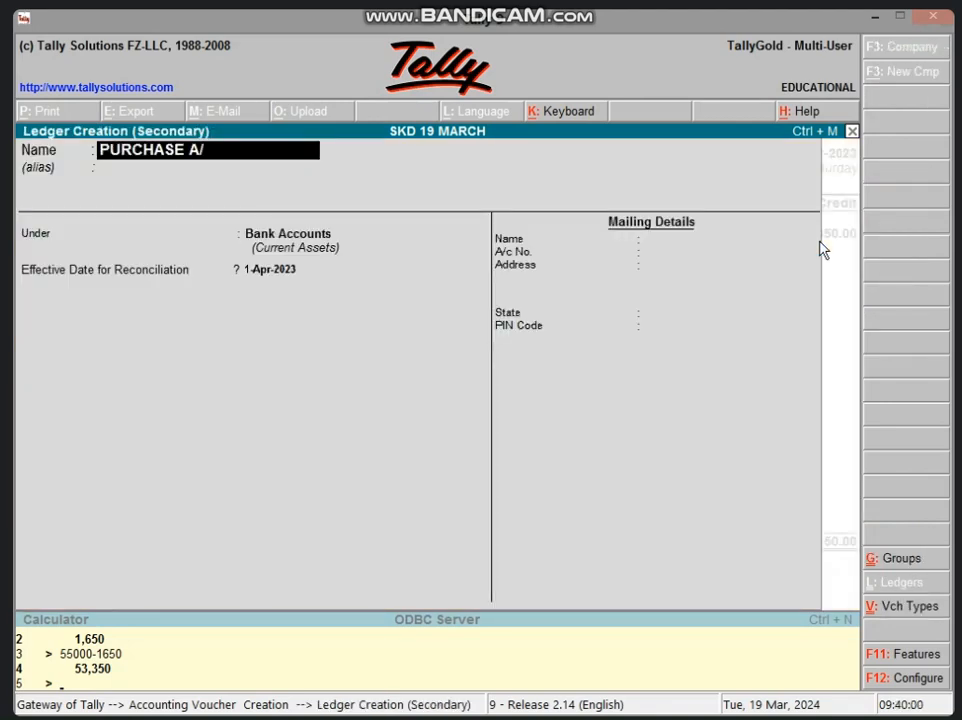
pyautogui.write('C')
pyautogui.press('Return')
pyautogui.press('Return')
pyautogui.write('PU')
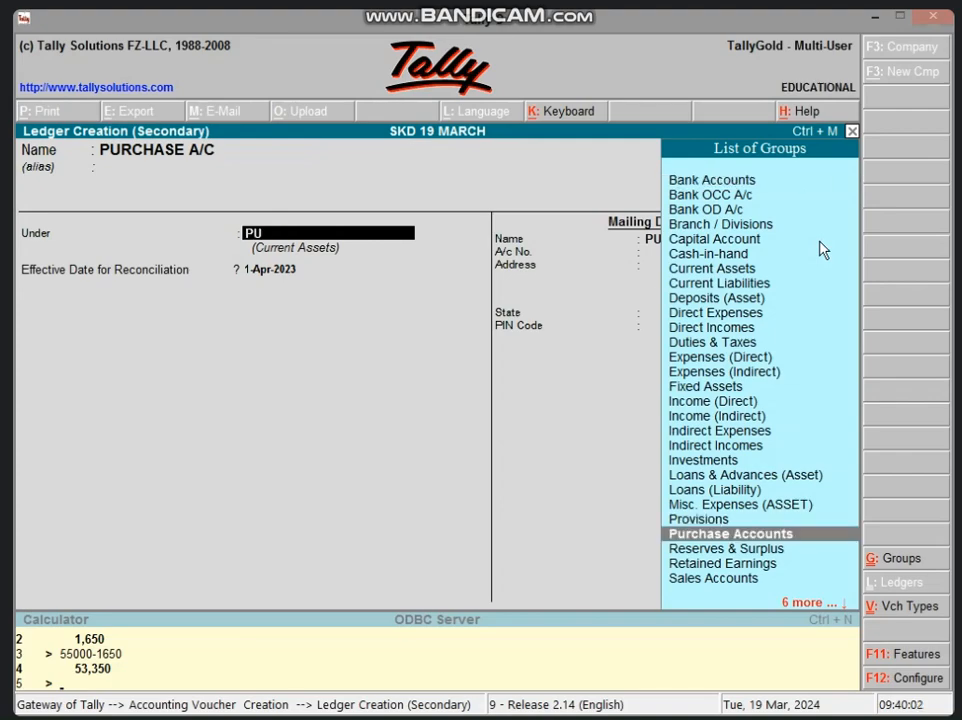
pyautogui.press('Return')
pyautogui.press('Return')
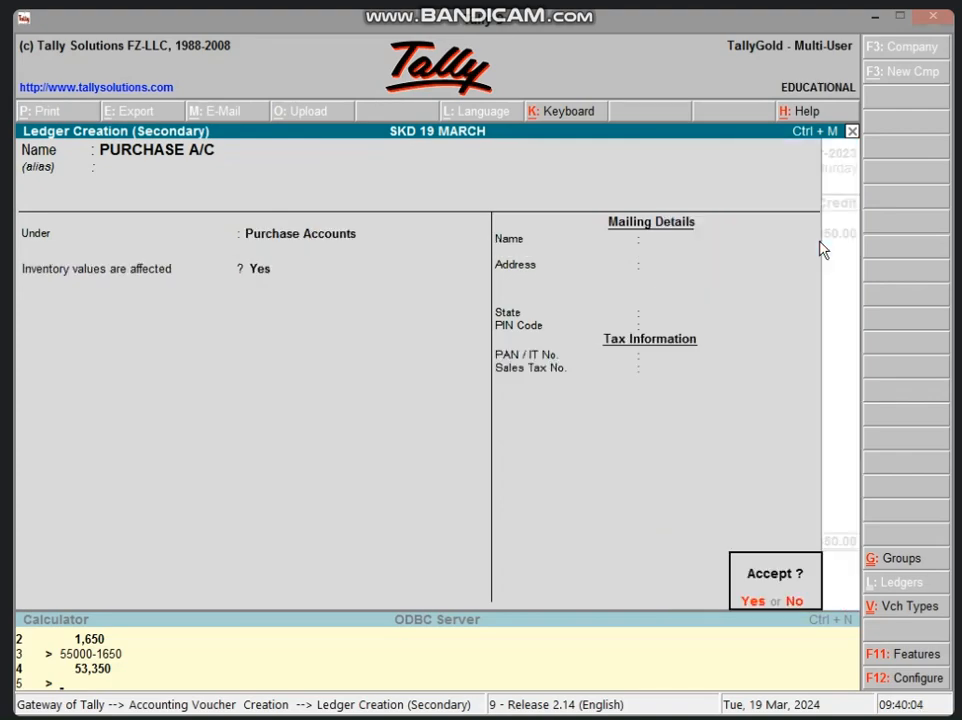
pyautogui.press('Return')
pyautogui.press('Return')
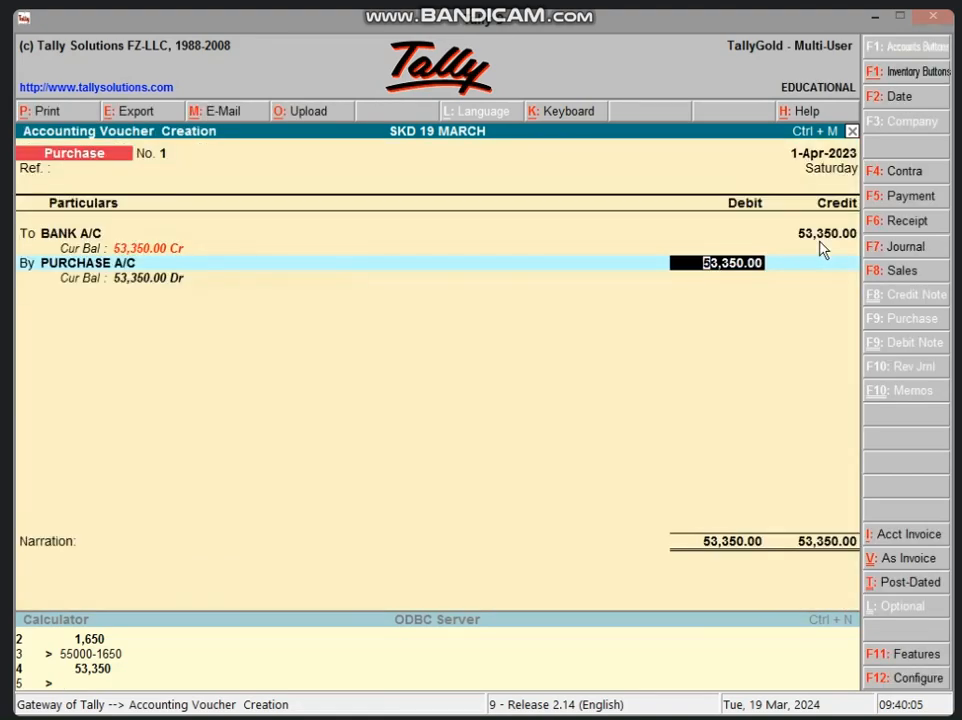
# Set the PURCHASE A/C debit amount to 55,000.
pyautogui.write('1')
pyautogui.press('BackSpace')
pyautogui.write('5')
pyautogui.write('5,000')
pyautogui.press('Return')
pyautogui.press('Return')
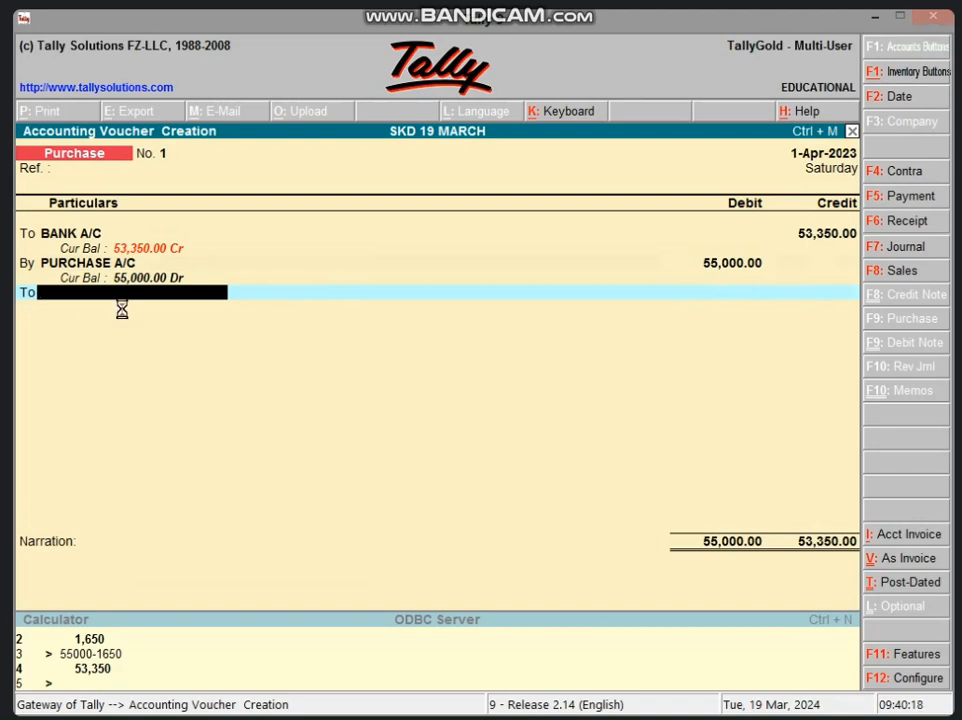
# Create DISCOUNT A/C P under Indirect Incomes as the purchase voucher's second credit ledger, with inventory values not affected.
pyautogui.hotkey('alt', 'c')
pyautogui.write('DIS')
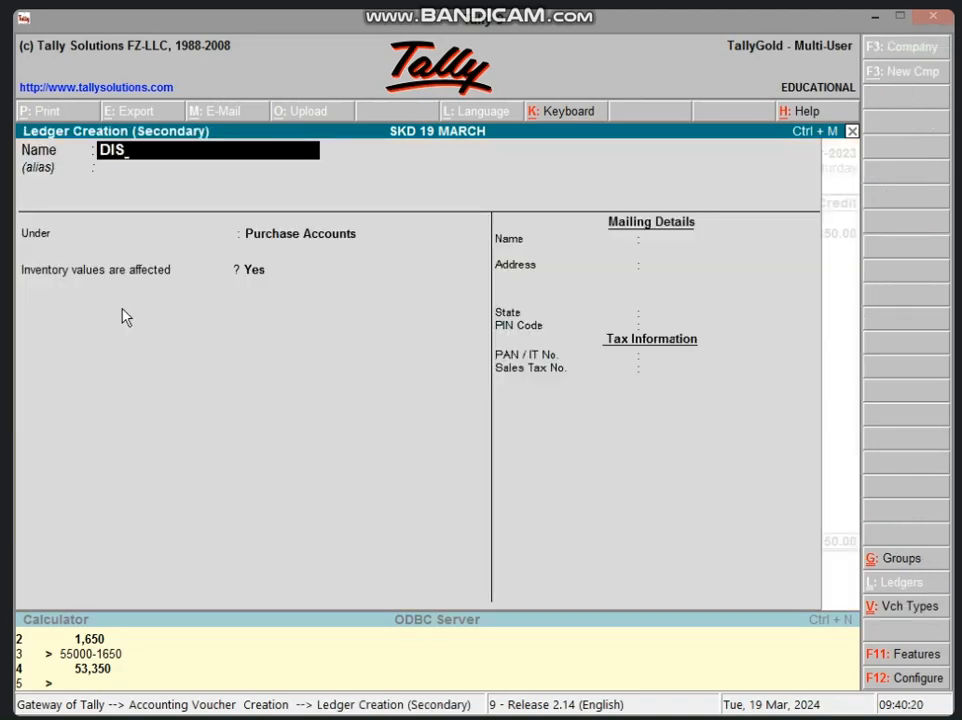
pyautogui.write('COUNT A/C P')
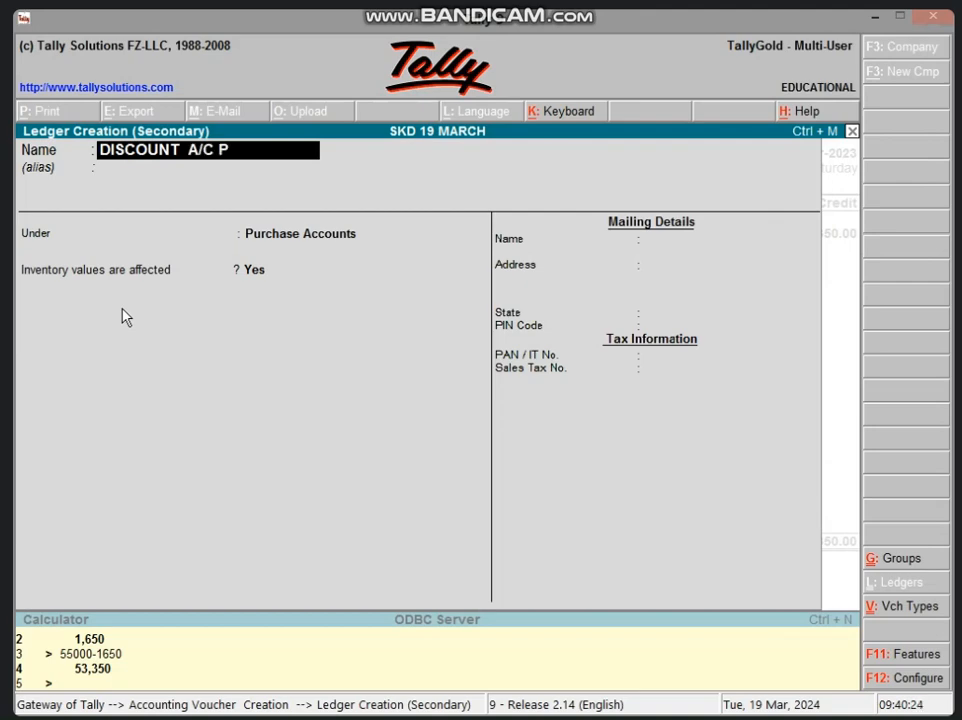
pyautogui.press('Return')
pyautogui.write('IND')
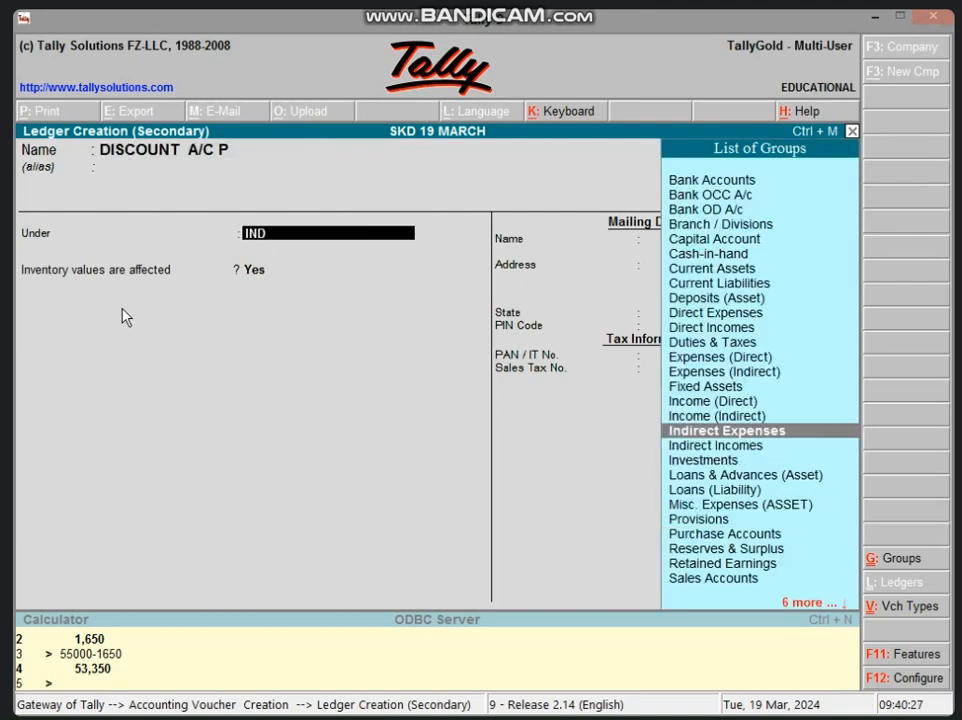
pyautogui.press('Down')
pyautogui.press('Return')
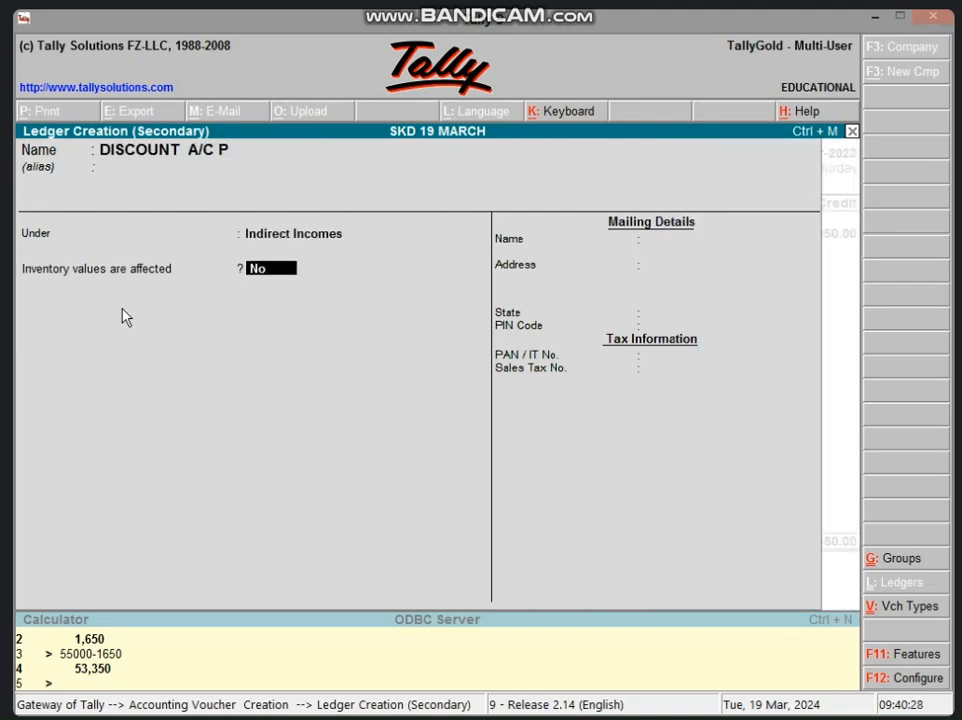
pyautogui.press('Return')
pyautogui.press('Return')
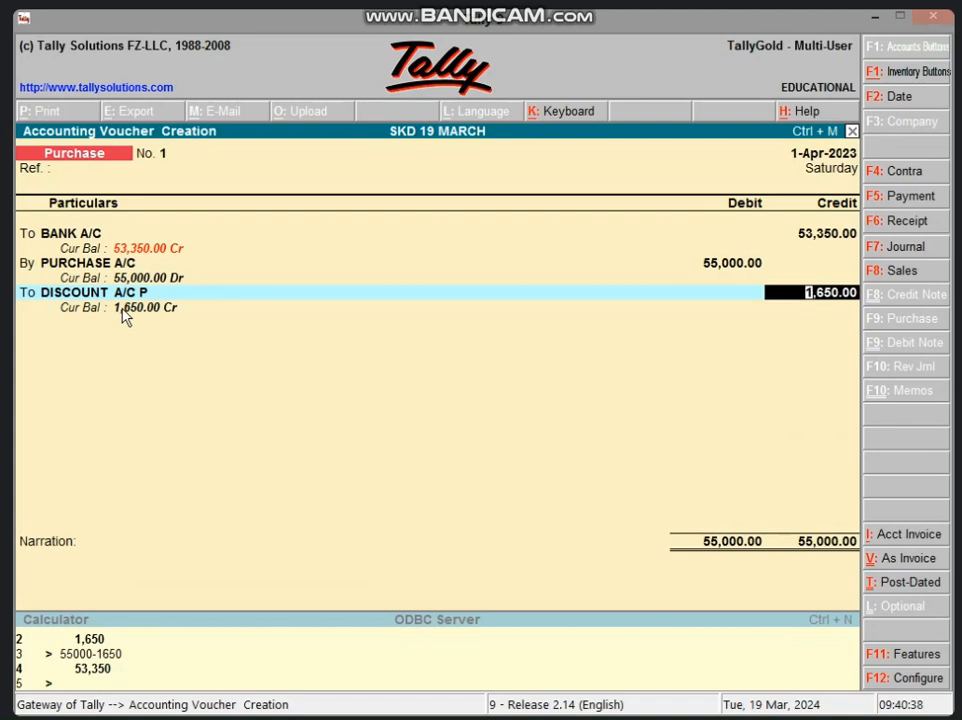
# Credit 1,650 to DISCOUNT A/C P and save the purchase voucher without a narration.
pyautogui.press('Return')
pyautogui.press('Return')
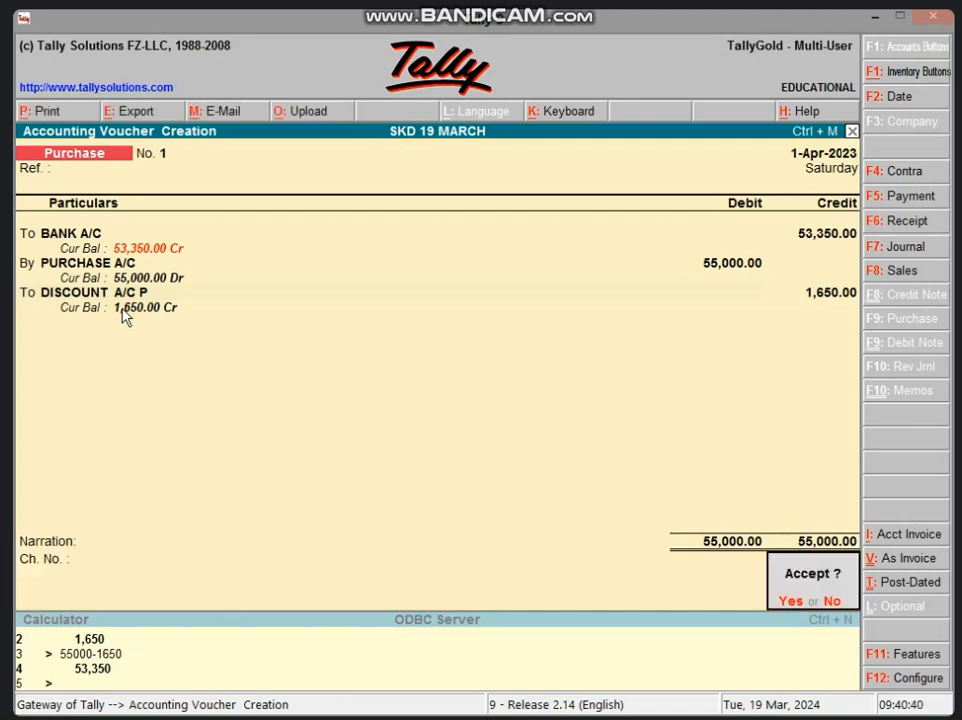
pyautogui.press('Return')
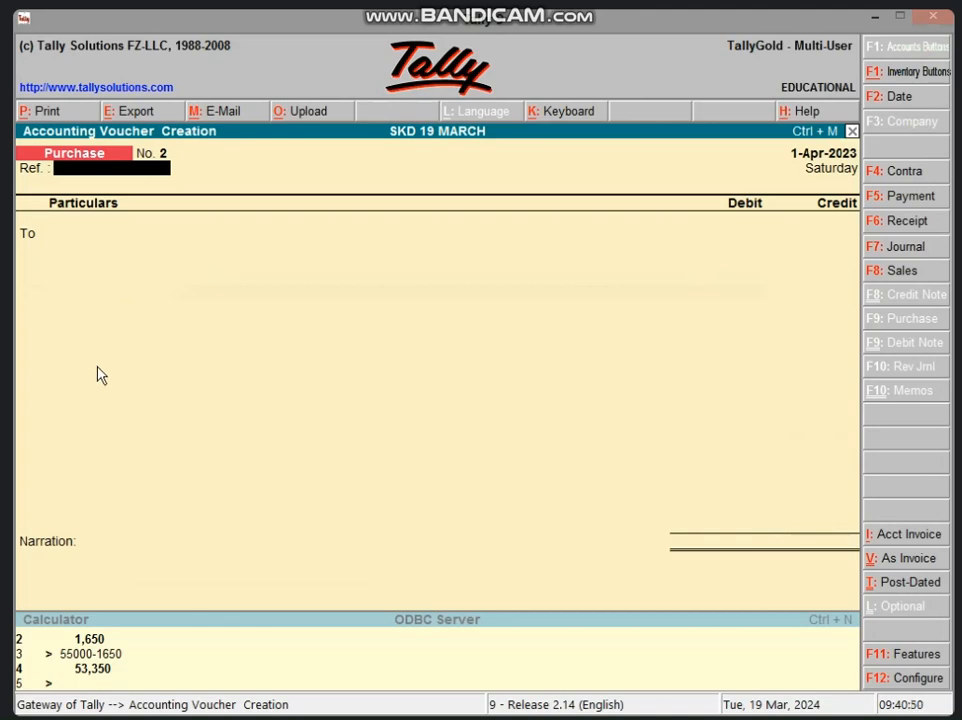
# Start a sales voucher in voucher mode and create CHEQUE IN HAND A/C under Cash-in-hand as its debit ledger.
pyautogui.click(910, 272)
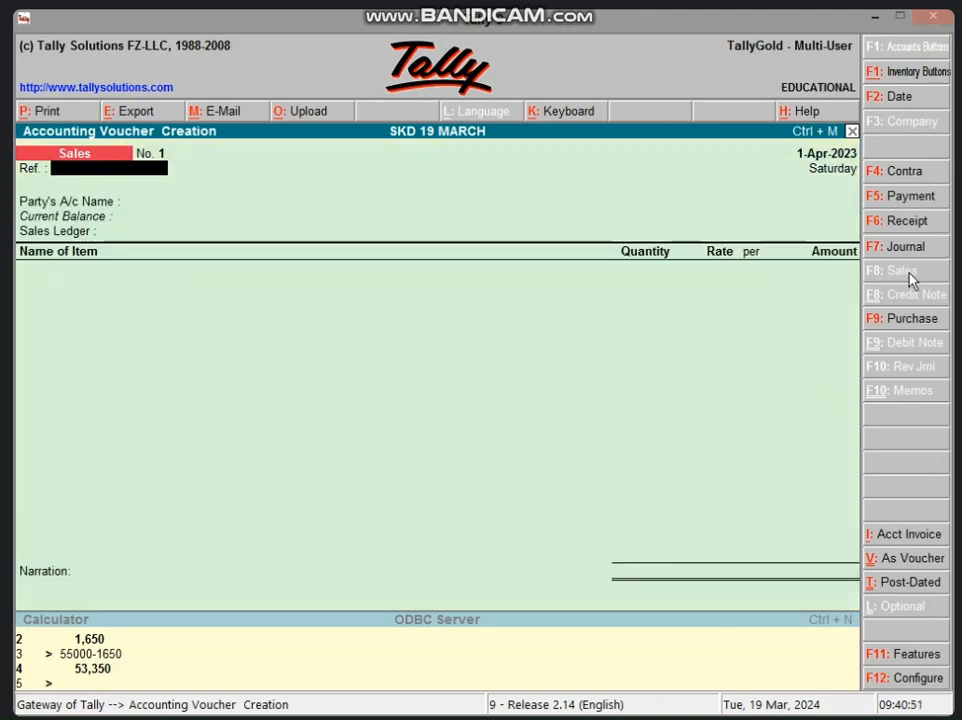
pyautogui.click(889, 565)
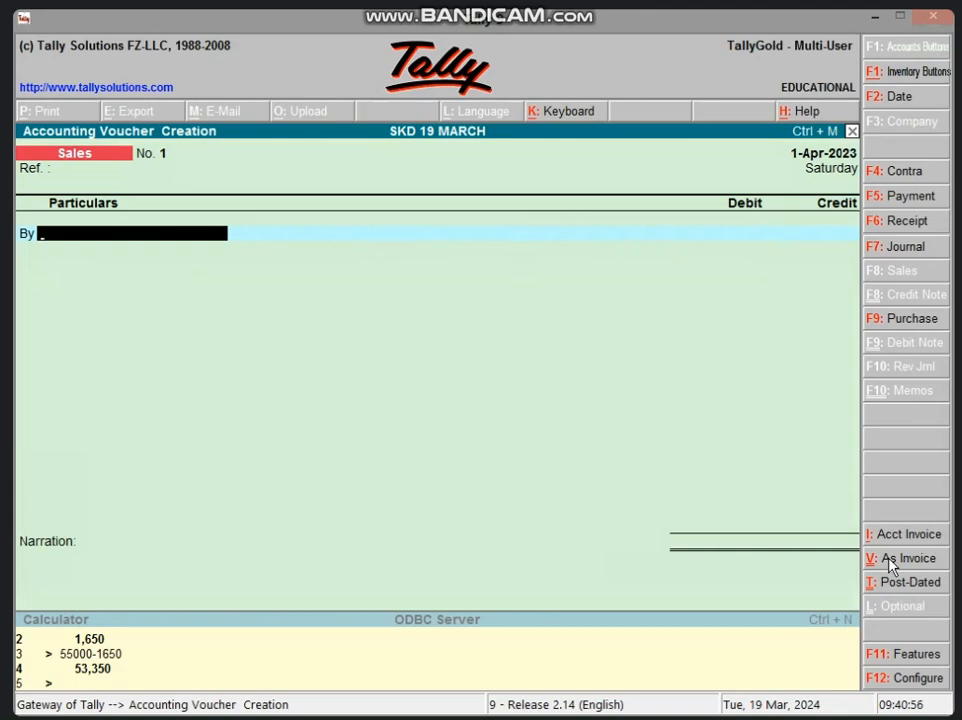
pyautogui.hotkey('alt', 'c')
pyautogui.write('CHEQ')
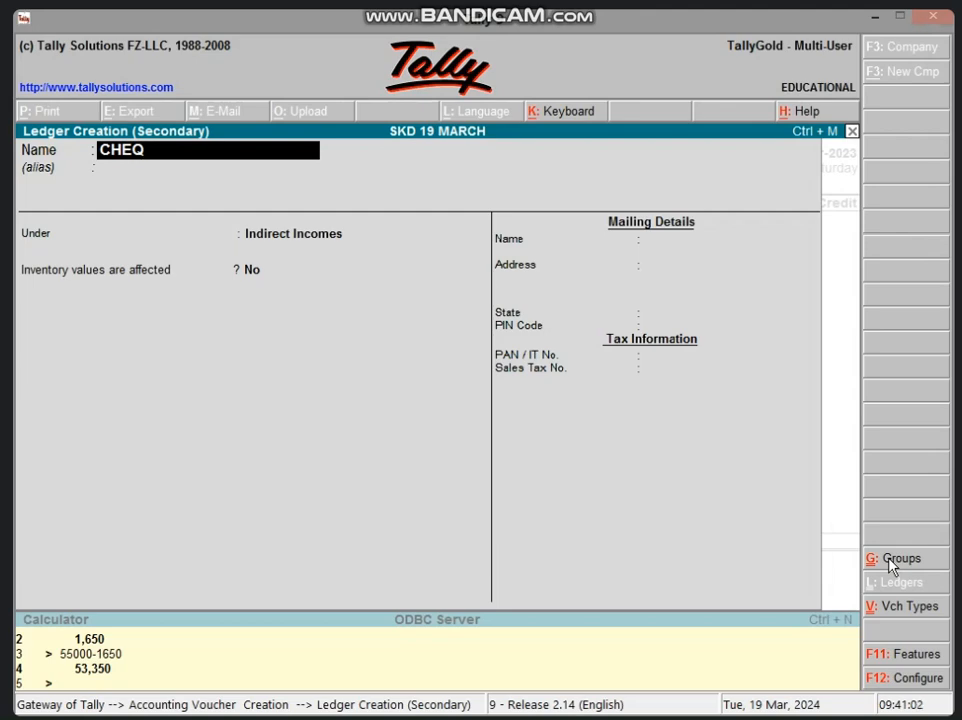
pyautogui.write('UE IN HANBD')
pyautogui.press('BackSpace')
pyautogui.press('BackSpace')
pyautogui.press('BackSpace')
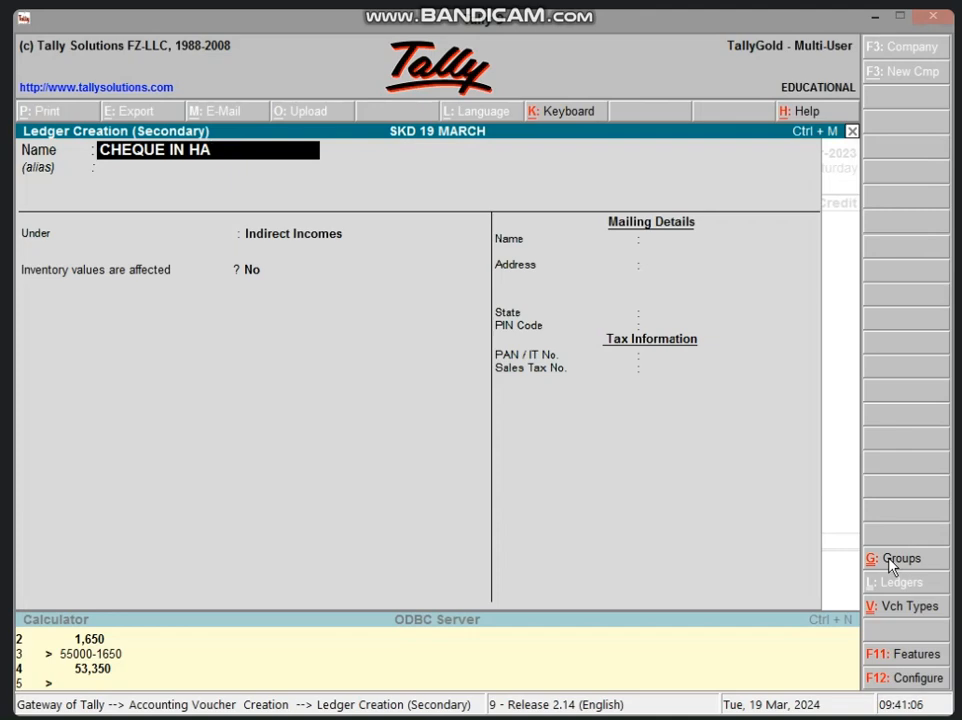
pyautogui.write('ND A/C')
pyautogui.press('Return')
pyautogui.press('Return')
pyautogui.write('CAS')
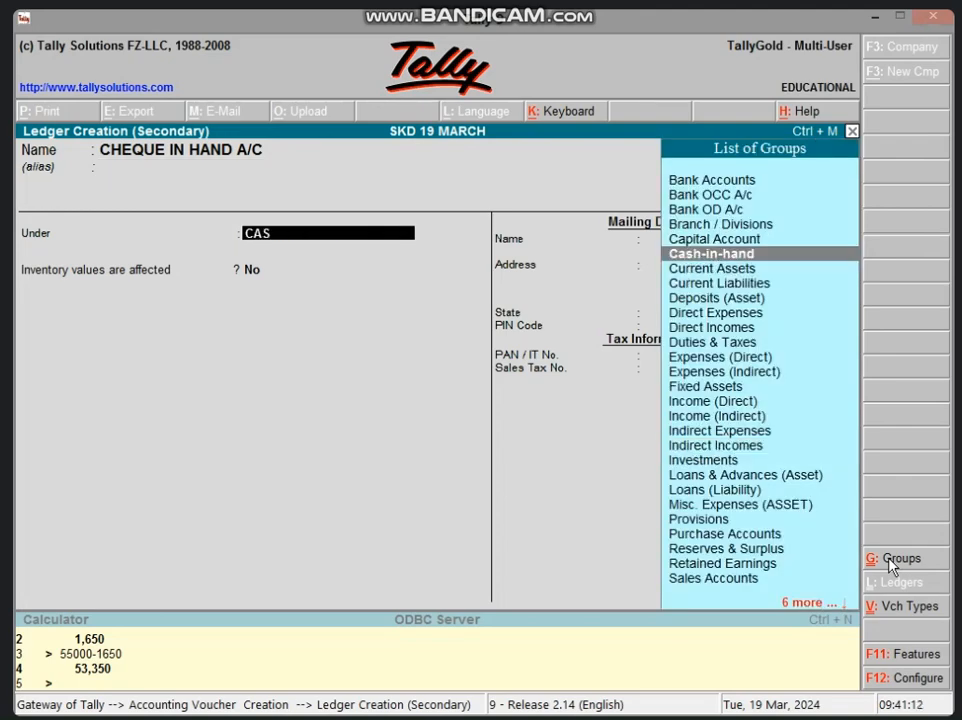
pyautogui.press('Return')
pyautogui.write('y CHEQUE IN HAND A/C')
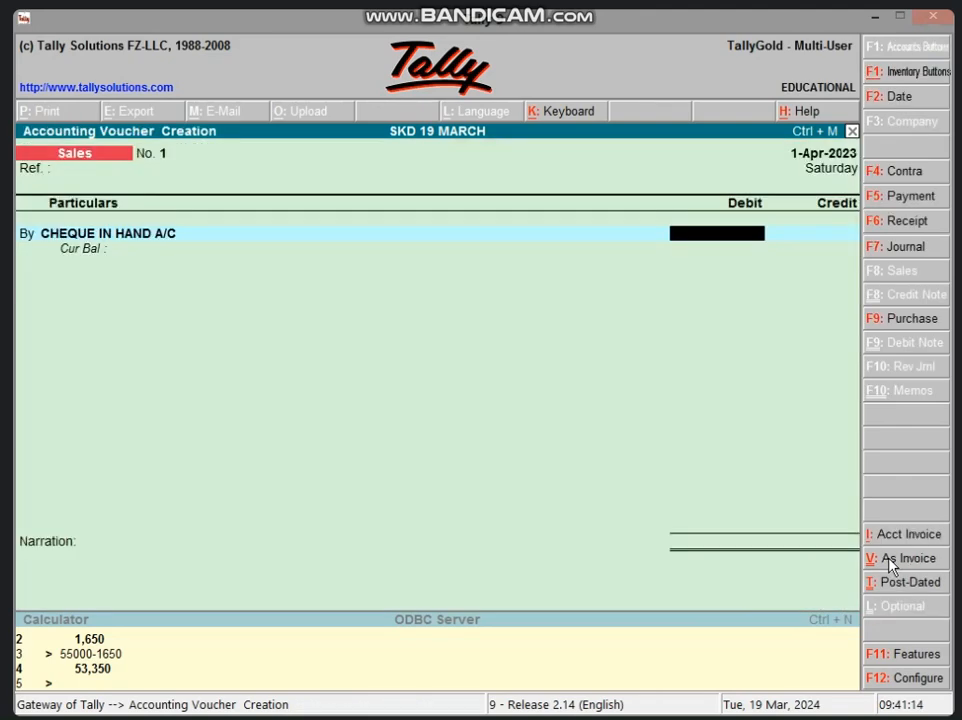
# Debit CHEQUE IN HAND A/C 25,000 and create SALES A/C under Sales Accounts as the credit ledger, with inventory values affected.
pyautogui.write('25000.')
pyautogui.press('Return')
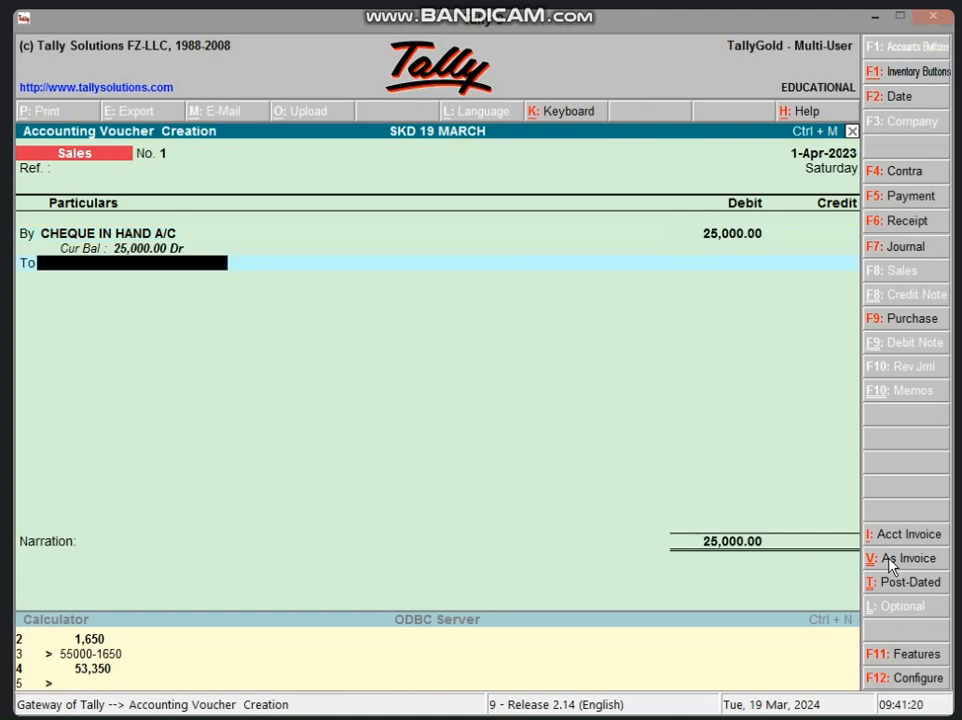
pyautogui.hotkey('alt', 'c')
pyautogui.write('S')
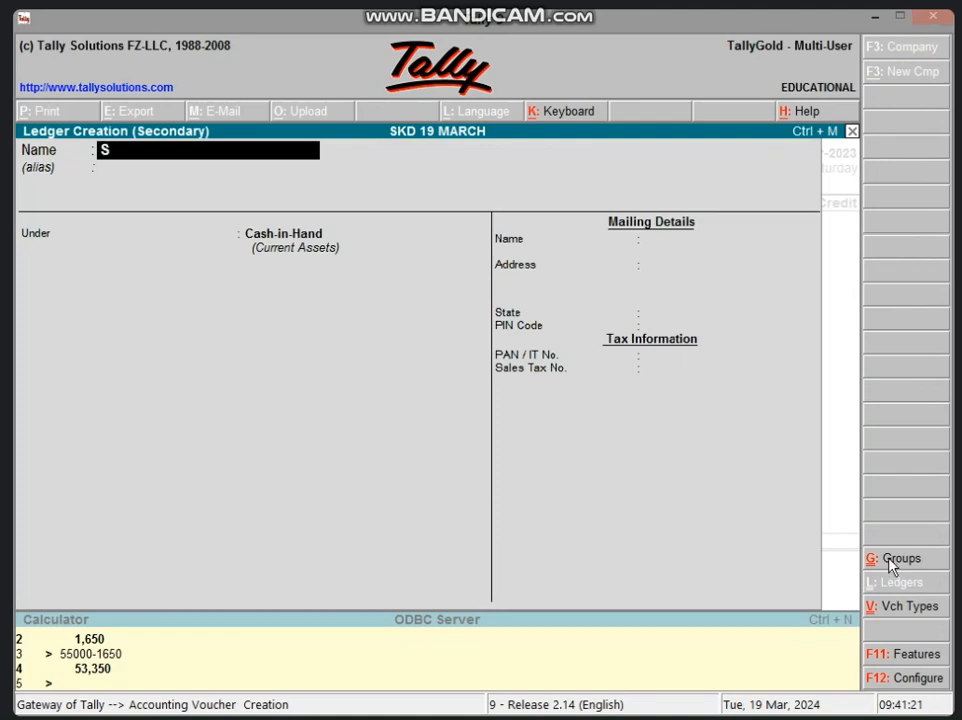
pyautogui.write('ALES A')
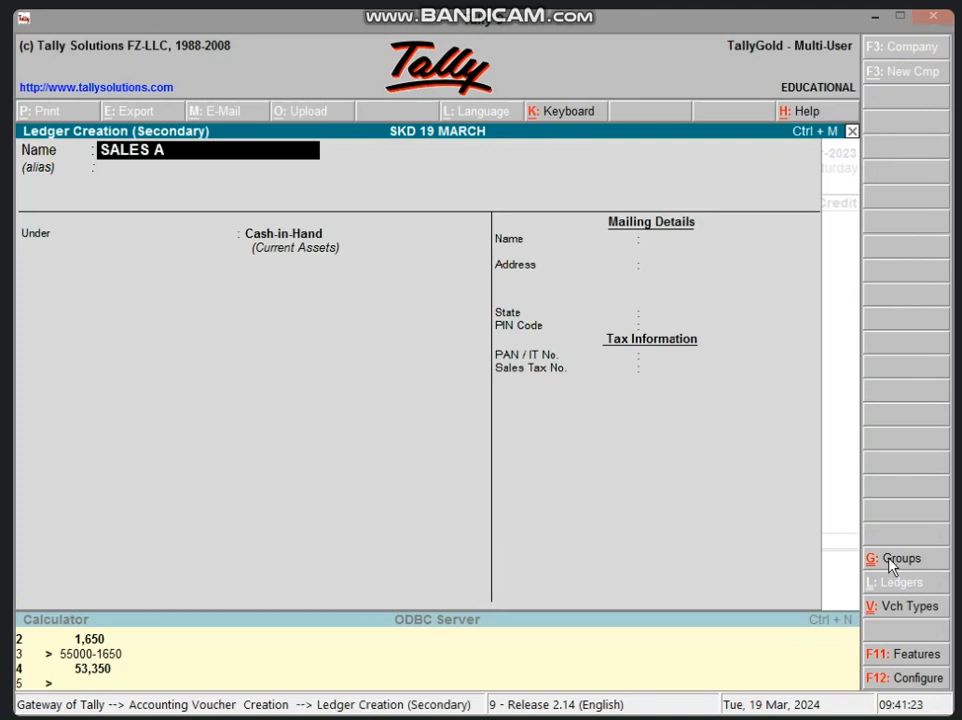
pyautogui.write('/C')
pyautogui.press('Return')
pyautogui.press('Return')
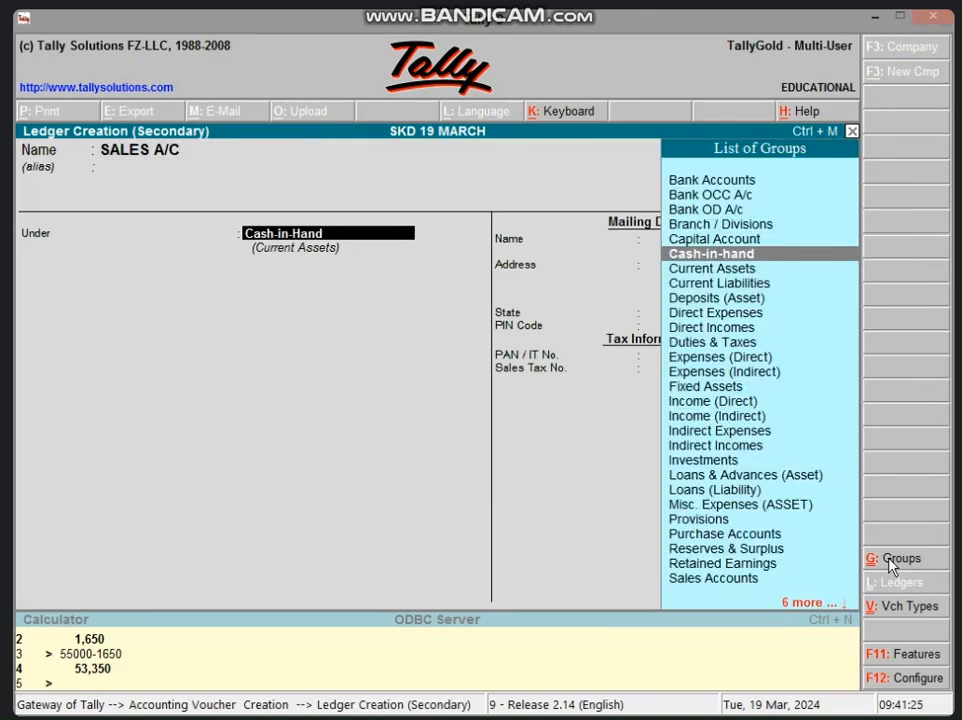
pyautogui.write('S')
pyautogui.press('Return')
pyautogui.press('Return')
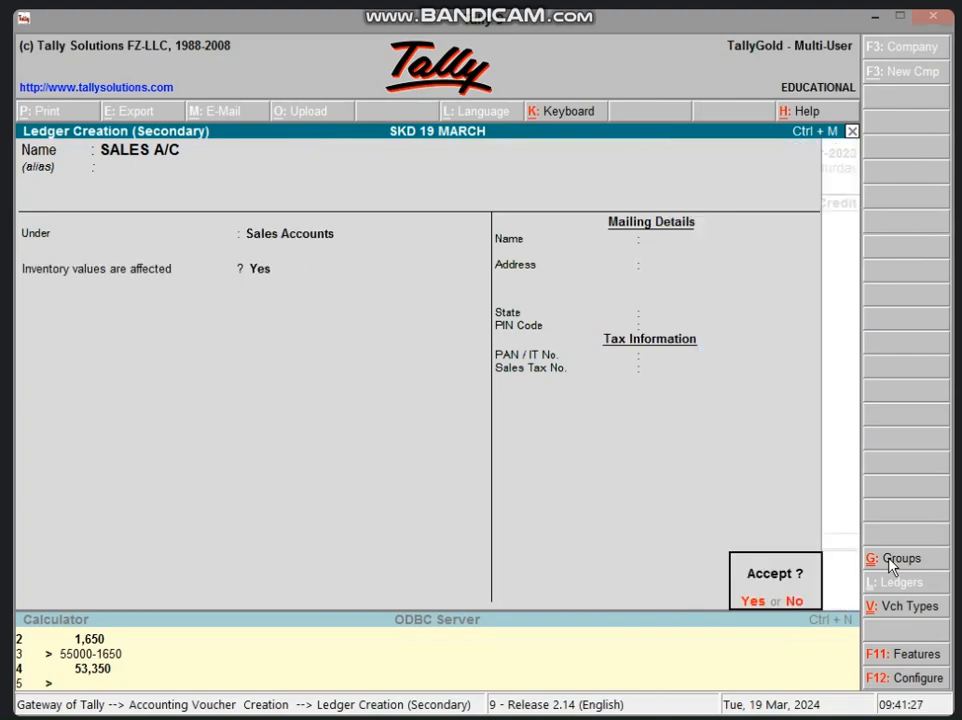
pyautogui.press('Return')
pyautogui.press('Escape')
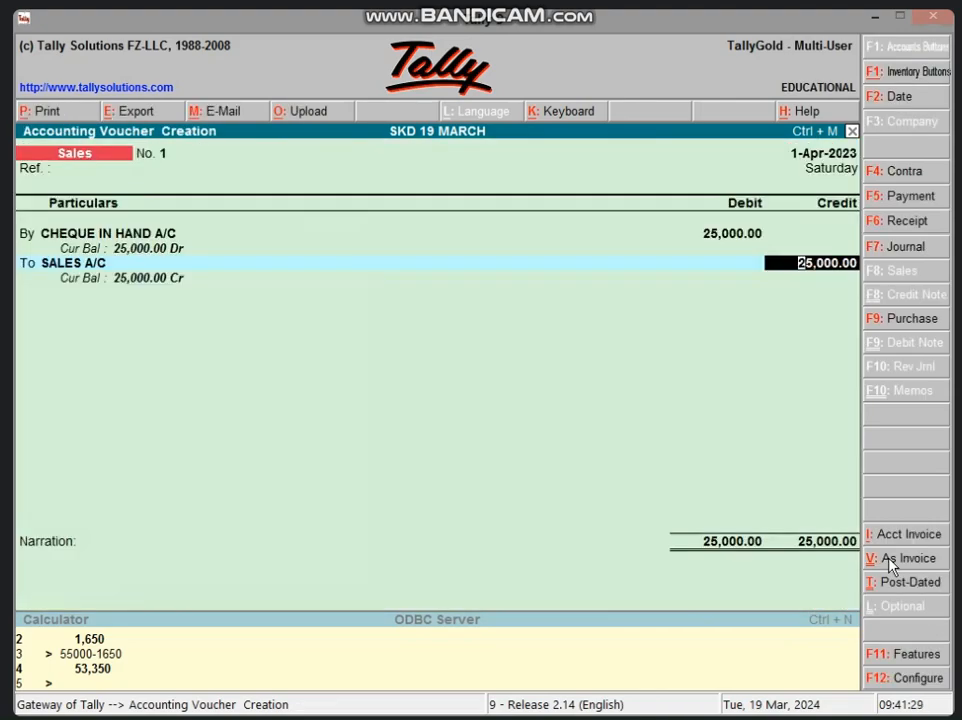
# Credit 25,000 to SALES A/C and save the sales voucher without a narration.
pyautogui.press('Return')
pyautogui.press('Return')
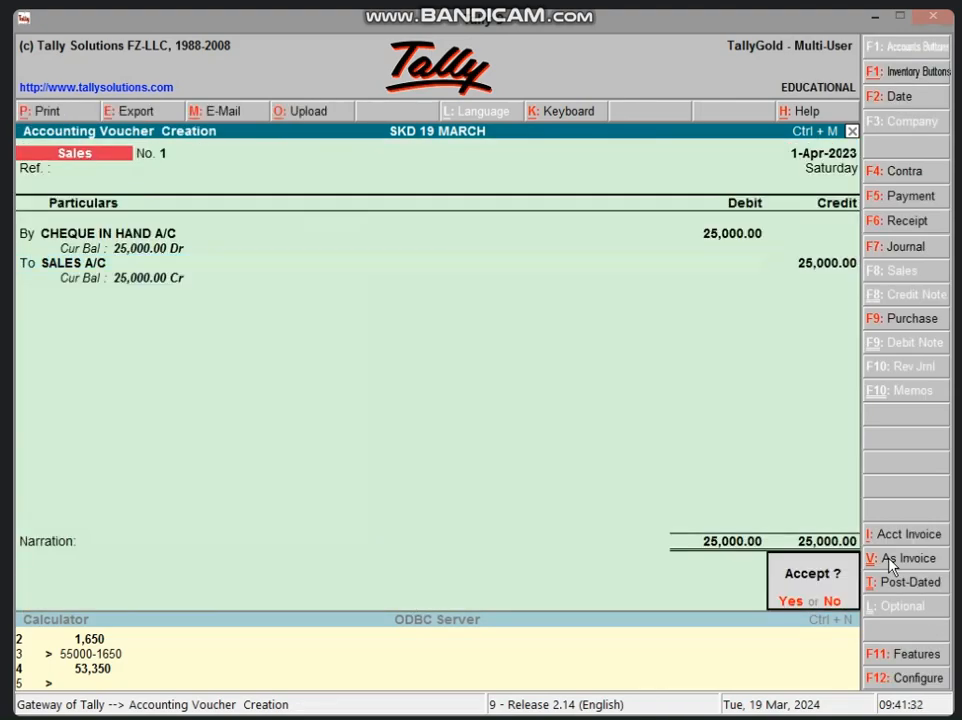
pyautogui.press('Return')
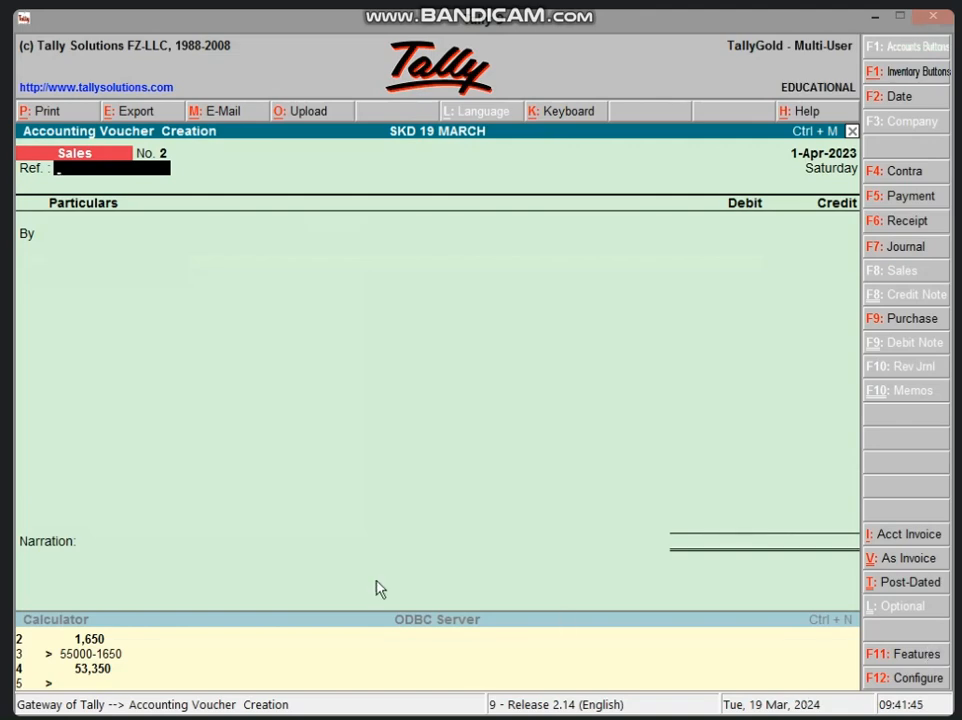
# Start a payment voucher and create LOSS FIRE A/C under Indirect Expenses as its debit ledger.
pyautogui.click(908, 204)
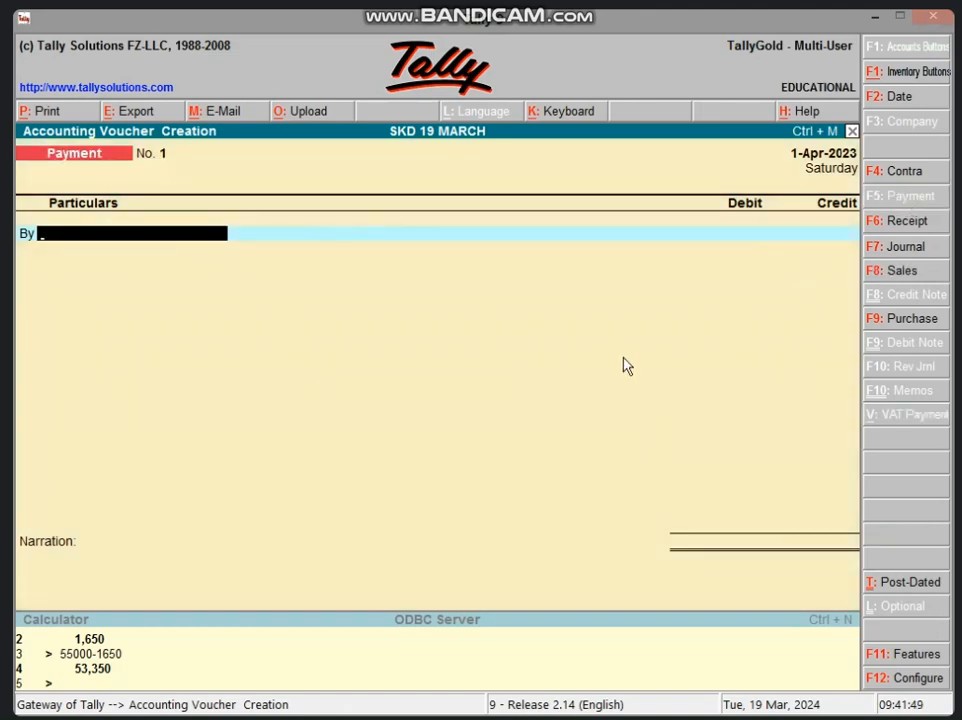
pyautogui.hotkey('alt', 'c')
pyautogui.write('LOSS')
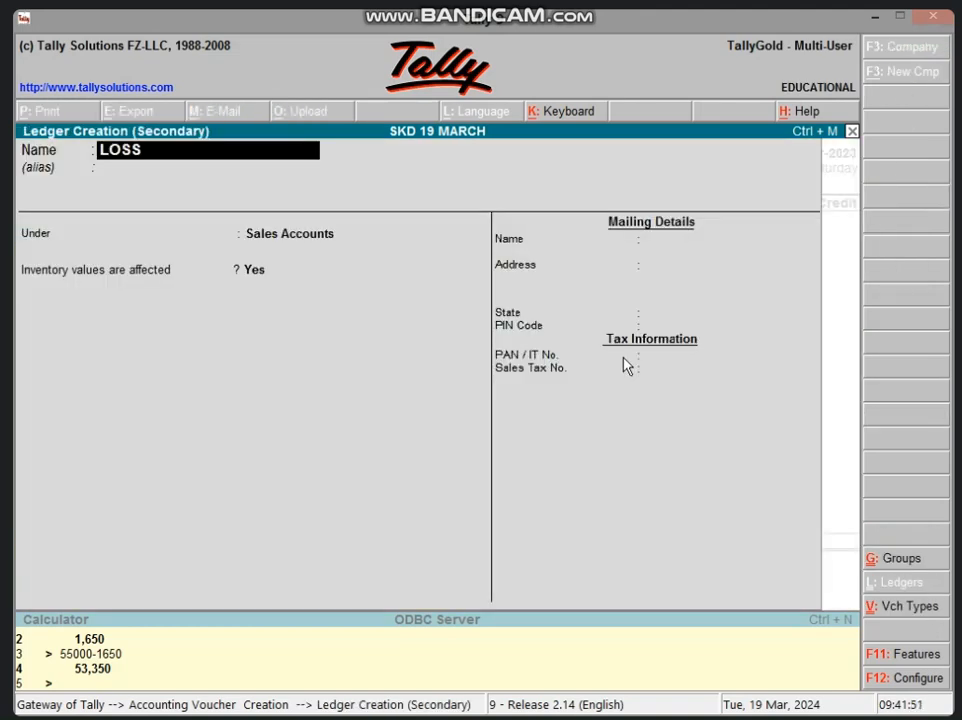
pyautogui.write(' FIRE A/C')
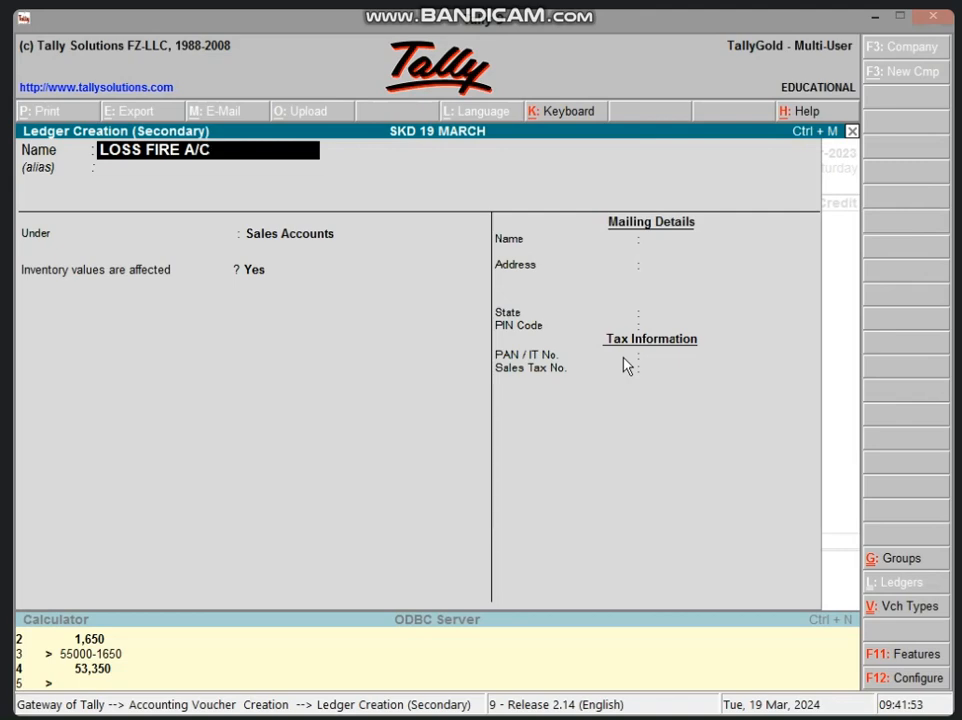
pyautogui.press('Return')
pyautogui.press('Return')
pyautogui.write('IN')
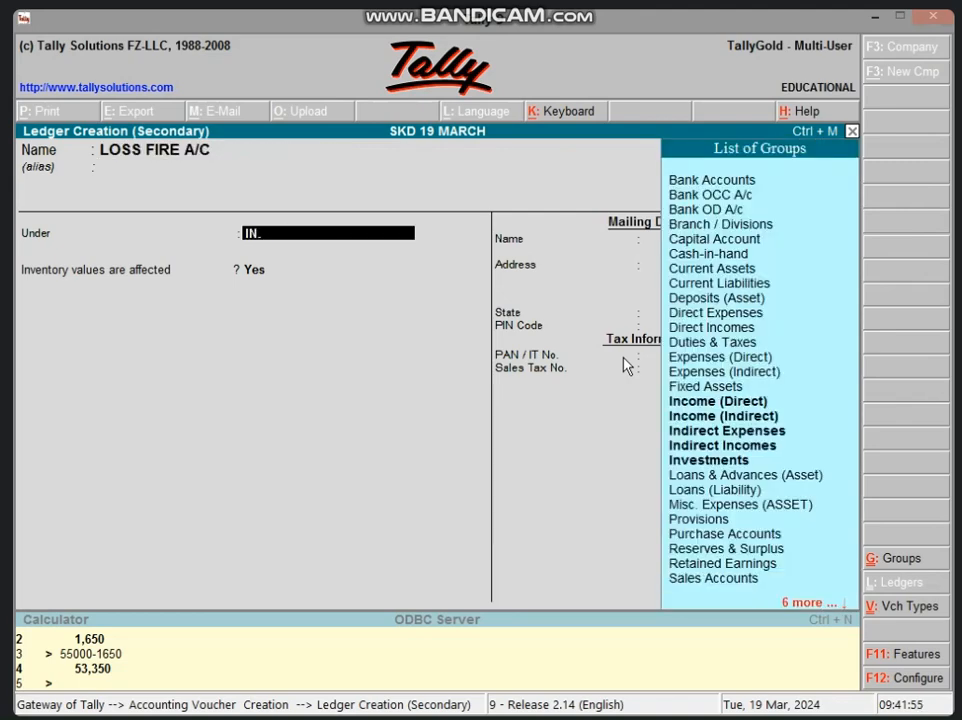
pyautogui.write('D')
pyautogui.press('Return')
pyautogui.hotkey('ctrl', 'a')
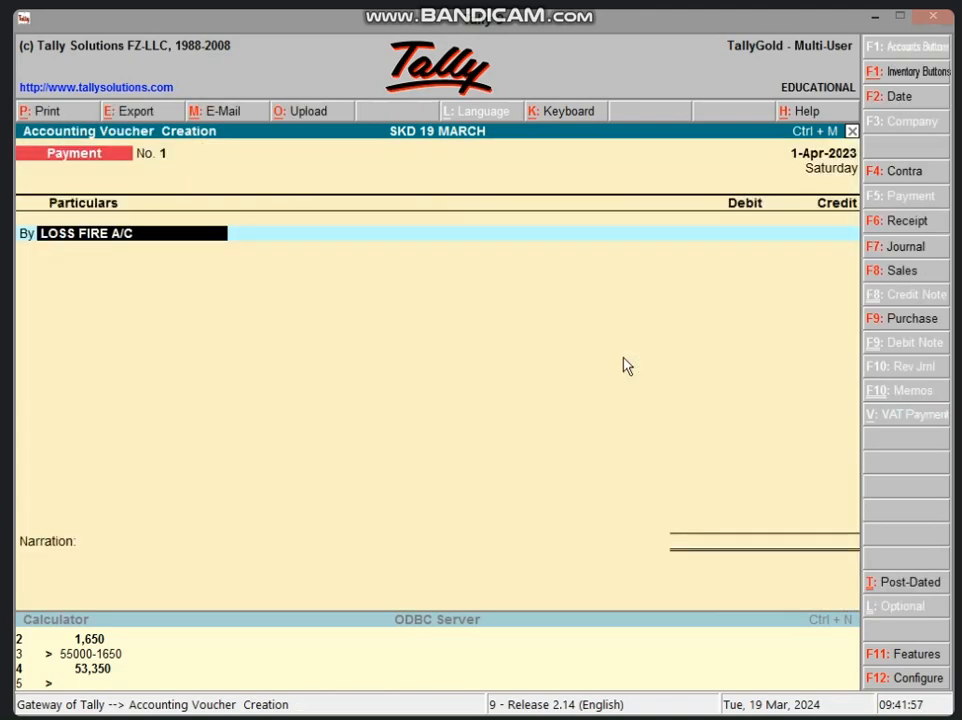
pyautogui.press('Return')
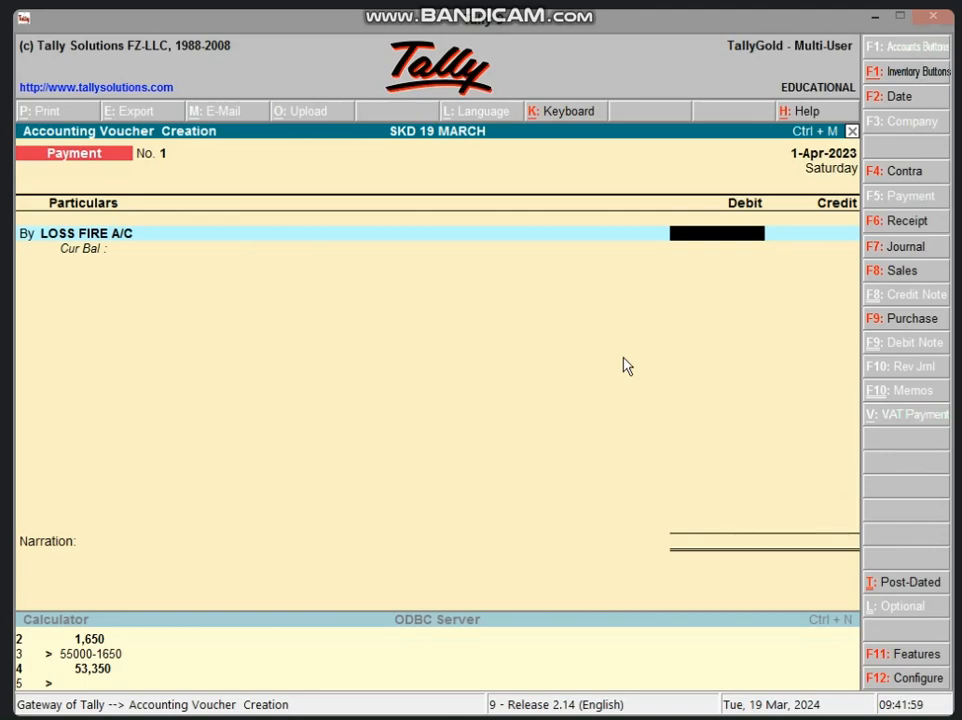
# Debit LOSS FIRE A/C 30,000, credit Cash with the same amount, and save the payment voucher.
pyautogui.write('30000')
pyautogui.press('Return')
pyautogui.write('CA')
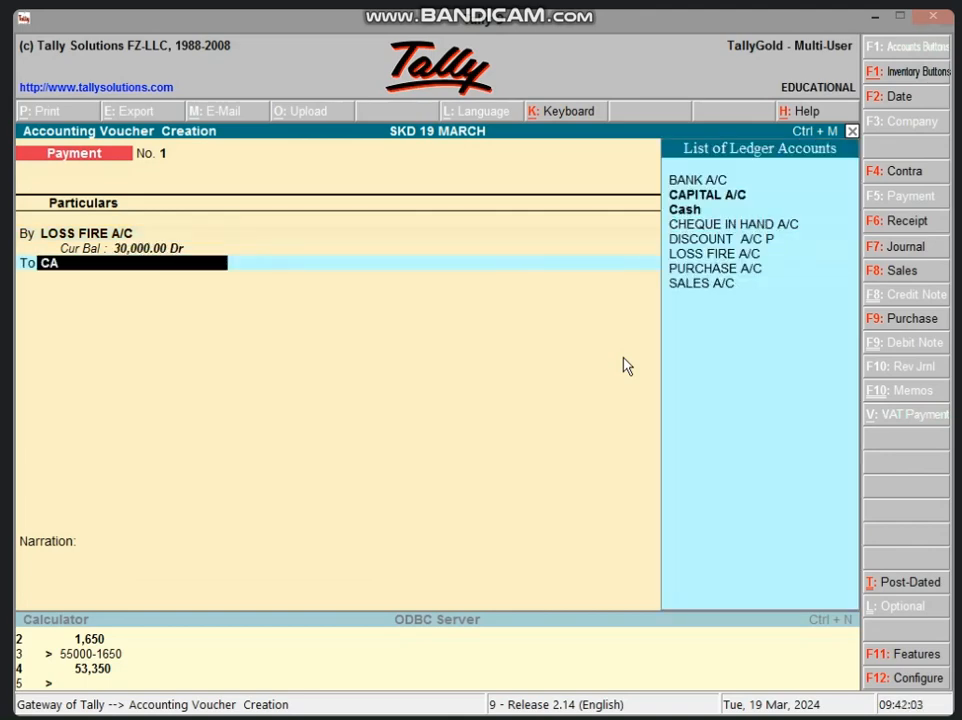
pyautogui.press('Return')
pyautogui.press('Return')
pyautogui.press('Return')
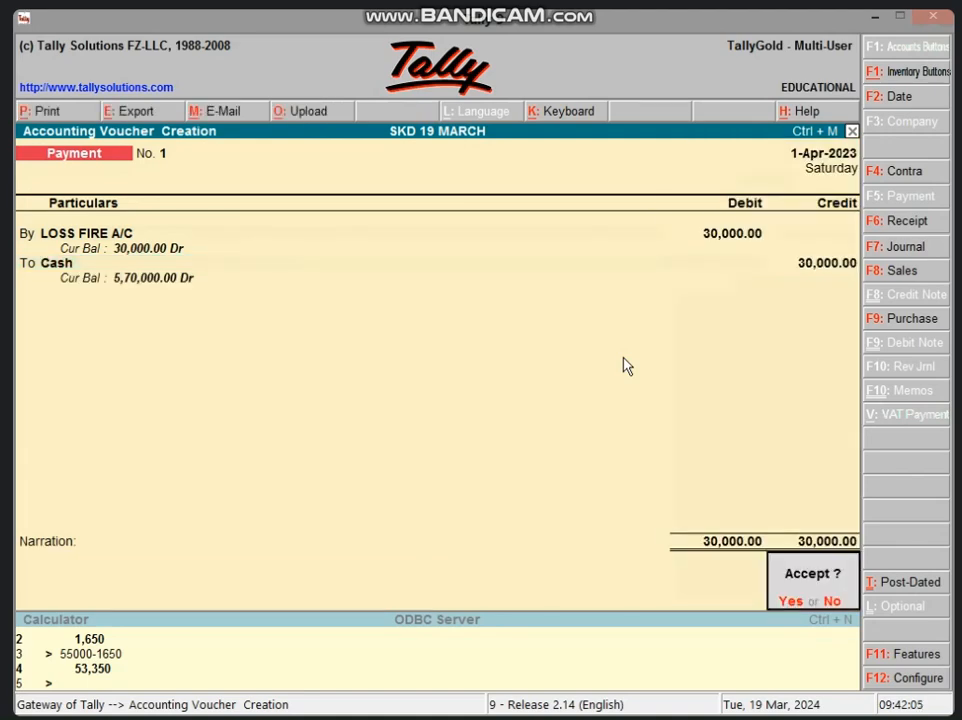
pyautogui.press('Return')
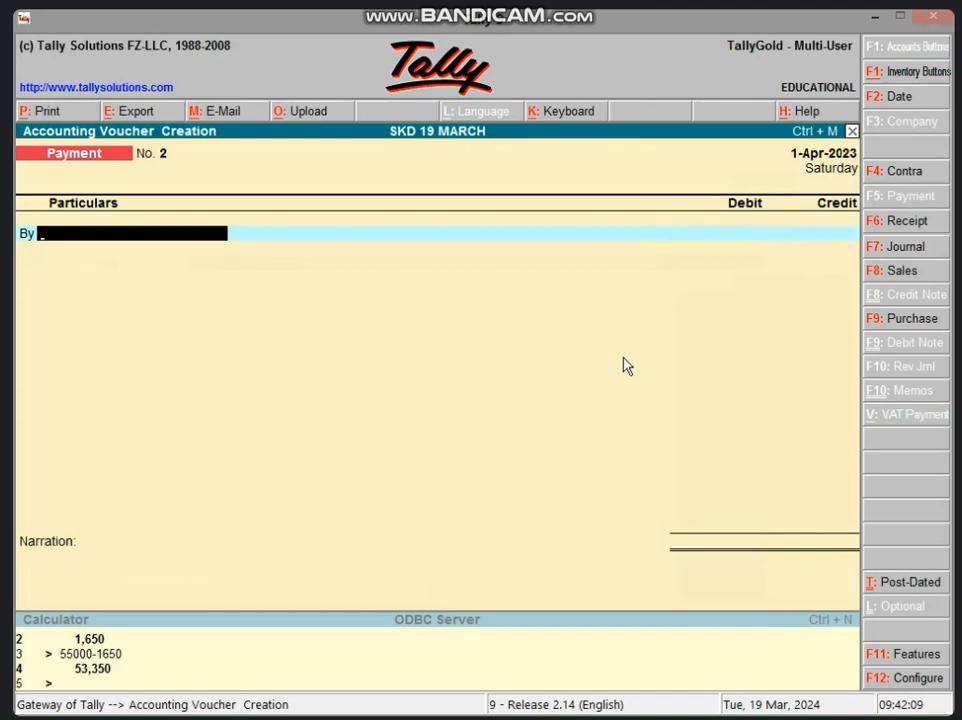
# Create LOSS BY THEFT A/C under Indirect Expenses as the debit ledger of the second payment voucher.
pyautogui.hotkey('alt', 'c')
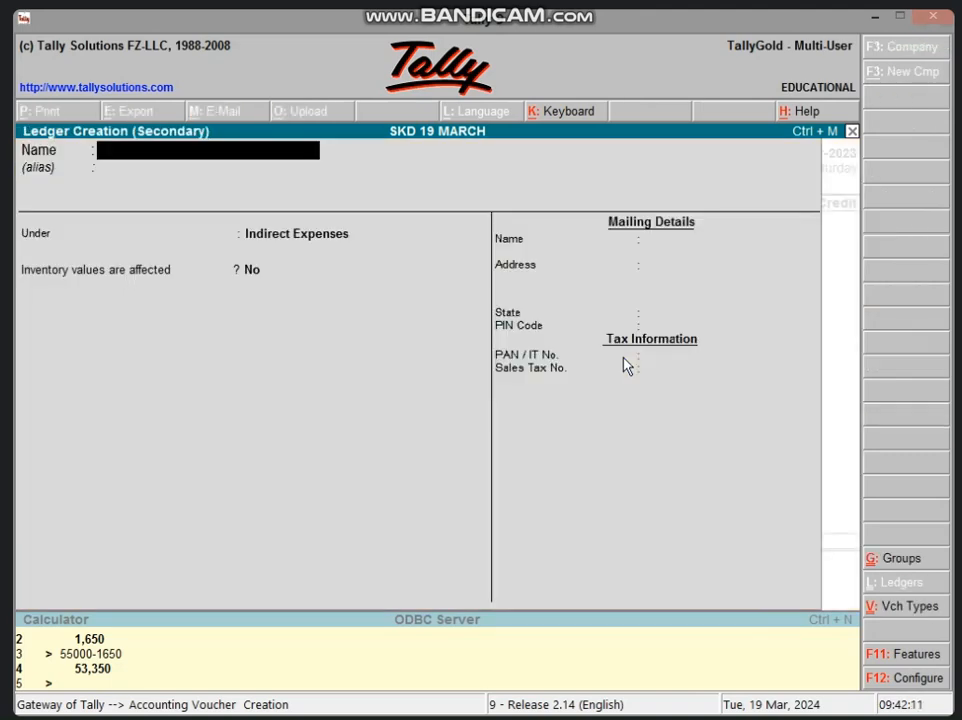
pyautogui.write('LOSS BY')
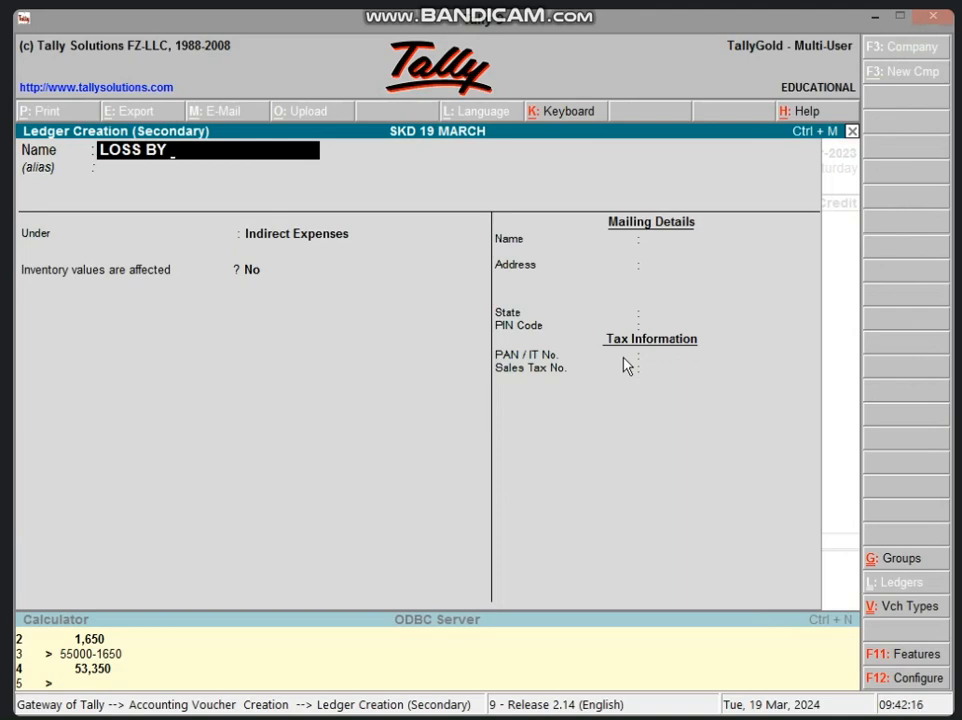
pyautogui.write(' THEFT A/C')
pyautogui.press('Return')
pyautogui.press('Return')
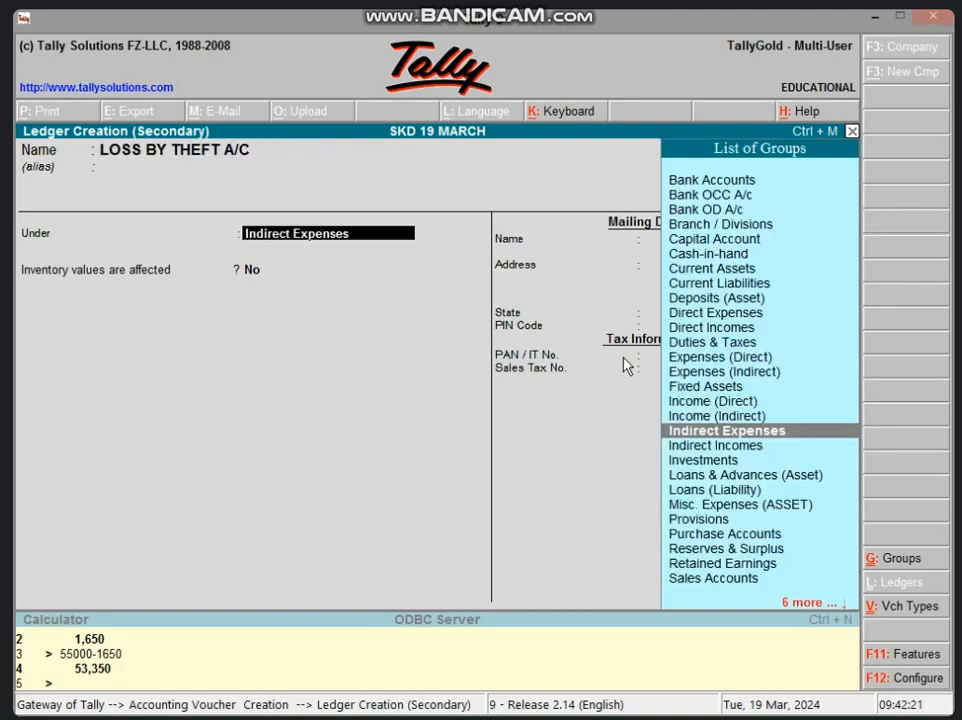
pyautogui.hotkey('ctrl', 'a')
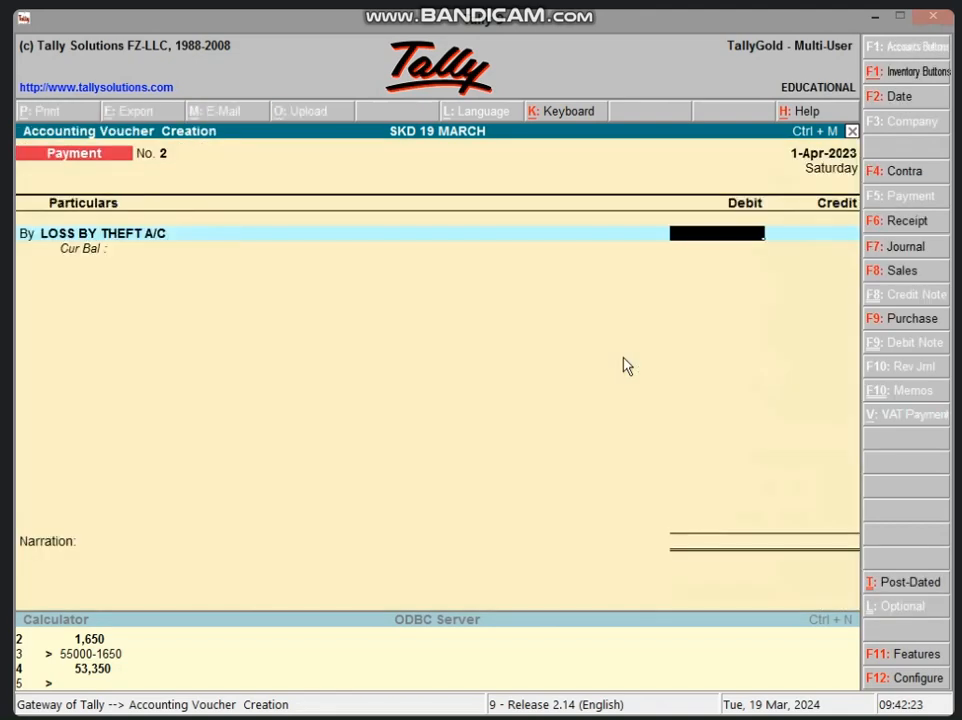
# Set the LOSS BY THEFT A/C debit amount to 20,000.
pyautogui.write('20000')
pyautogui.press('Return')
pyautogui.press('Return')
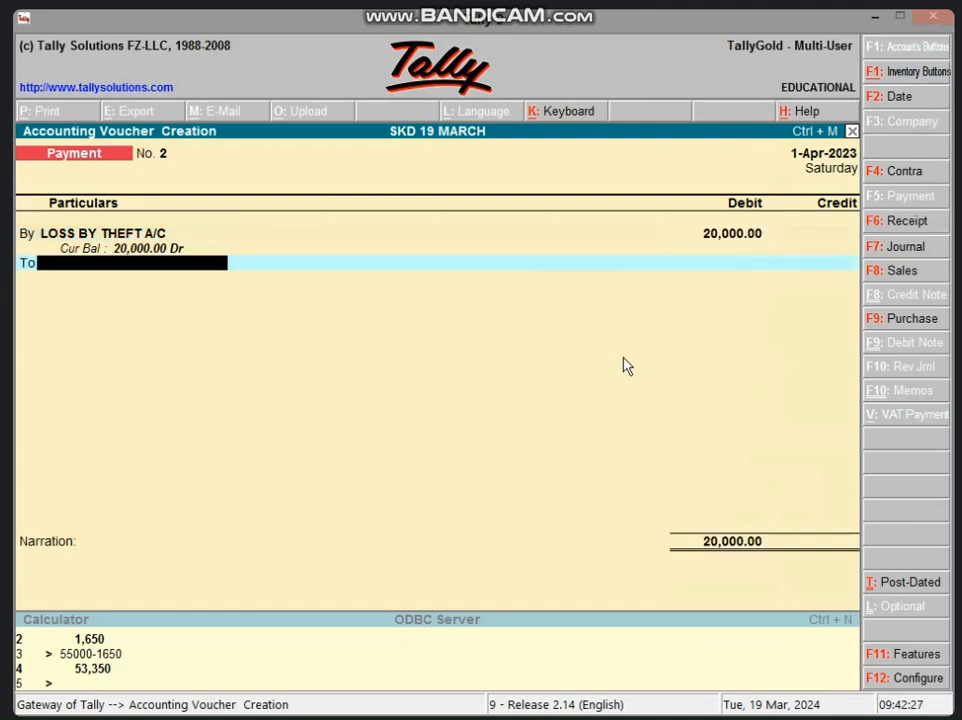
# Credit Cash with 20,000 against LOSS BY THEFT A/C and save the payment voucher without a narration.
pyautogui.write('CAS')
pyautogui.press('Return')
pyautogui.press('Return')
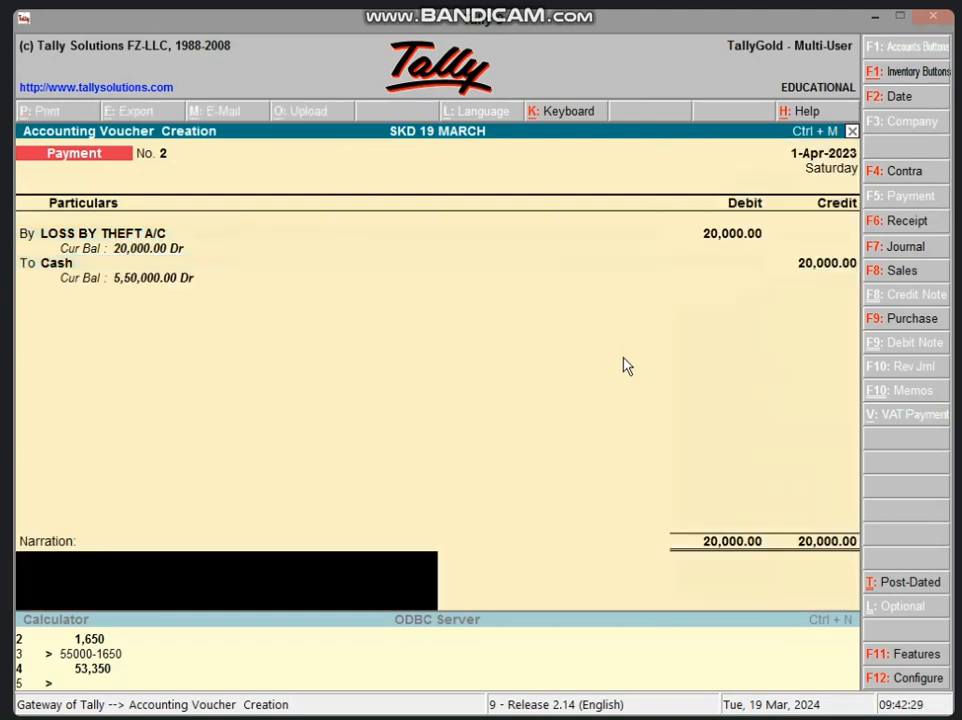
pyautogui.press('Return')
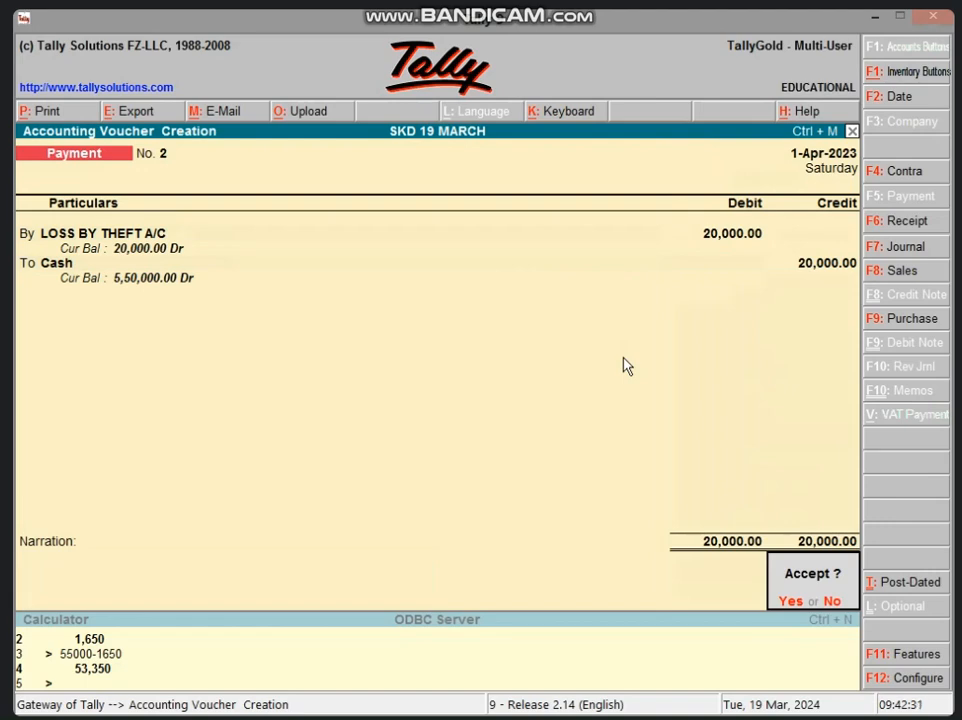
pyautogui.press('Return')
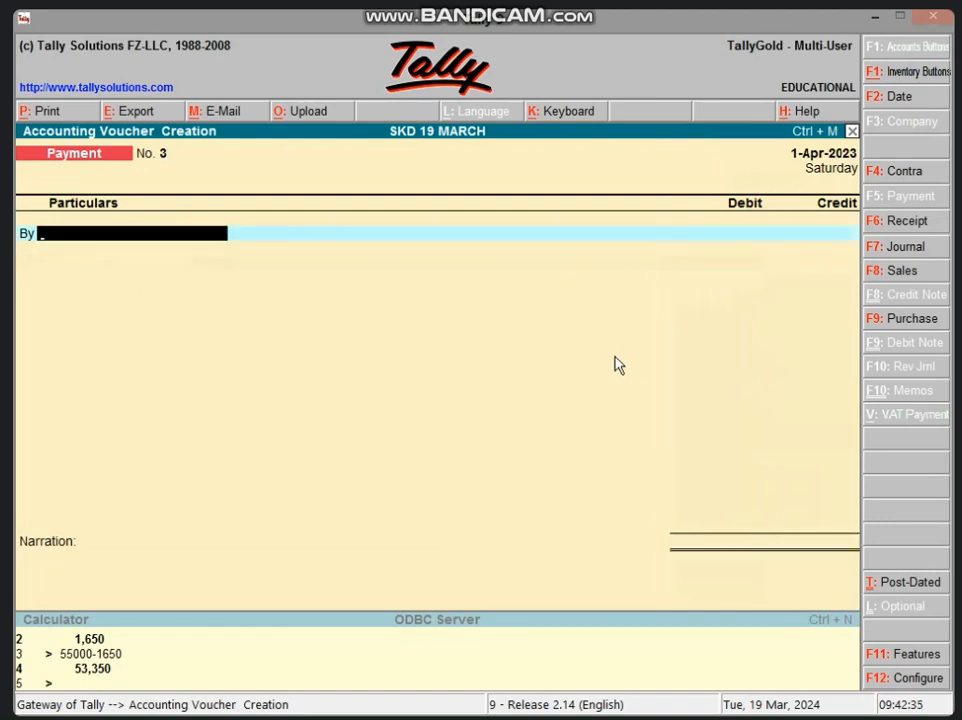
# Start a contra voucher and credit Cash with 5,000.
pyautogui.click(917, 178)
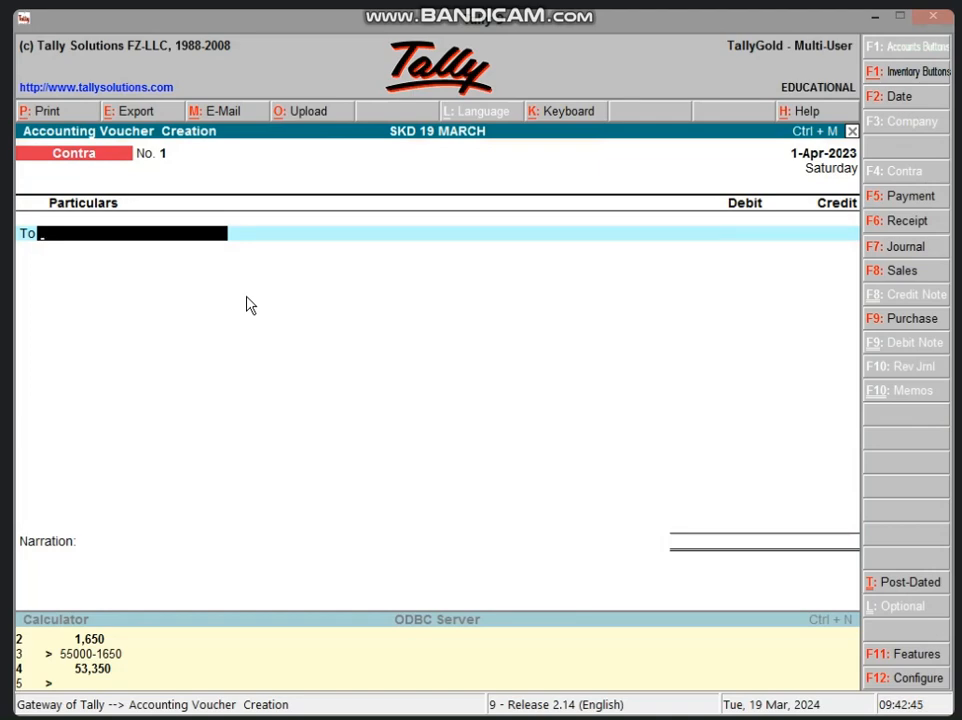
pyautogui.write('C')
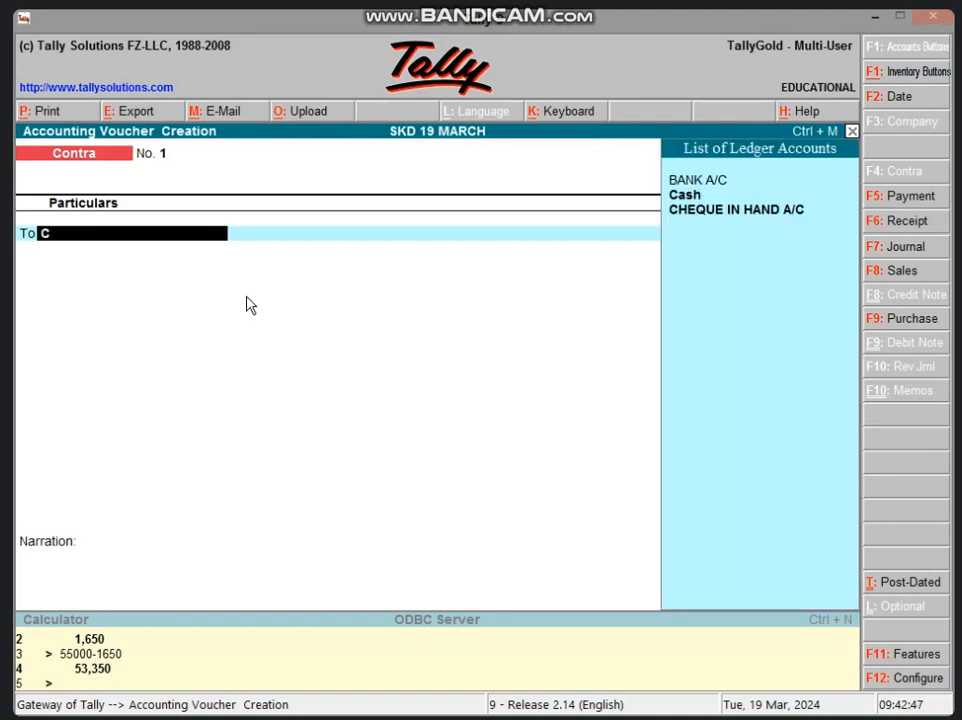
pyautogui.press('Return')
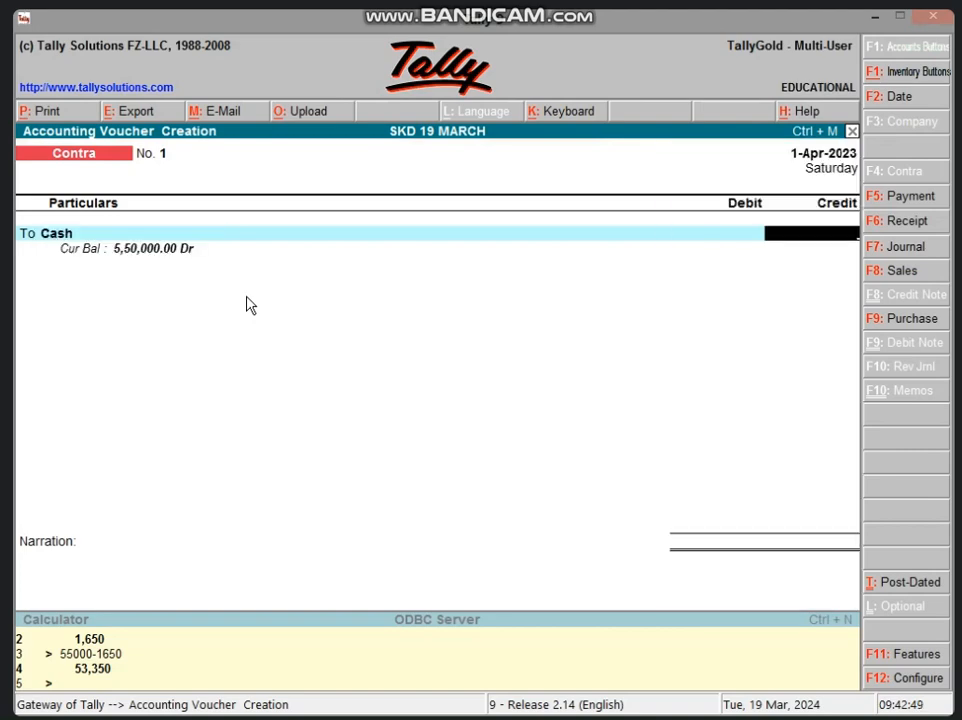
pyautogui.write('50000')
pyautogui.press('Return')
pyautogui.press('BackSpace')
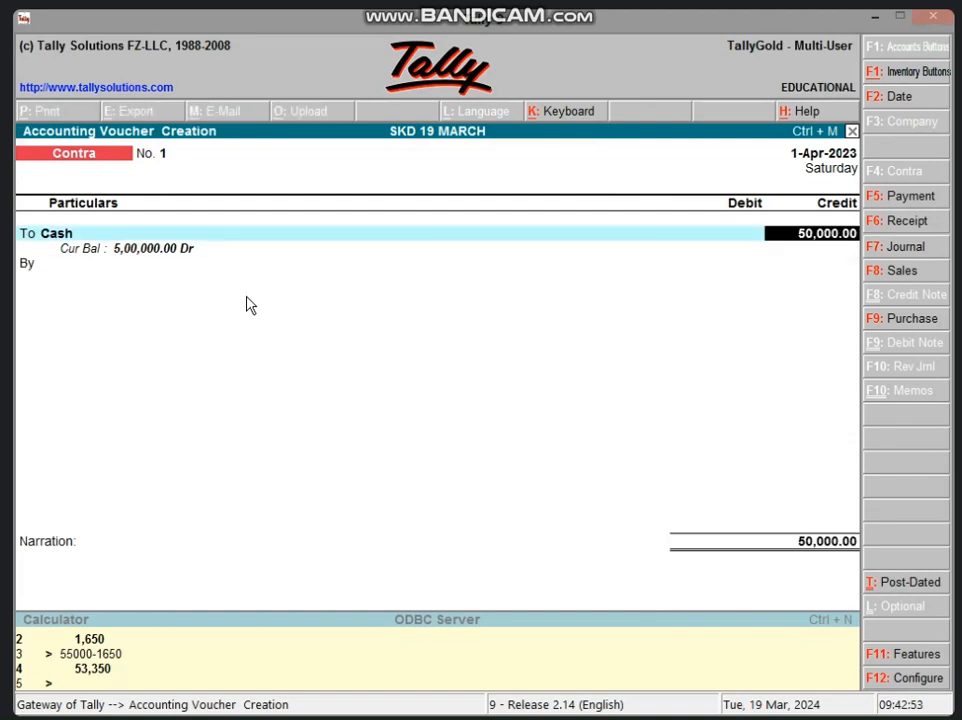
pyautogui.write('5,00')
pyautogui.write('0')
pyautogui.press('Return')
pyautogui.press('Return')
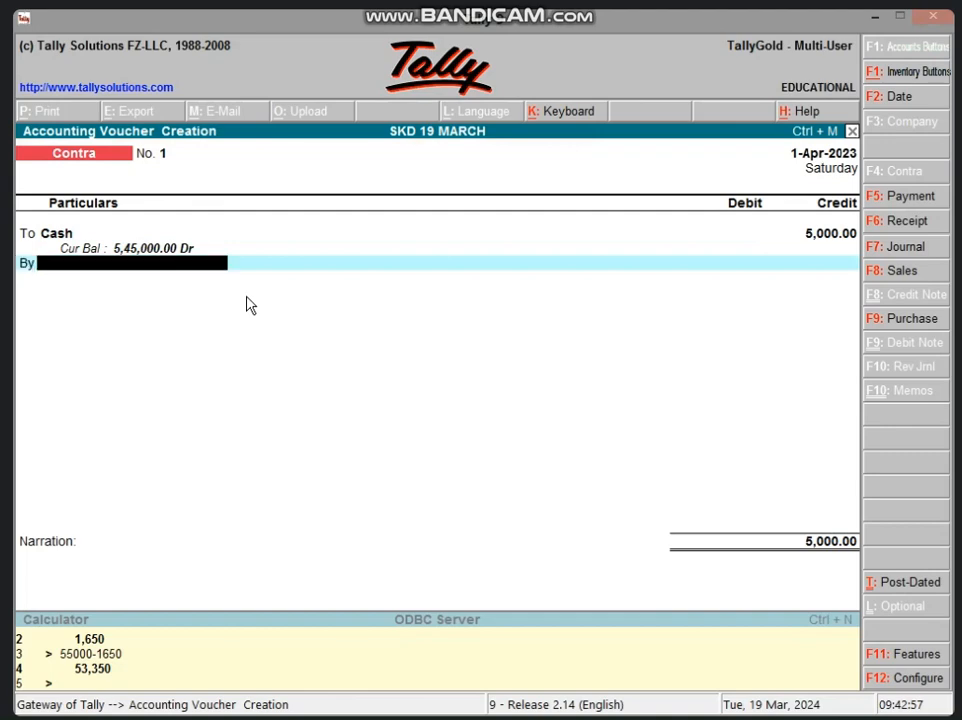
# Debit BANK A/C with the same 5,000 and save the contra voucher.
pyautogui.write('B')
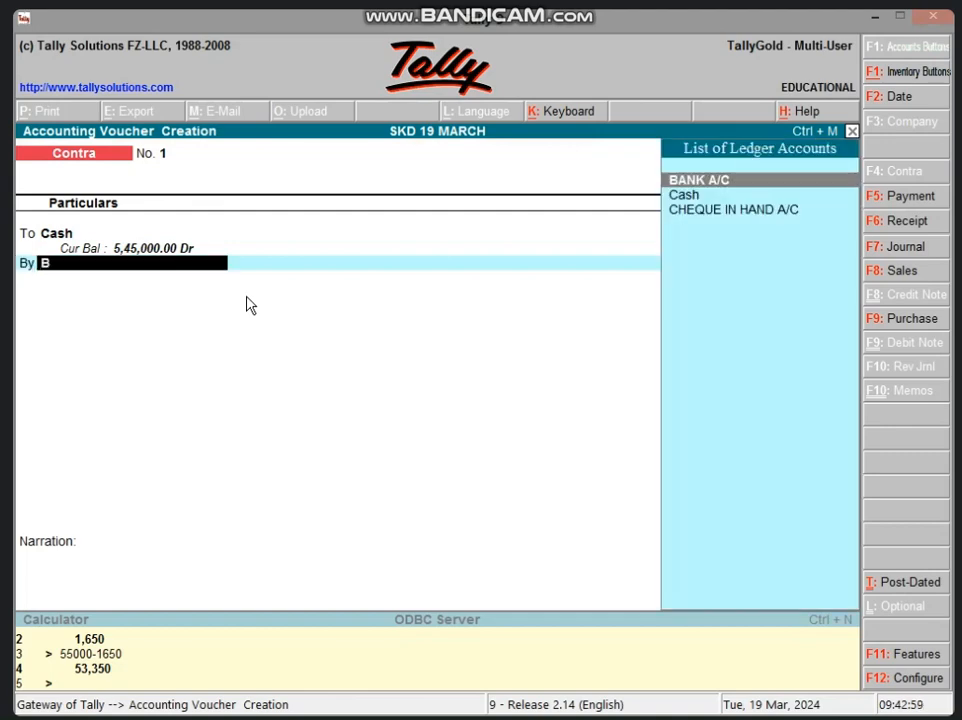
pyautogui.press('Return')
pyautogui.press('Return')
pyautogui.press('Return')
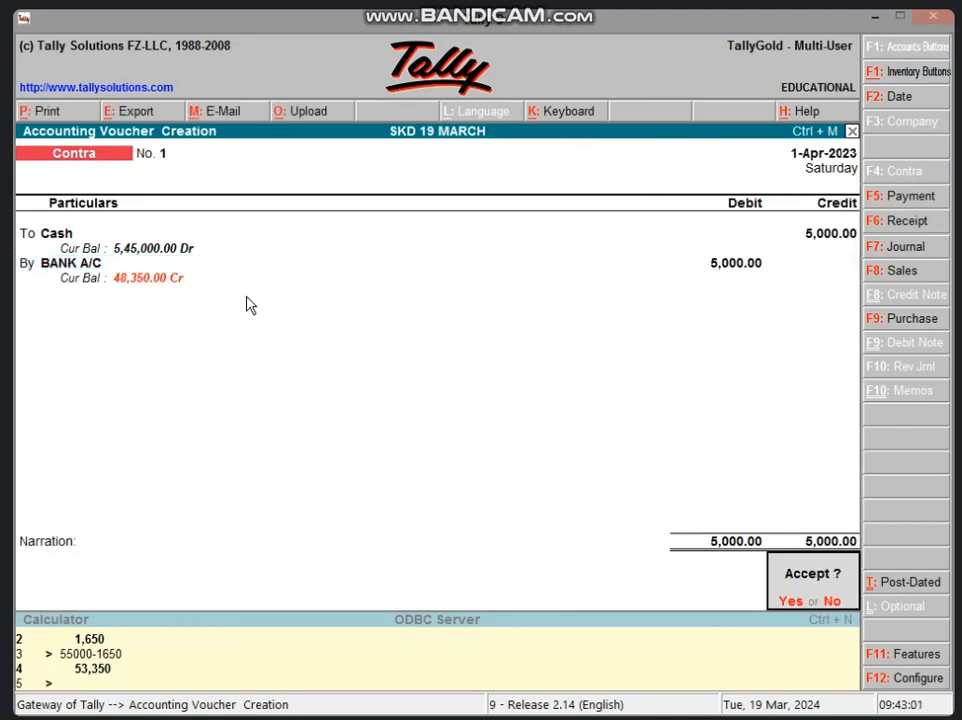
pyautogui.press('Return')
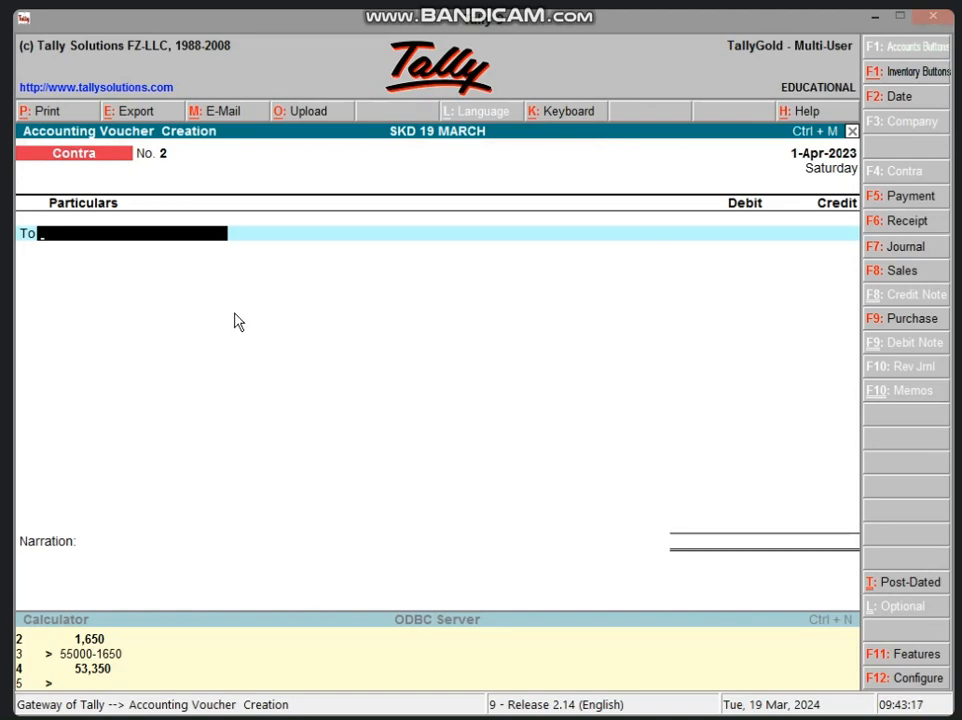
# Start a receipt voucher and create SBI BANK LOAN A/C under Loans (Liability) as its credit ledger.
pyautogui.click(906, 221)
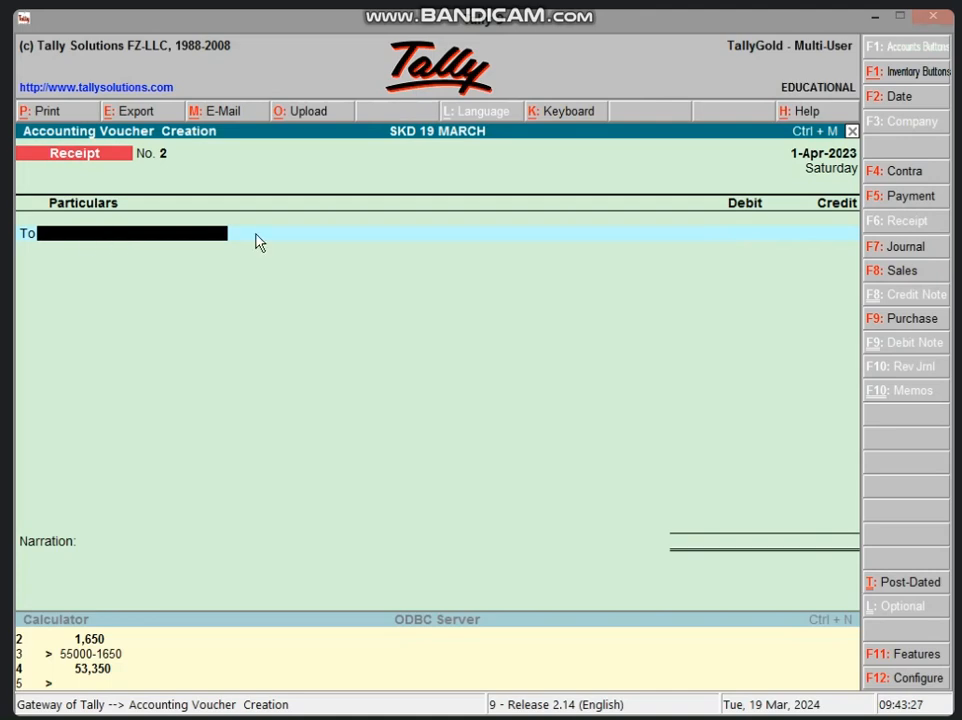
pyautogui.hotkey('alt', 'c')
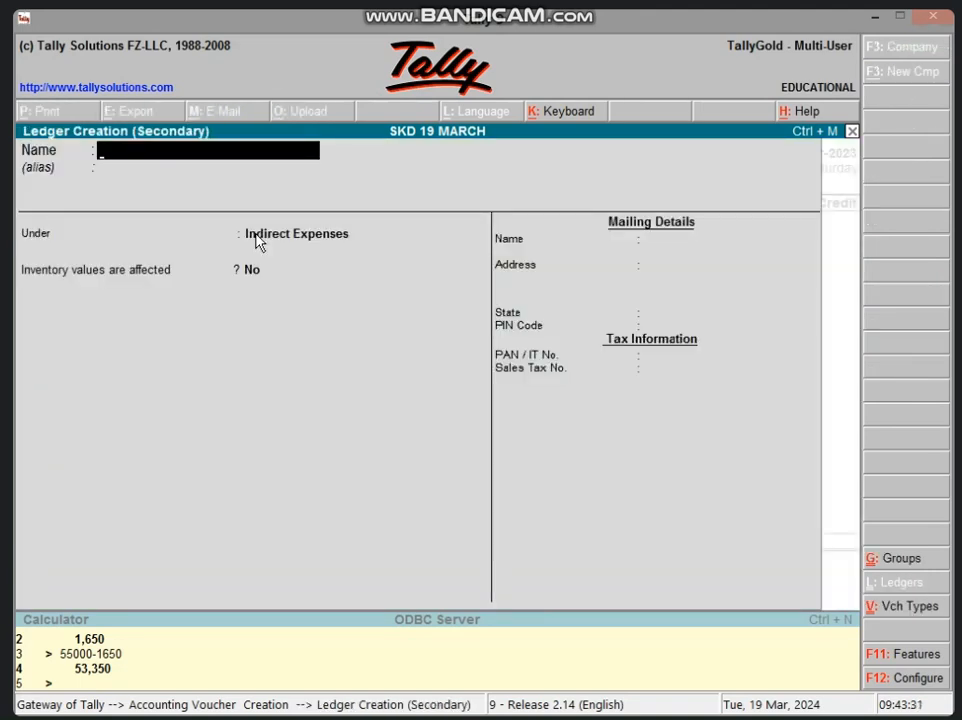
pyautogui.write('SBI BANK LOAN A/C')
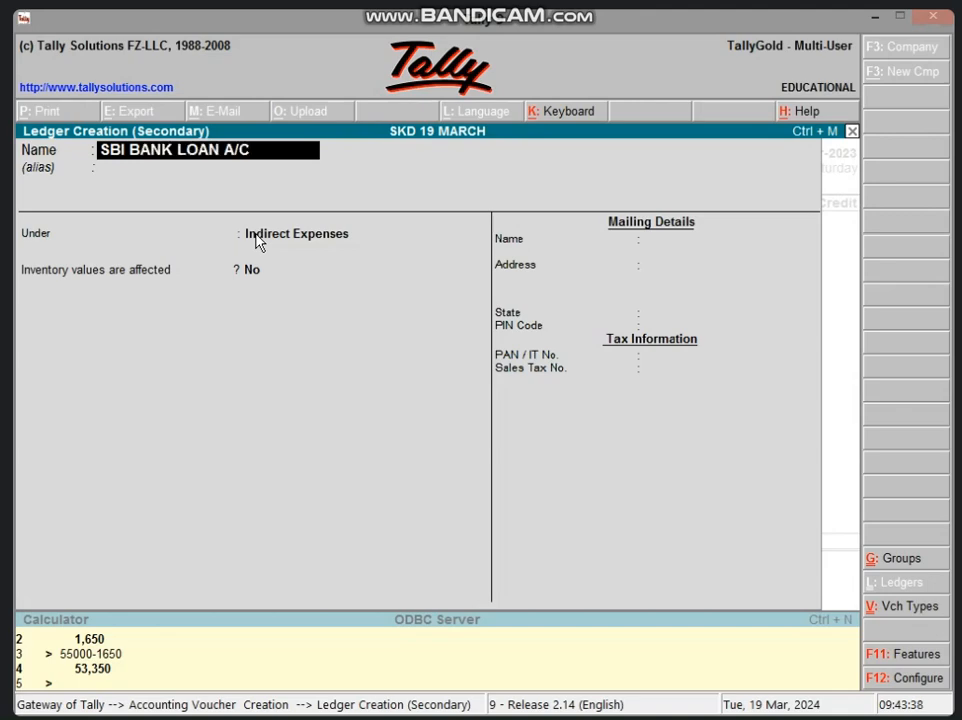
pyautogui.press('Return')
pyautogui.press('Return')
pyautogui.write('IND')
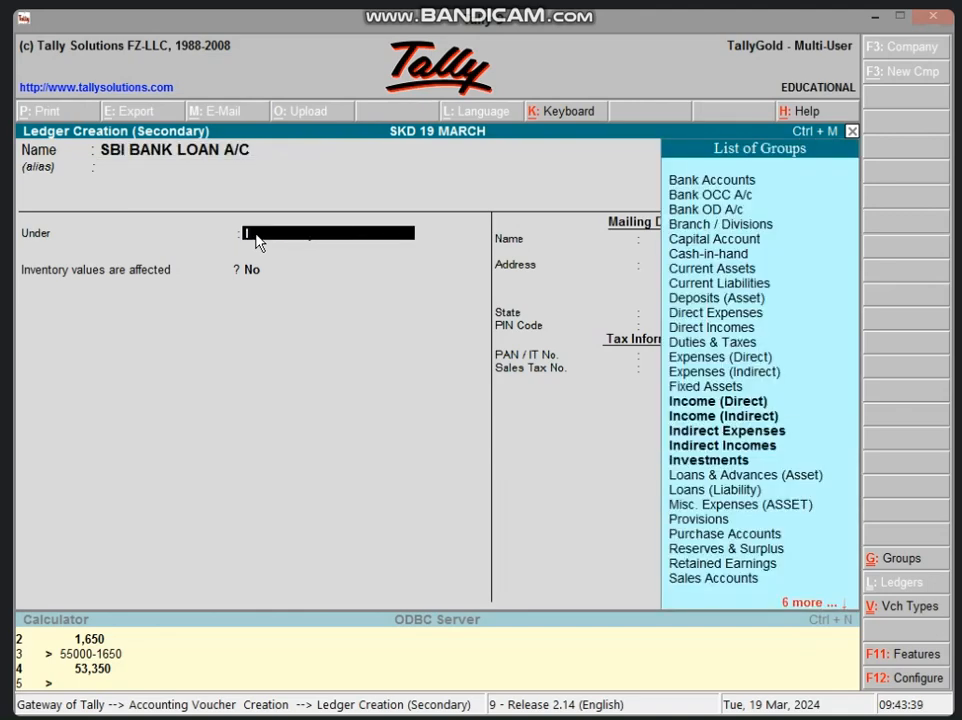
pyautogui.press('BackSpace')
pyautogui.press('BackSpace')
pyautogui.press('BackSpace')
pyautogui.write('LOA')
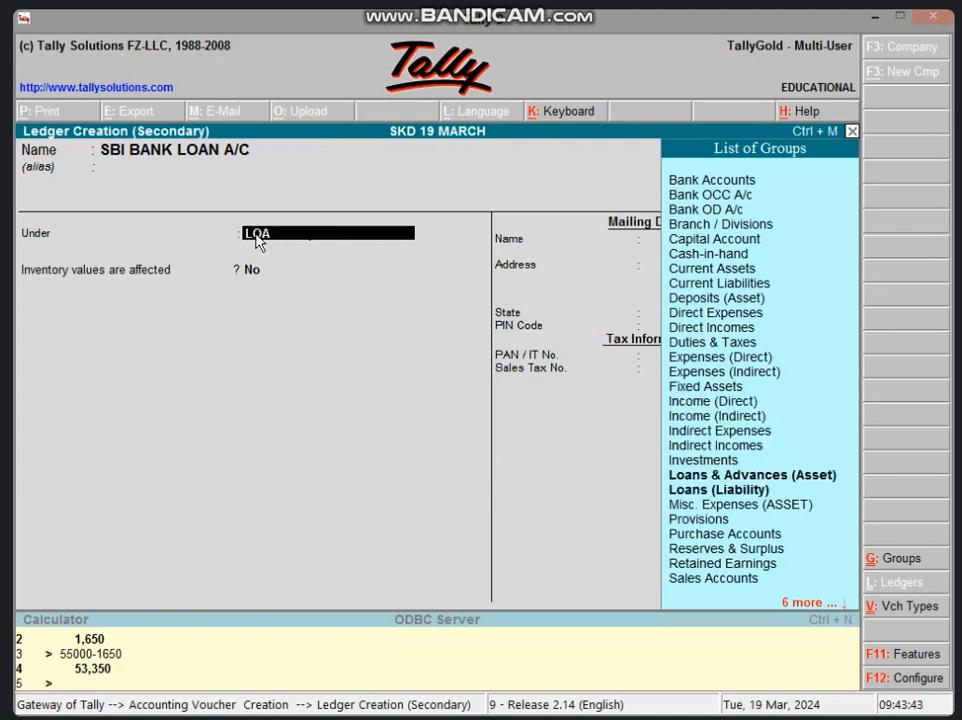
pyautogui.press('Down')
pyautogui.press('Down')
pyautogui.press('Return')
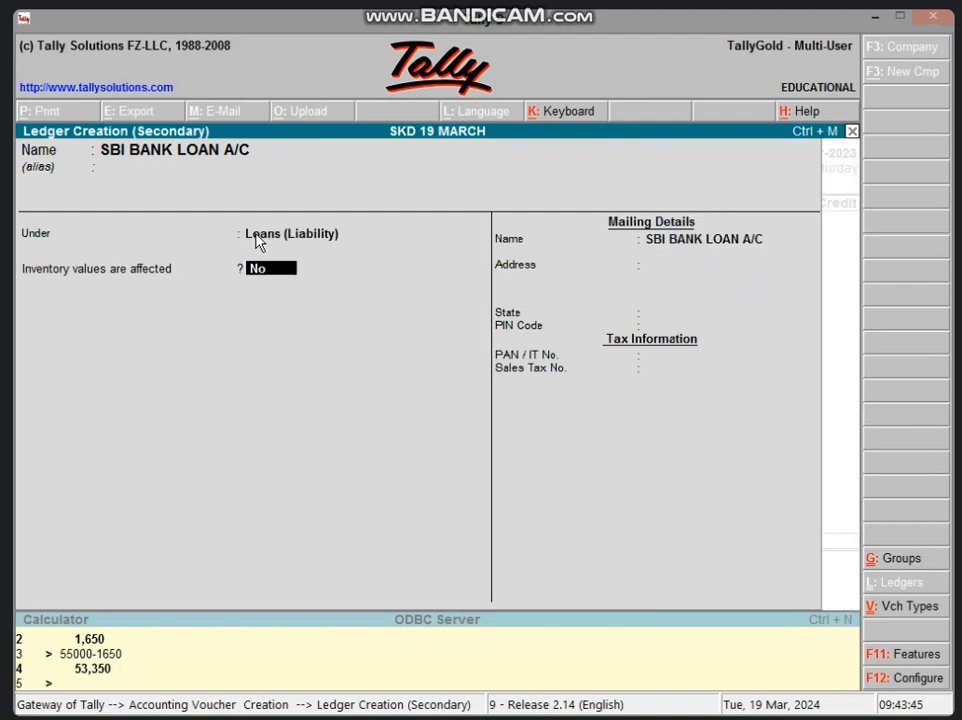
pyautogui.press('Return')
pyautogui.press('Return')
pyautogui.hotkey('ctrl', 'a')
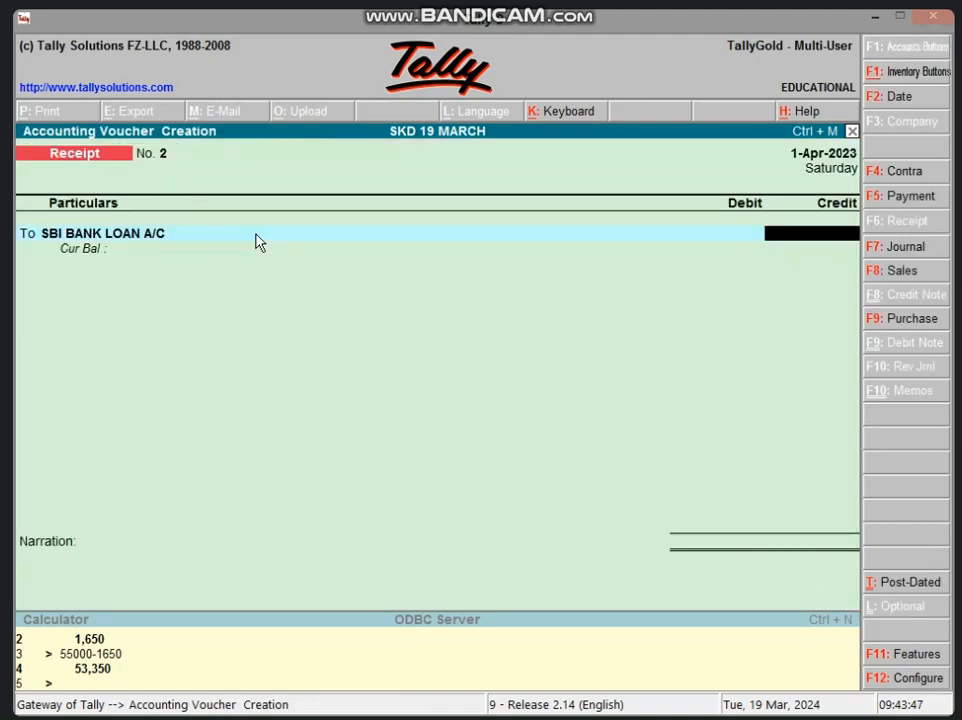
# Set the SBI BANK LOAN A/C credit amount to 10,00,000.
pyautogui.write('10,00,0')
pyautogui.write('0')
pyautogui.write('0')
pyautogui.press('Return')
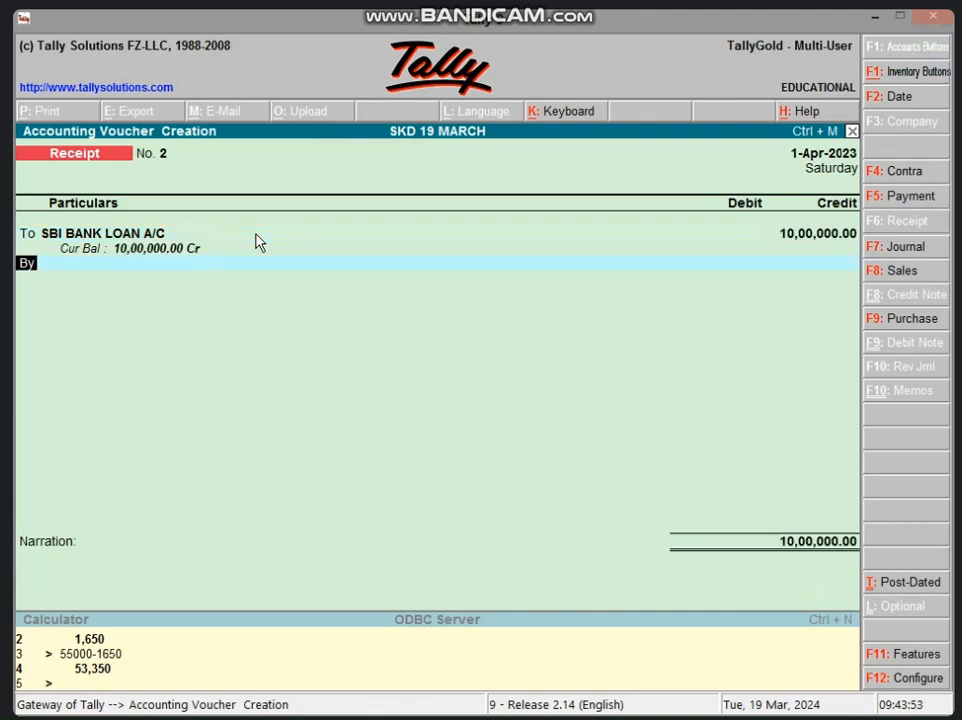
pyautogui.press('Return')
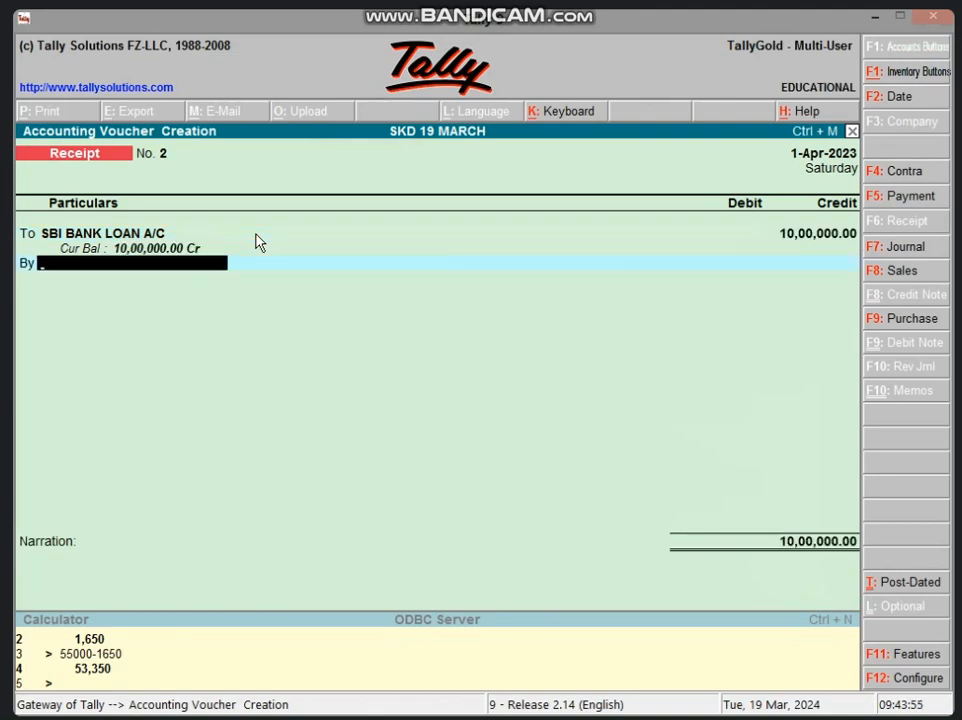
# Debit Cash with 10,00,000 and save the loan receipt voucher.
pyautogui.write('CAS')
pyautogui.press('Return')
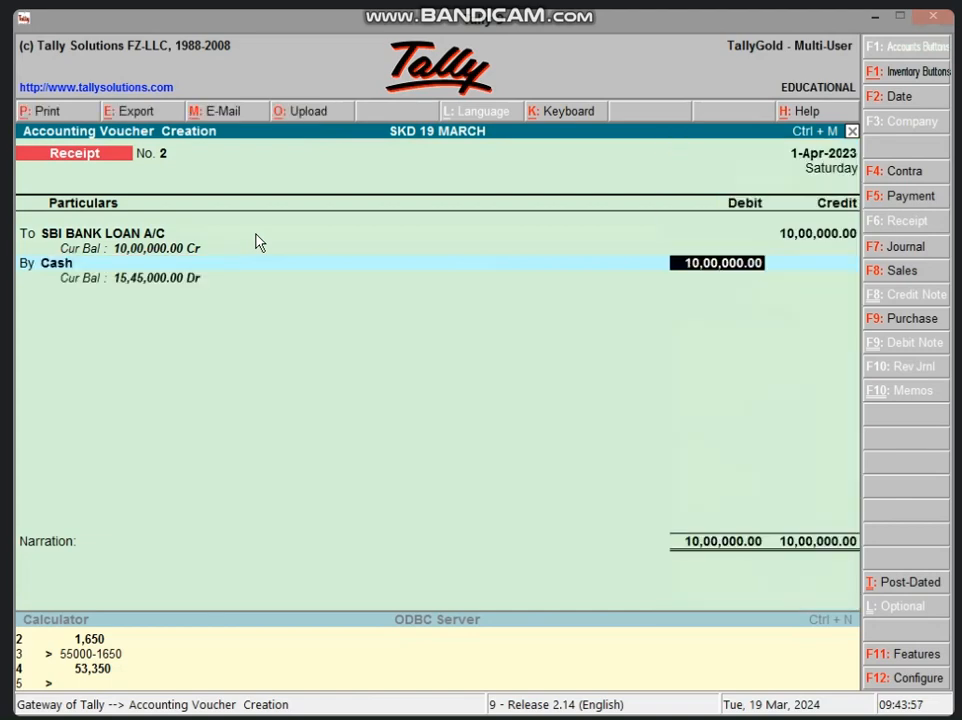
pyautogui.press('Return')
pyautogui.press('Return')
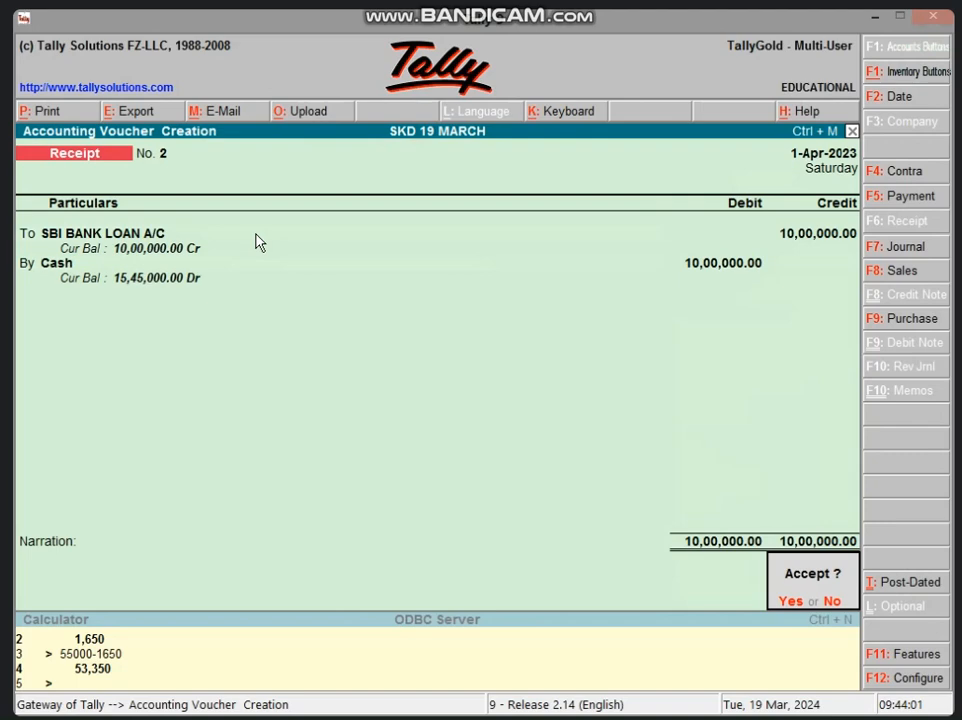
pyautogui.press('y')
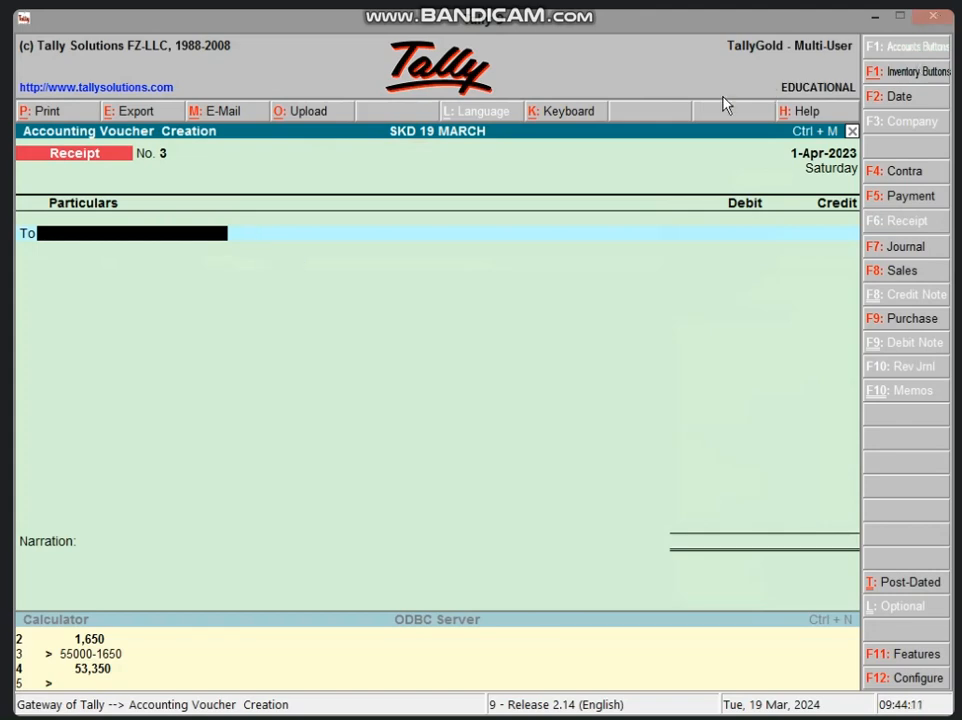
# Launch Excel 2013 and open a blank workbook.
pyautogui.press('super')
pyautogui.write('EXCel 2013')
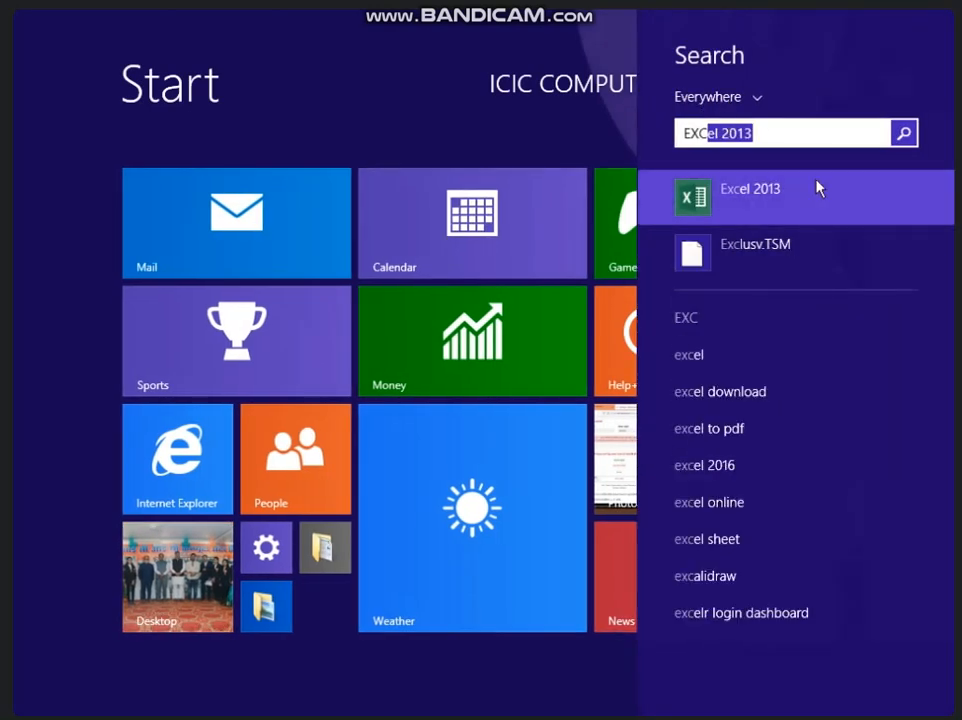
pyautogui.click(818, 187)
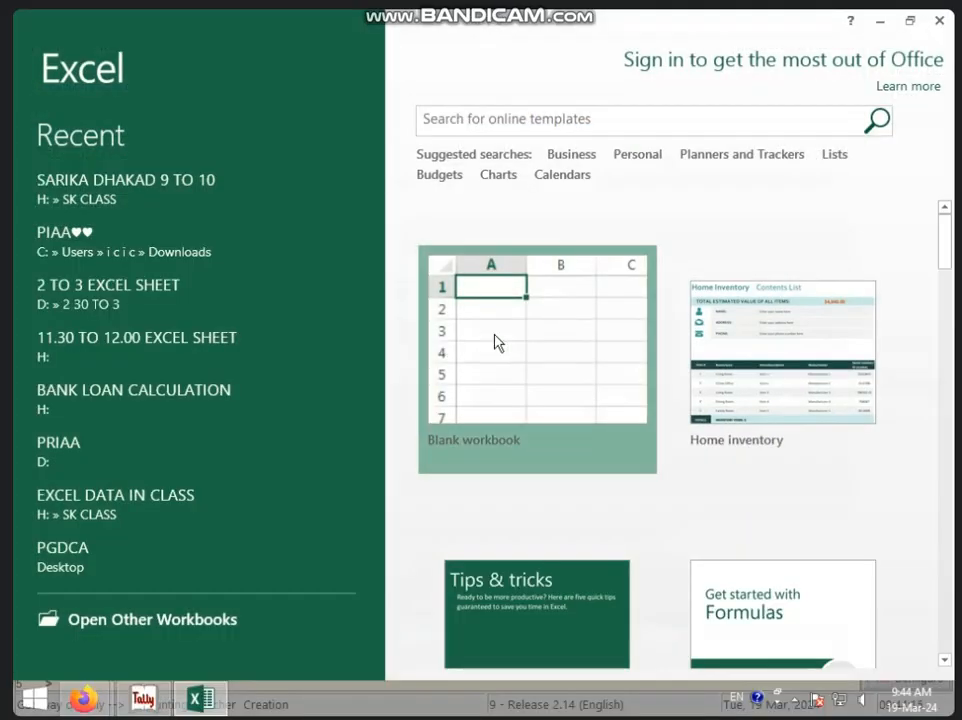
pyautogui.click(496, 341)
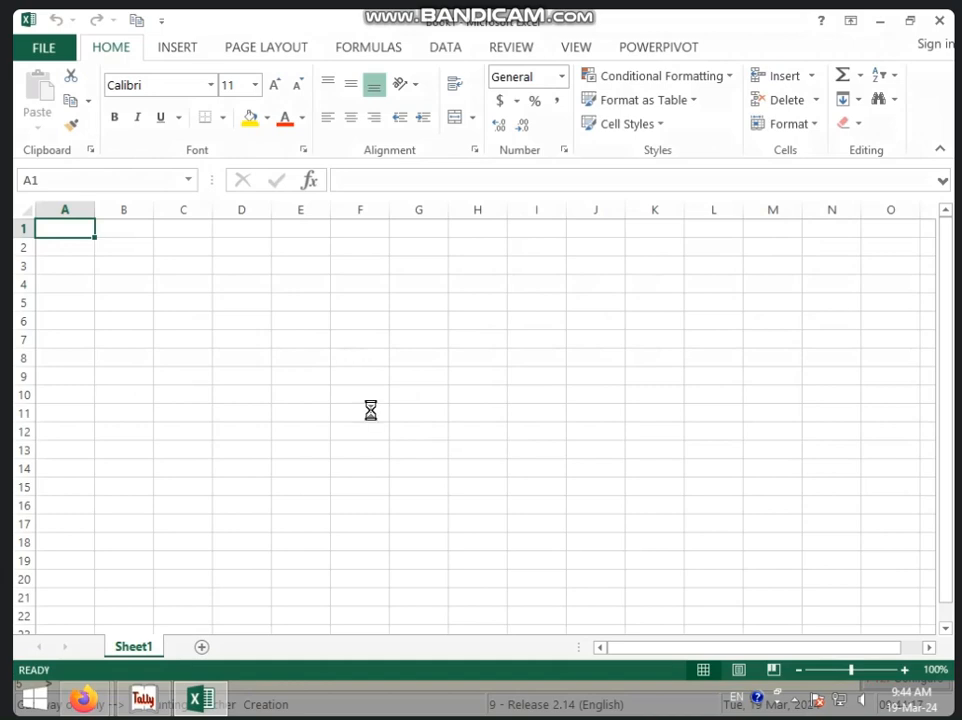
# Widen column A, then enter the heading LOAN AMT in A1 and the amount 1000000 in A2.
pyautogui.keyDown('ctrl'); pyautogui.scroll(3, 372, 406); pyautogui.keyUp('ctrl')
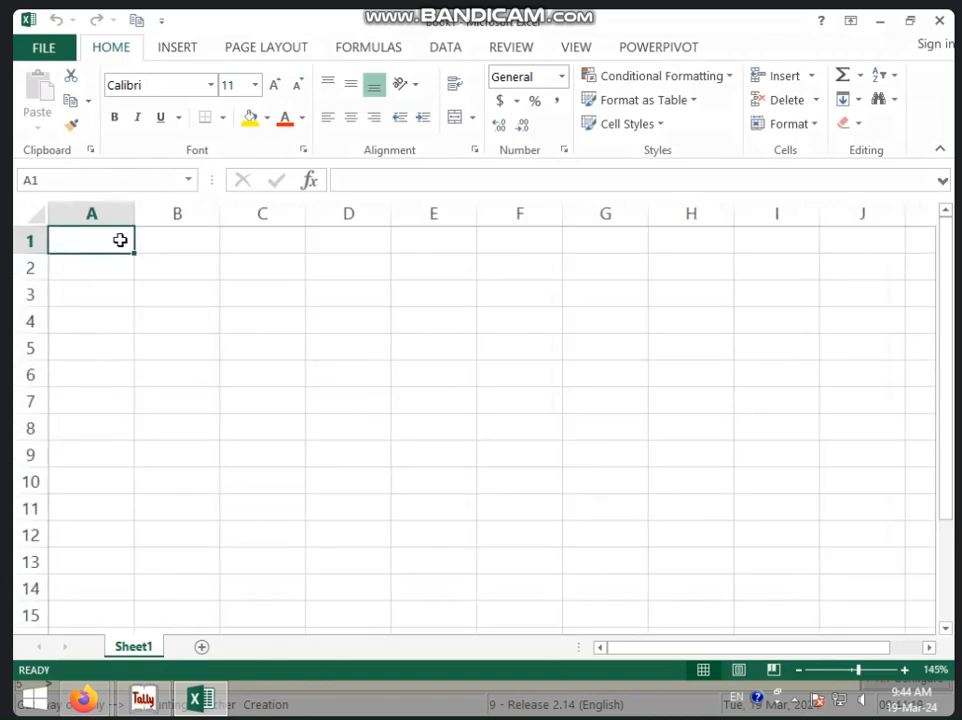
pyautogui.moveTo(135, 213); pyautogui.dragTo(174, 213)
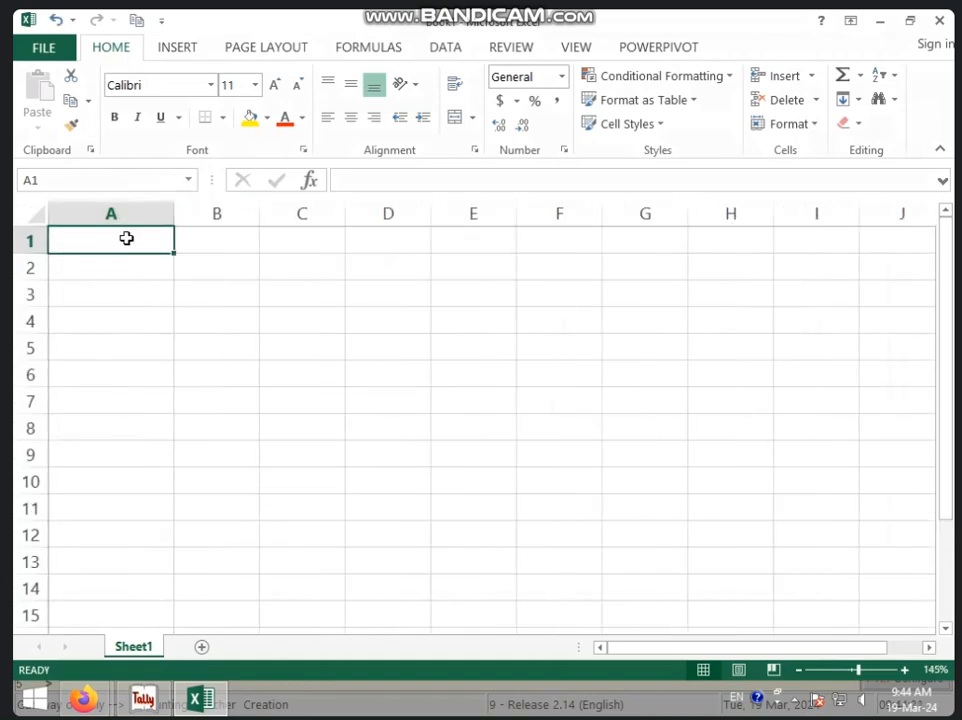
pyautogui.write('LO')
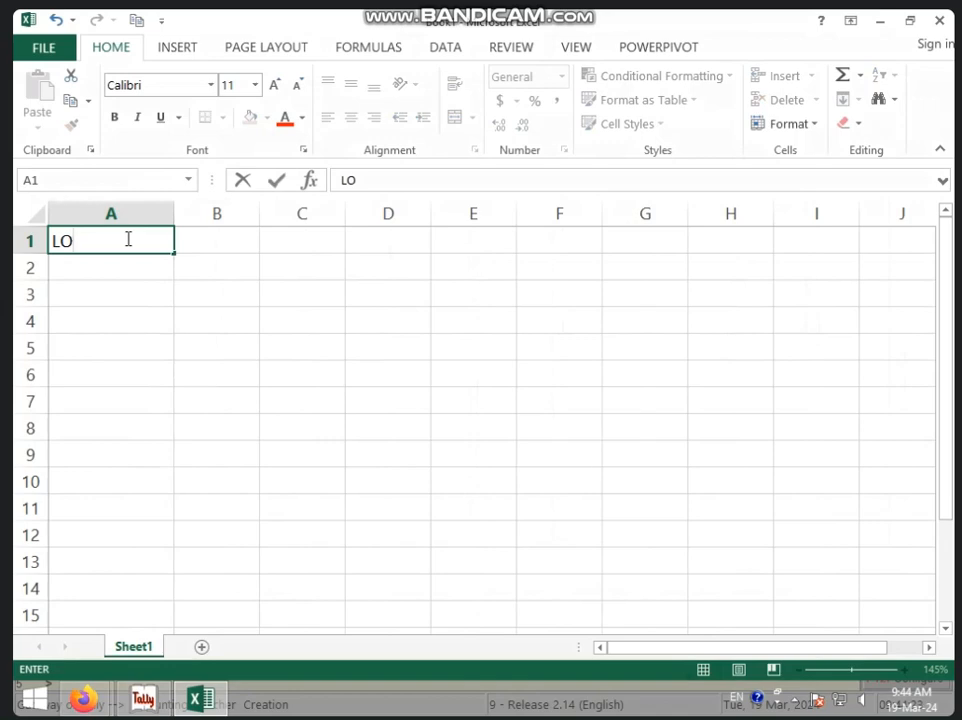
pyautogui.write('AN AMT')
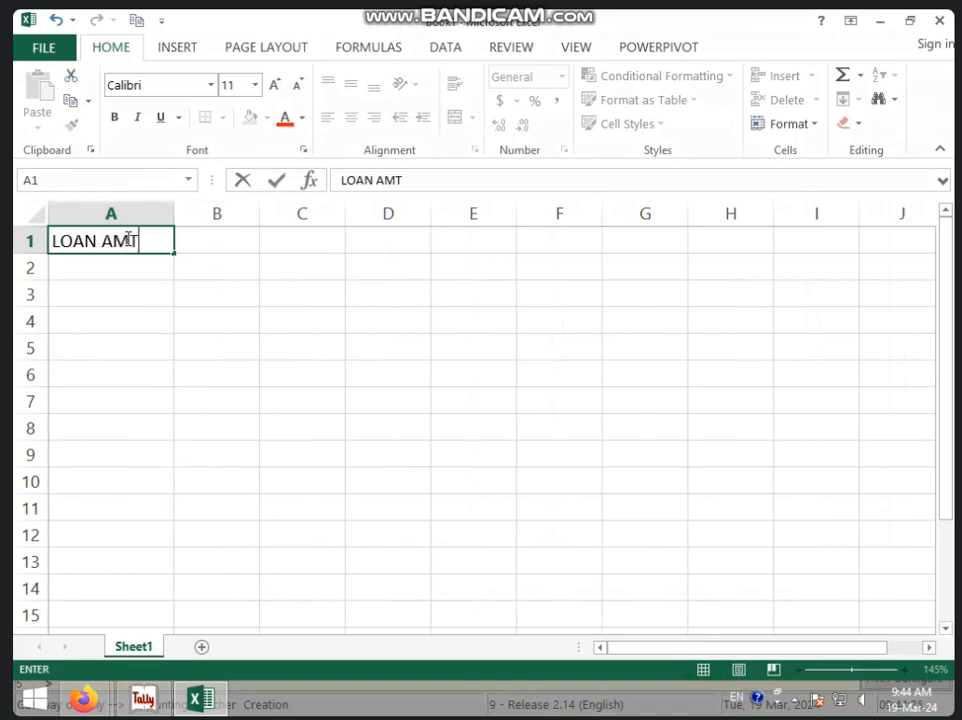
pyautogui.press('Return')
pyautogui.write('100000')
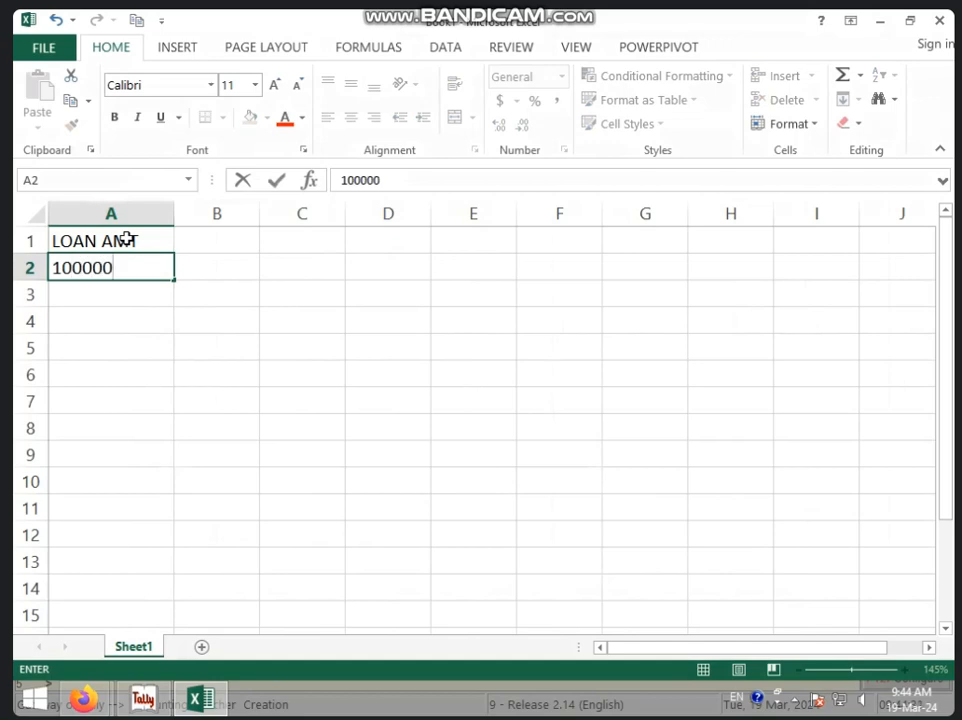
pyautogui.write('0')
pyautogui.press('Up')
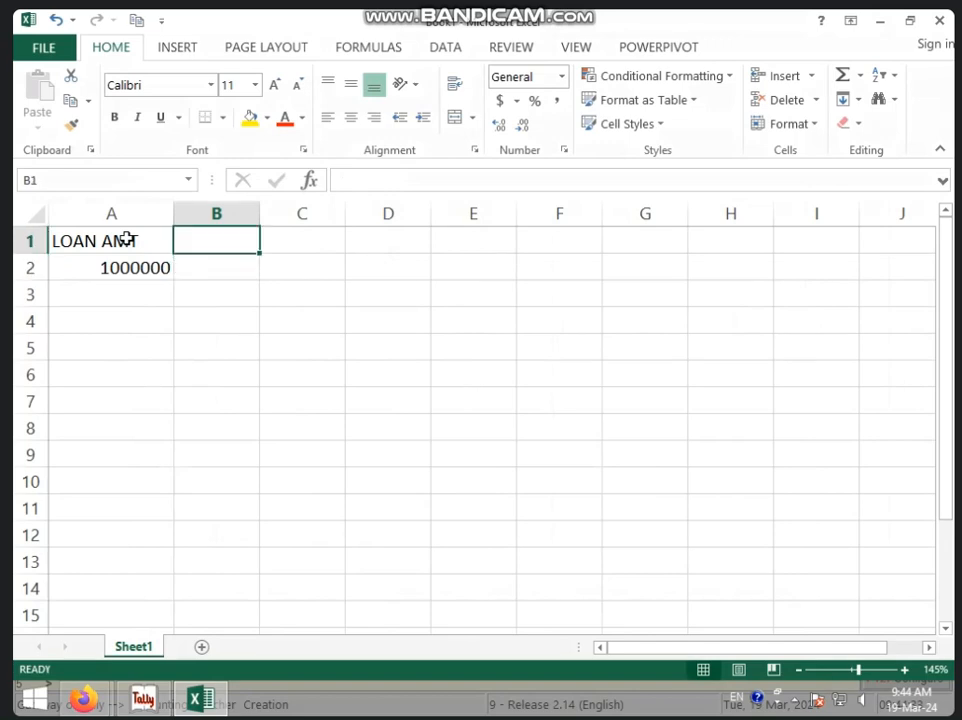
# Enter the heading RATE OF INTEREST in cell B1.
pyautogui.write('RATE OF D')
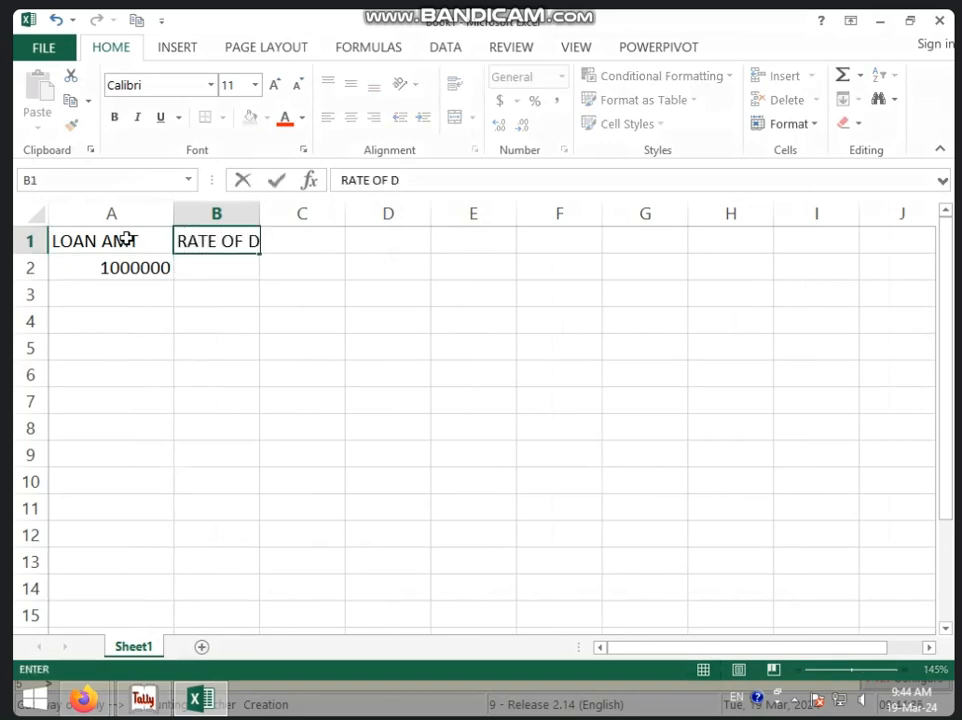
pyautogui.press('BackSpace')
pyautogui.write('INTERET')
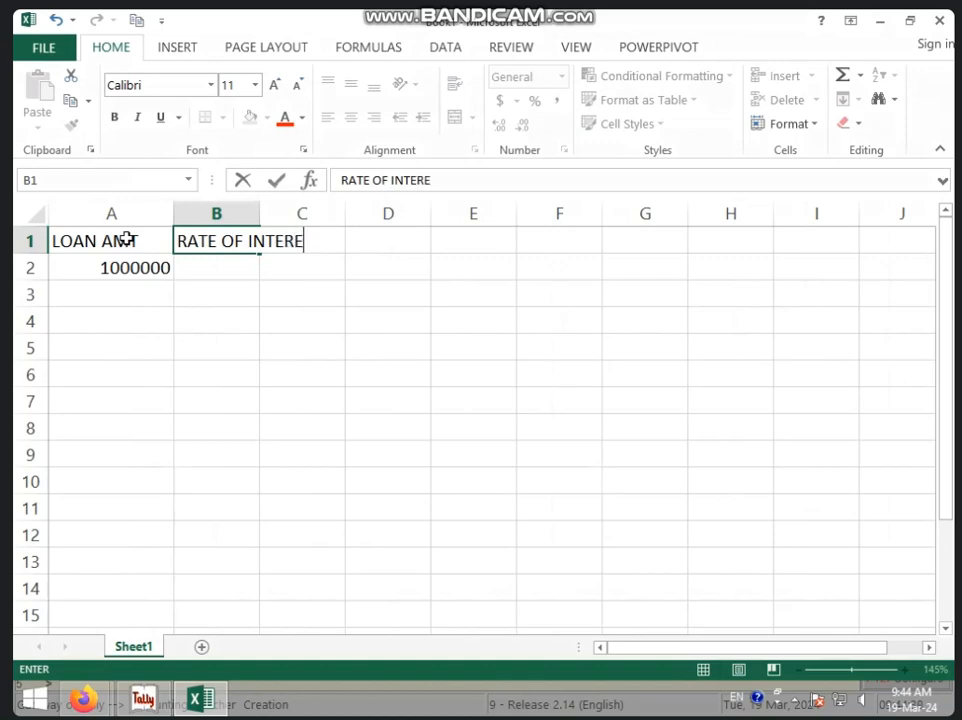
pyautogui.press('BackSpace')
pyautogui.write('ST')
pyautogui.press('Down')
pyautogui.press('Down')
pyautogui.press('Down')
pyautogui.press('Down')
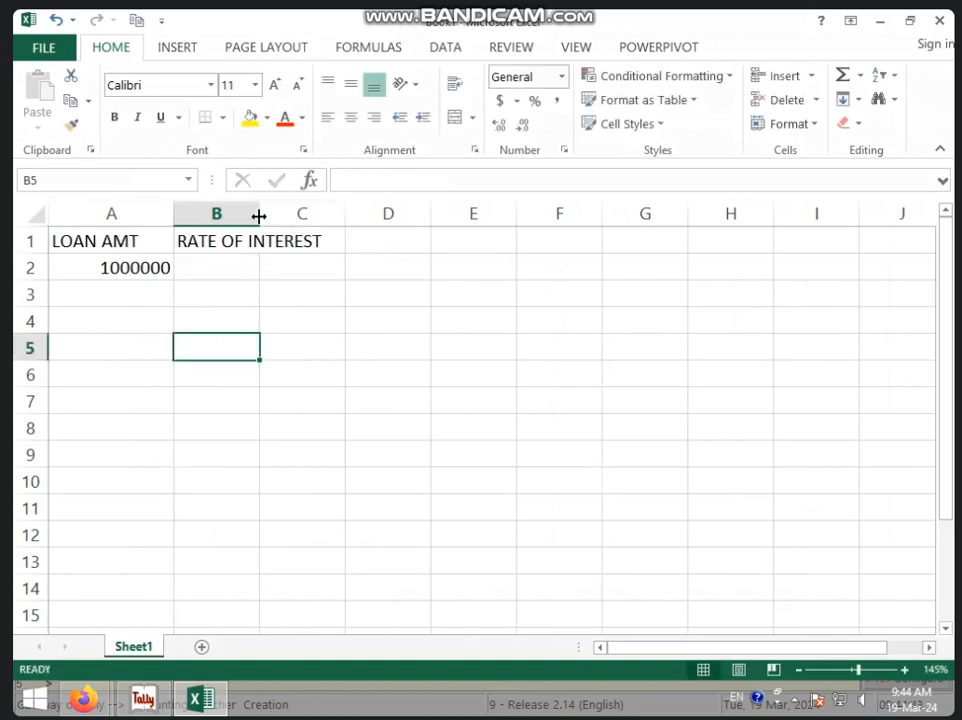
# Widen column B to fit its RATE OF INTEREST heading and enter 6% in B2.
pyautogui.moveTo(259, 214); pyautogui.dragTo(335, 234)
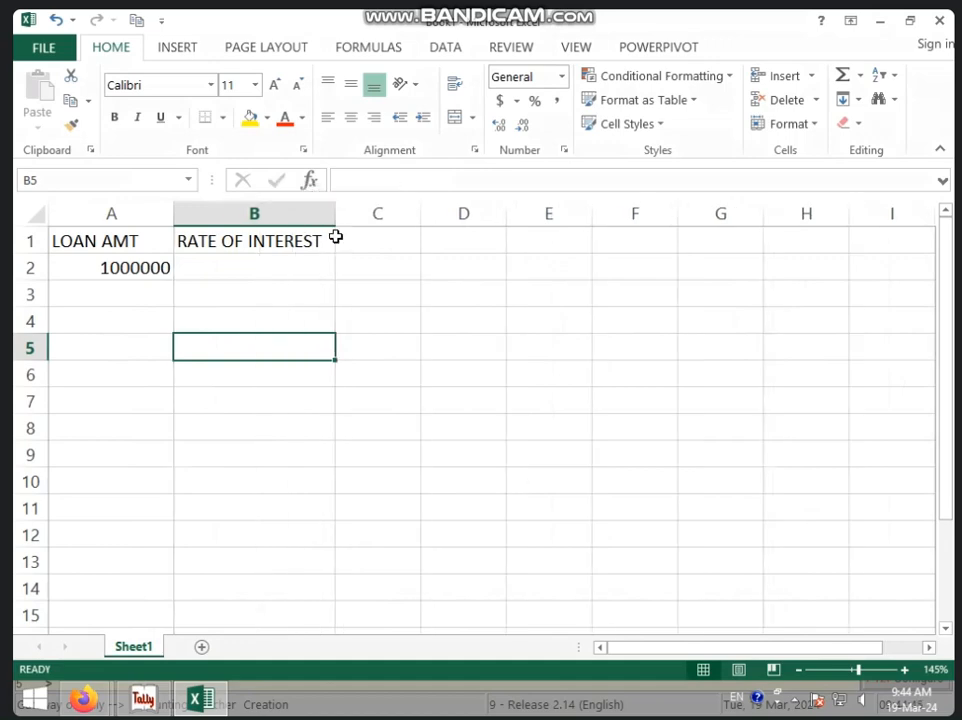
pyautogui.click(277, 268)
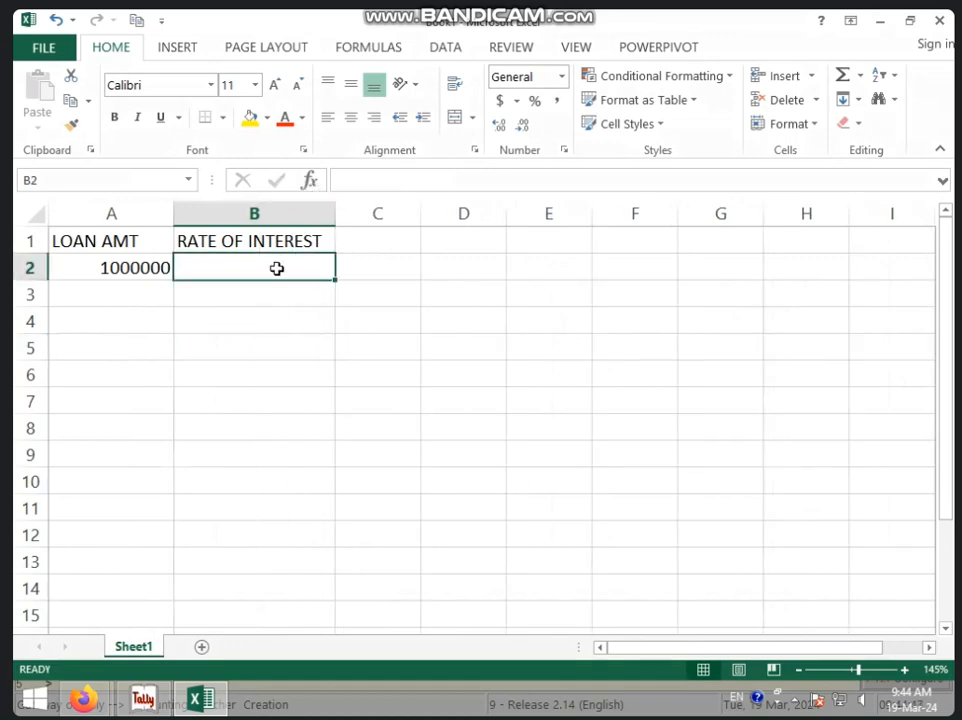
pyautogui.write('6%')
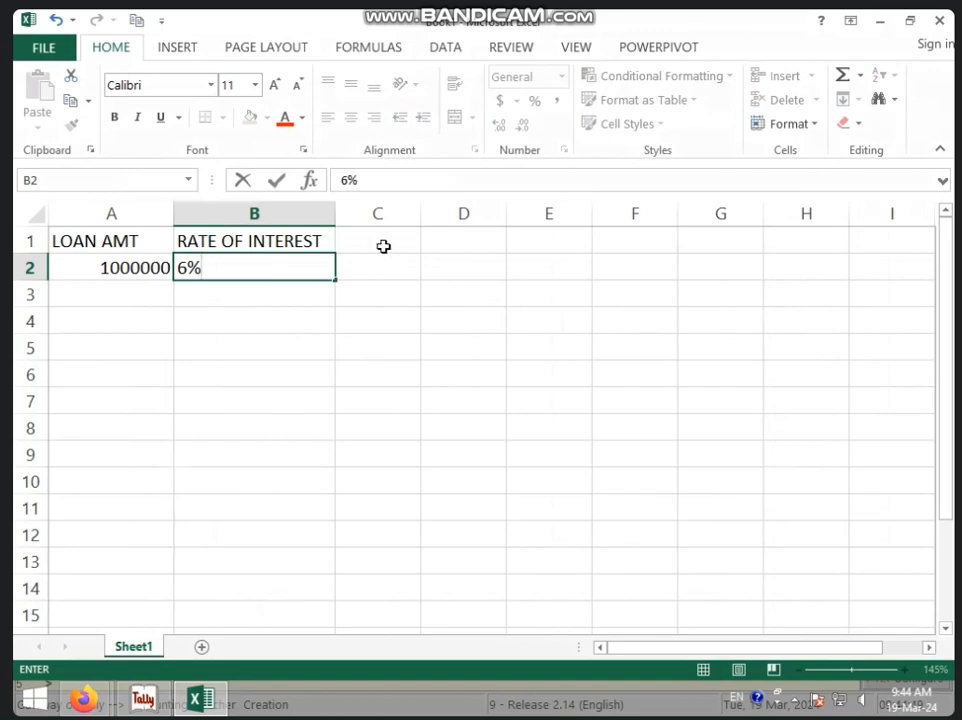
# Widen column C and enter the heading 1 YEAR INTEREST in C1.
pyautogui.click(383, 246)
pyautogui.moveTo(421, 213); pyautogui.dragTo(483, 233)
pyautogui.click(471, 209)
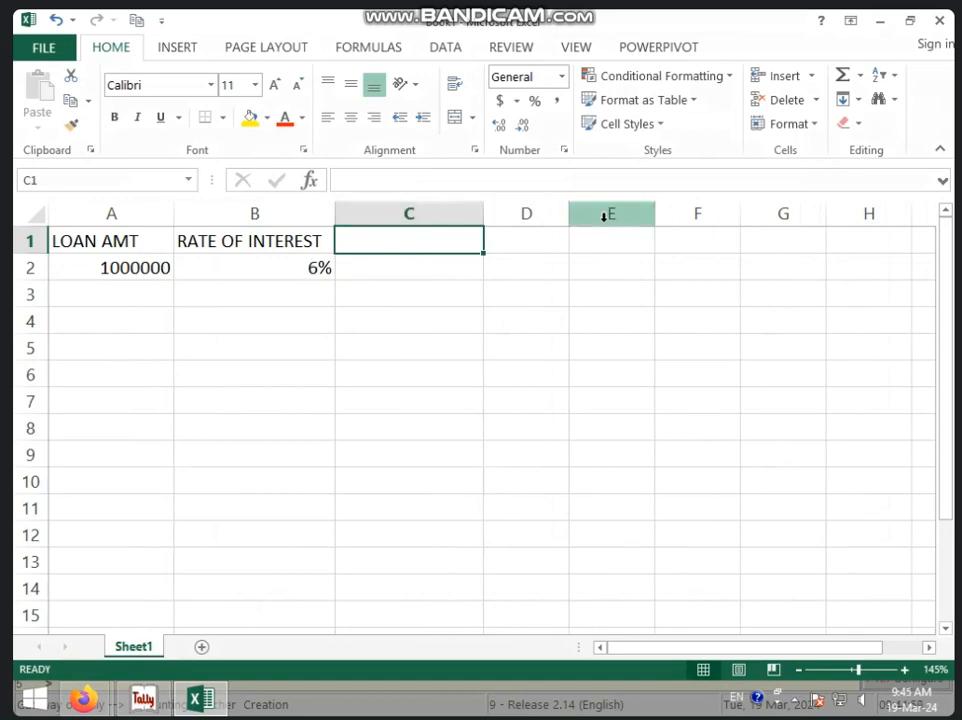
pyautogui.moveTo(483, 218); pyautogui.dragTo(513, 222)
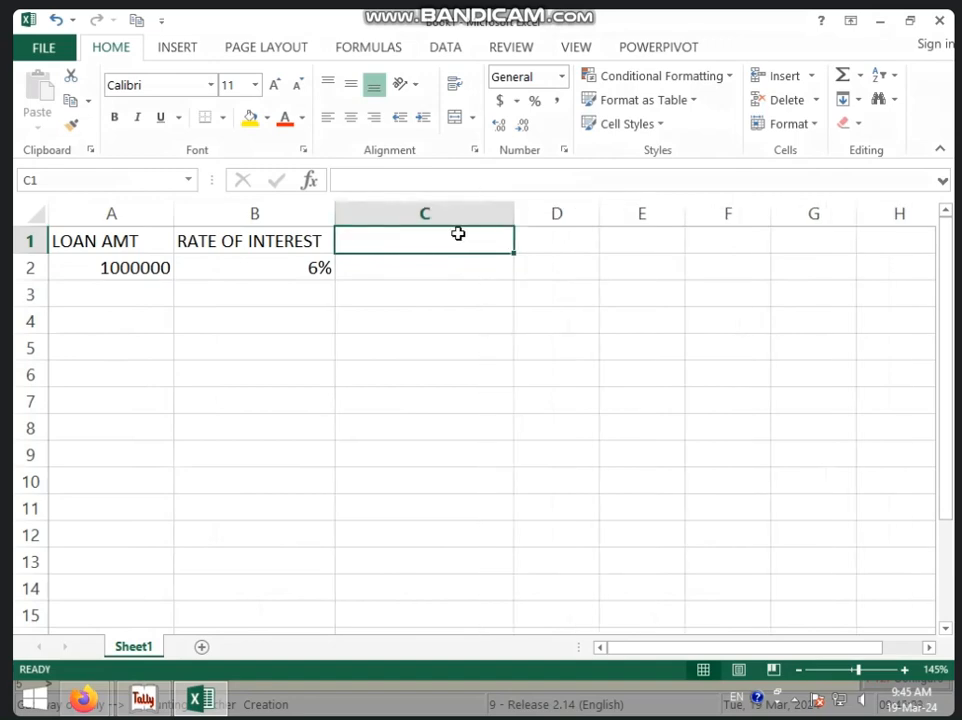
pyautogui.write('1 YEA')
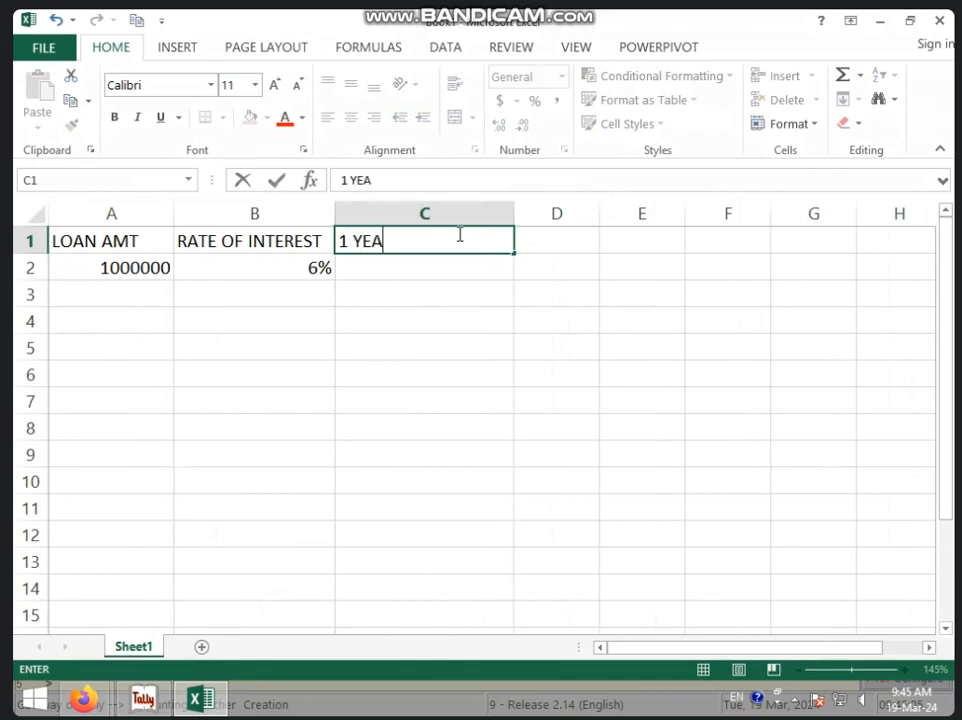
pyautogui.write('R INTEREST')
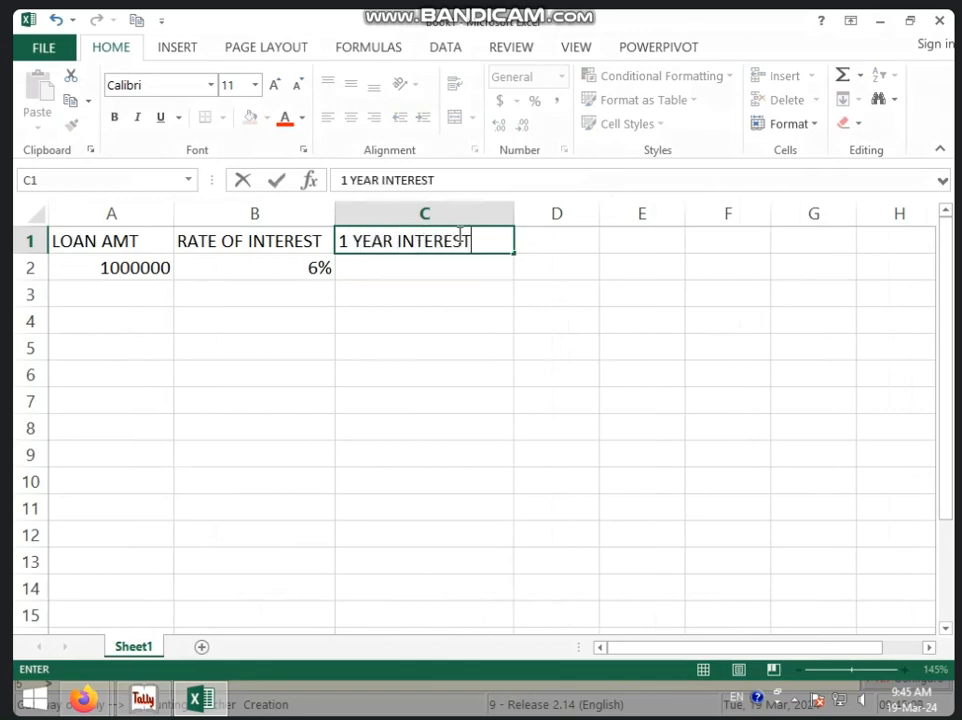
pyautogui.press('Return')
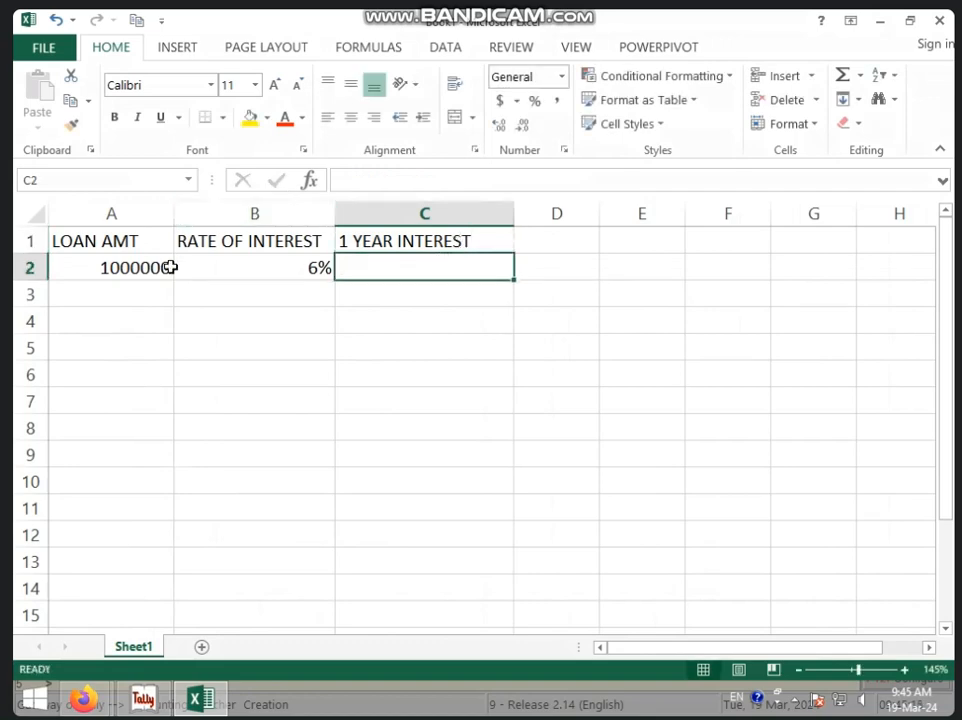
# Calculate the one-year interest in C2 with the formula =A2*B2.
pyautogui.click(310, 269)
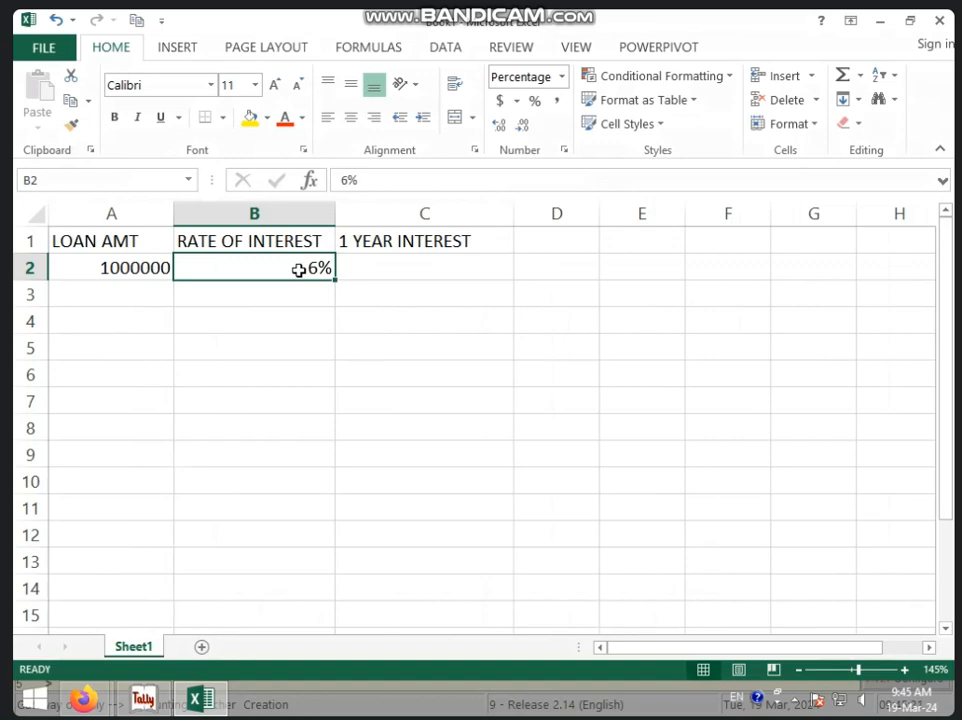
pyautogui.click(410, 267)
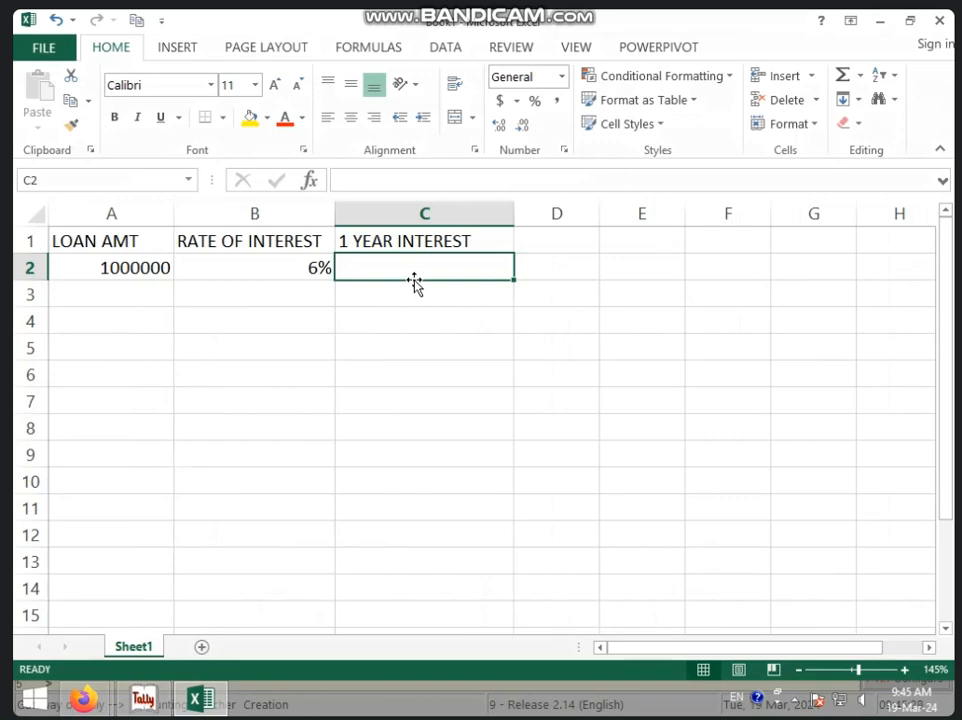
pyautogui.write('=')
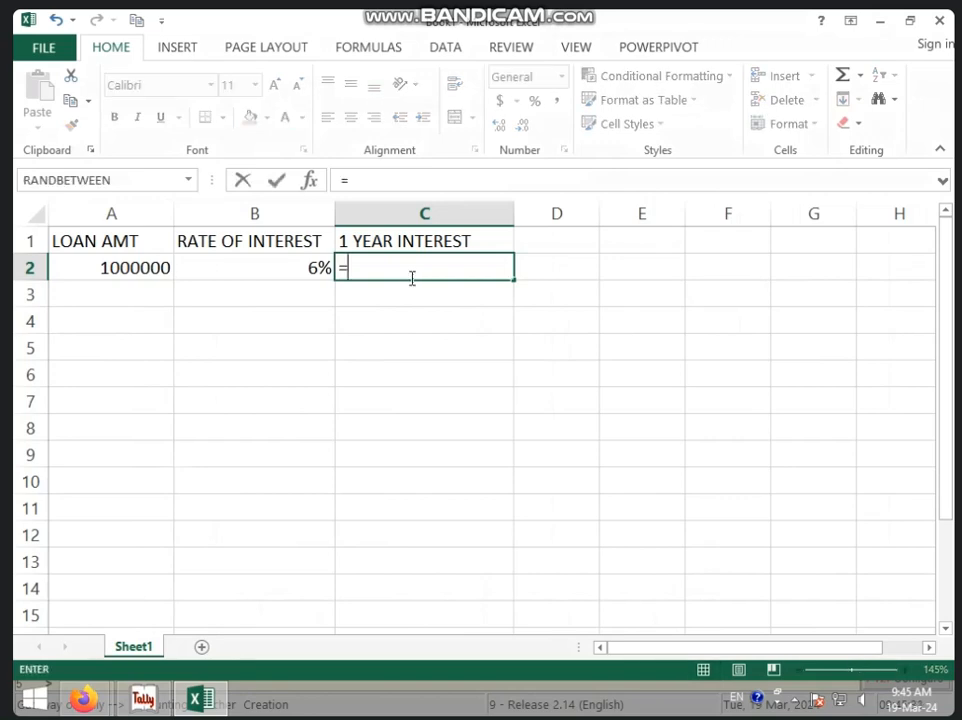
pyautogui.click(128, 270)
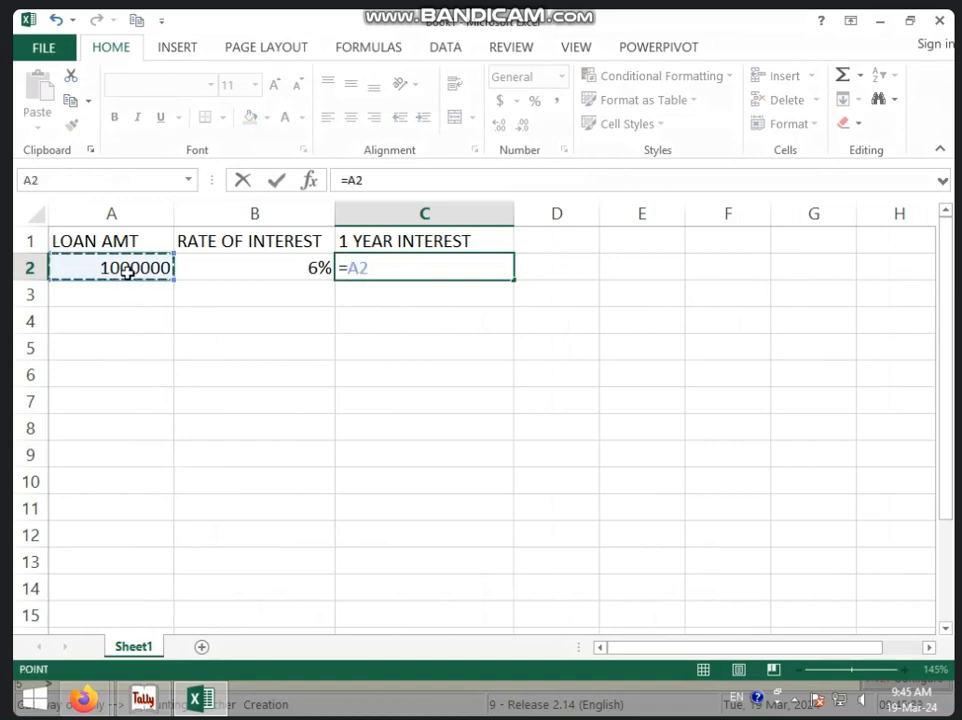
pyautogui.write('*')
pyautogui.click(215, 268)
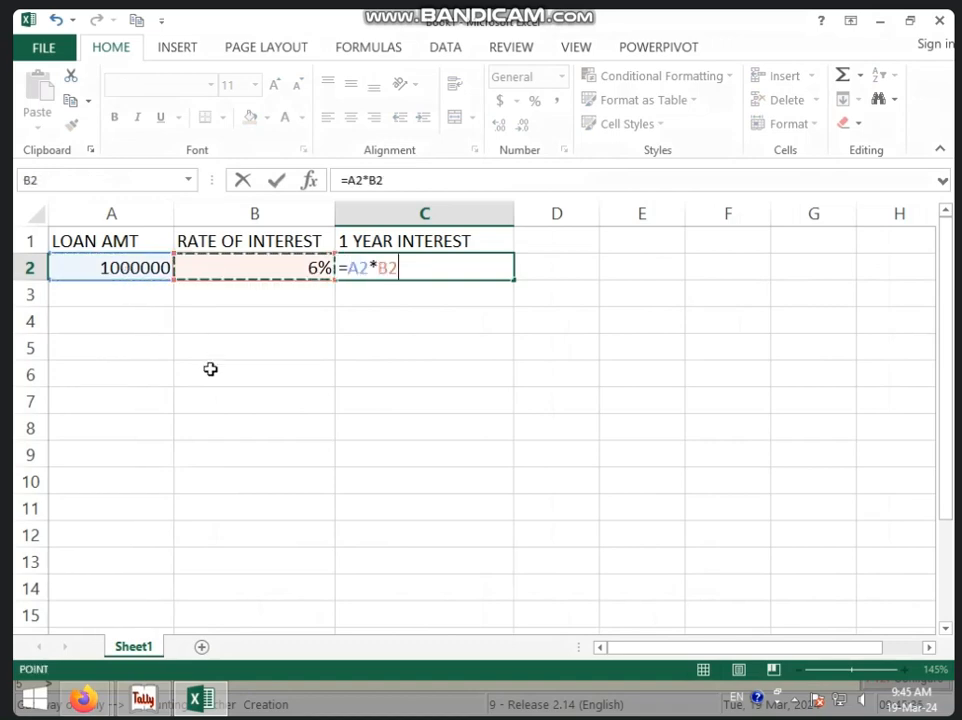
pyautogui.press('Return')
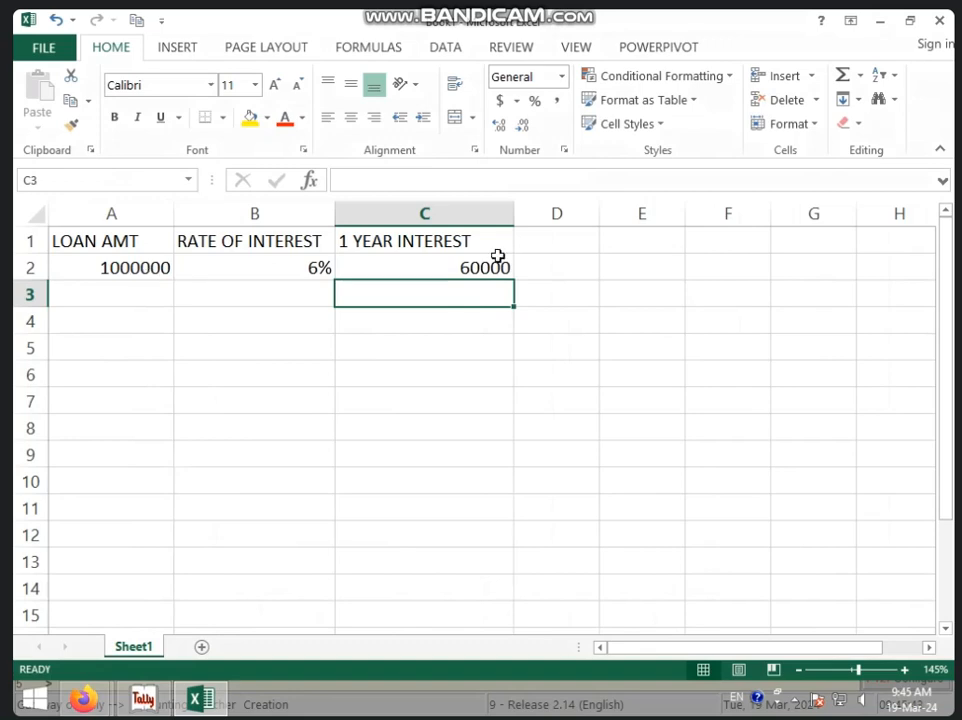
# Enter the heading LOAN YEAR in D1 and the loan term 8 in D2.
pyautogui.click(571, 237)
pyautogui.write('LO')
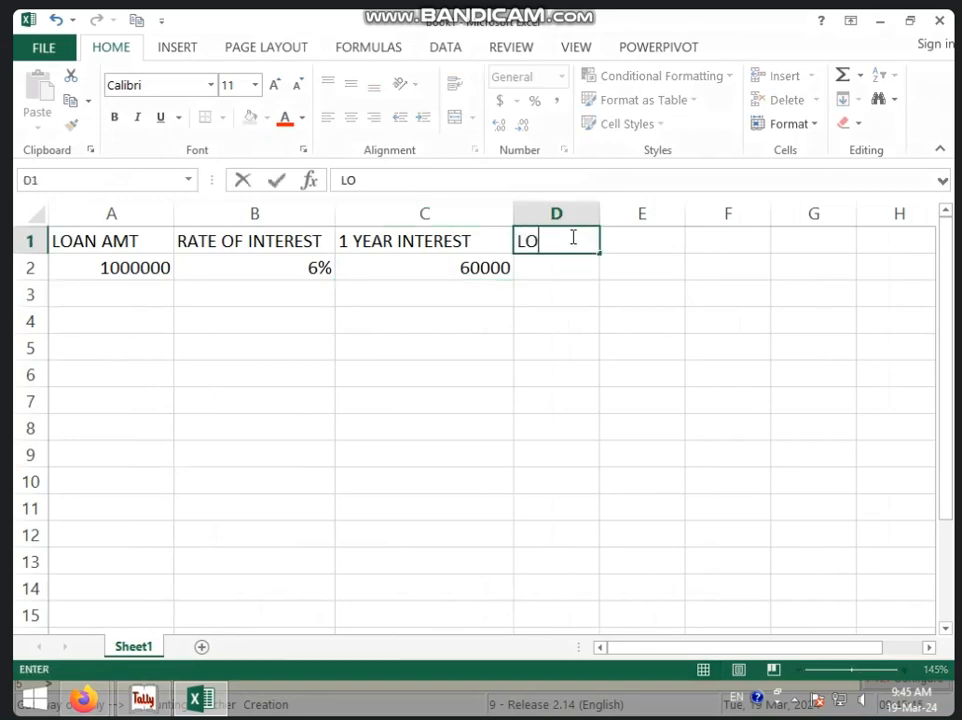
pyautogui.write('AN YEAR')
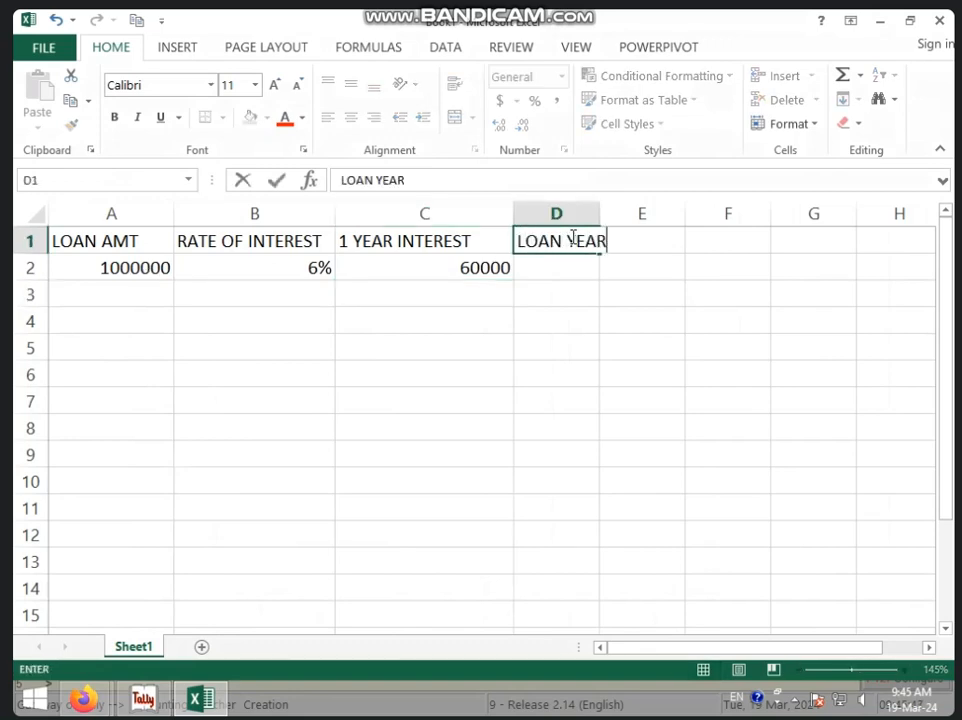
pyautogui.press('Return')
pyautogui.write('8')
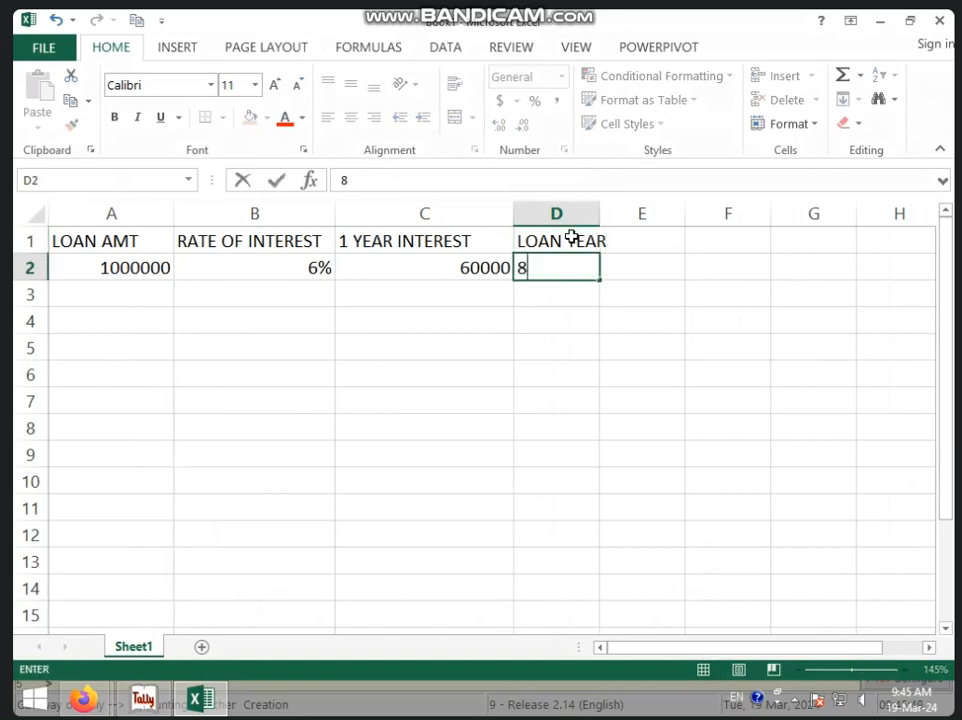
pyautogui.click(616, 354)
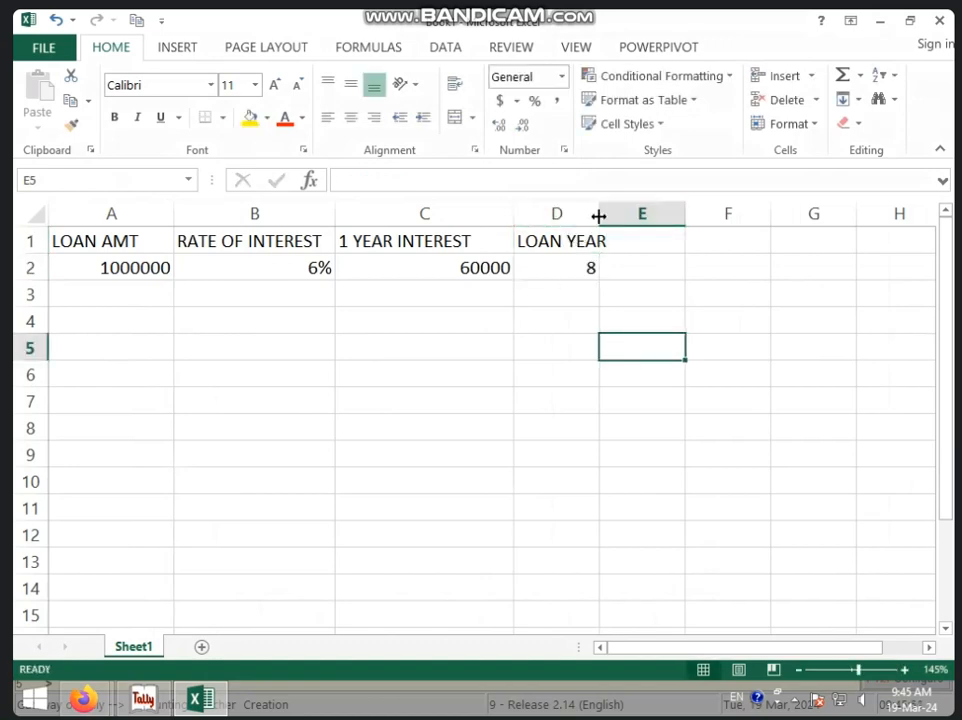
# Widen column D to fit its LOAN YEAR heading and narrow column C to its heading's width.
pyautogui.moveTo(599, 214); pyautogui.dragTo(620, 216)
pyautogui.click(597, 326)
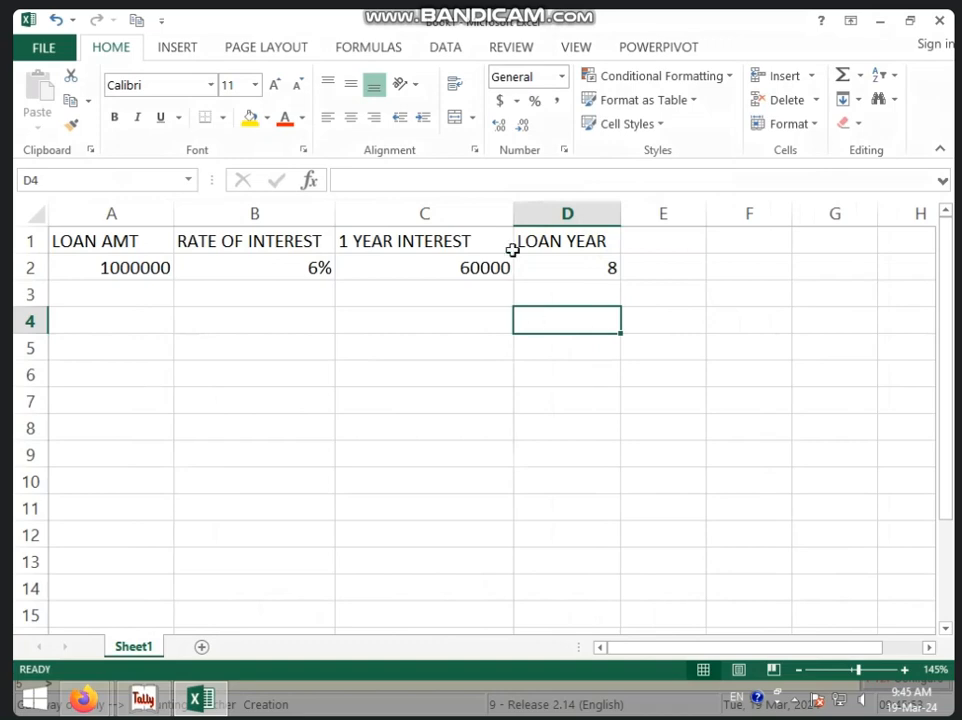
pyautogui.moveTo(513, 215); pyautogui.dragTo(477, 229)
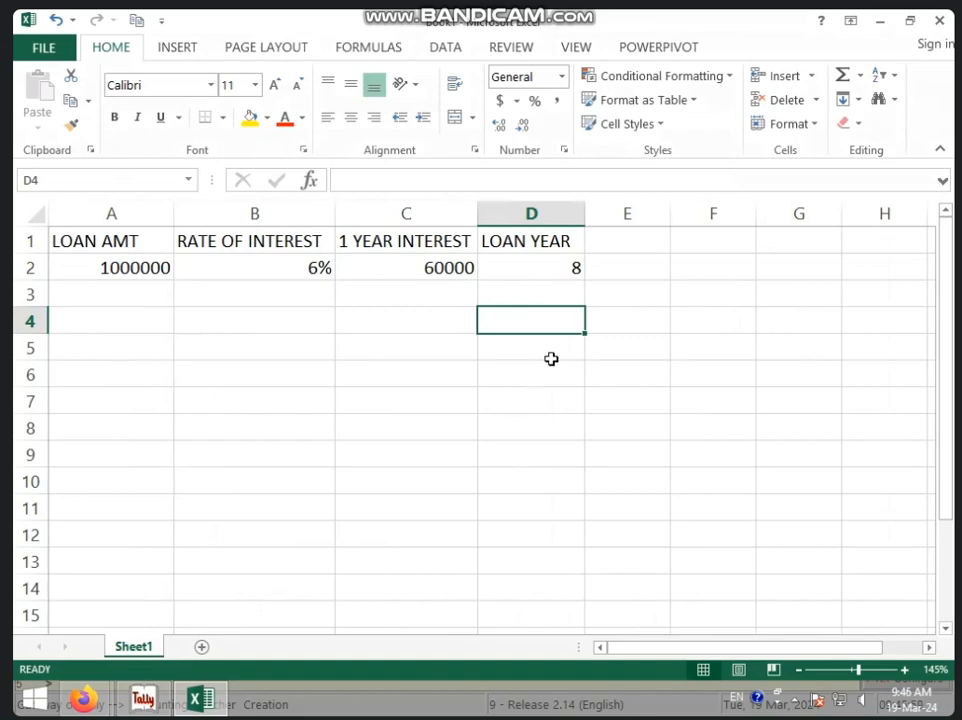
# Enter the label TOTAL INT in cell A4.
pyautogui.click(127, 322)
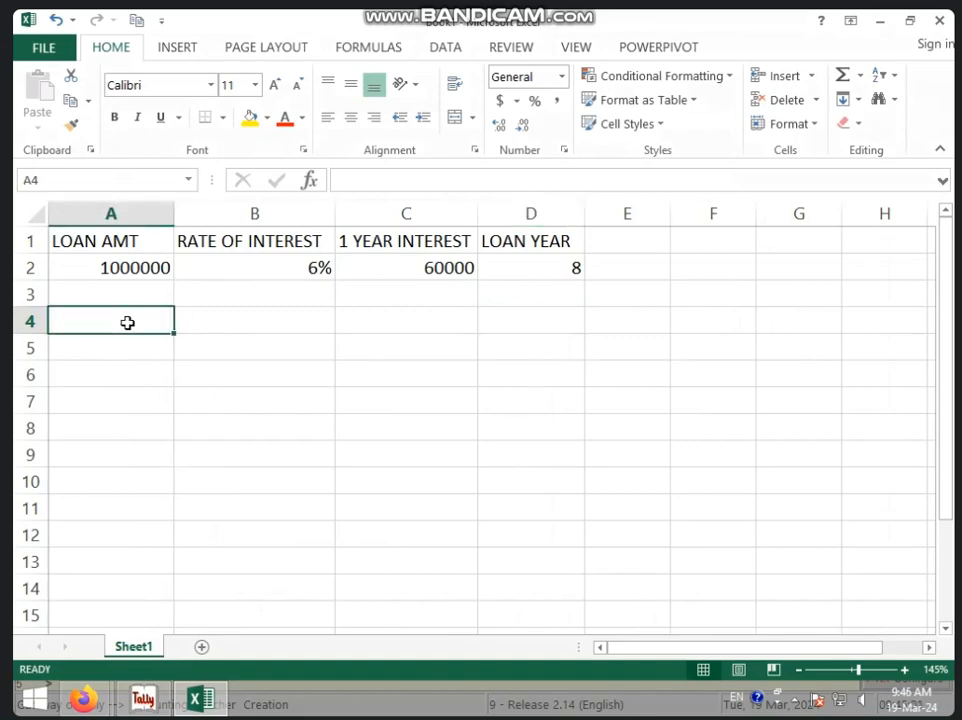
pyautogui.write('TOTAL IN')
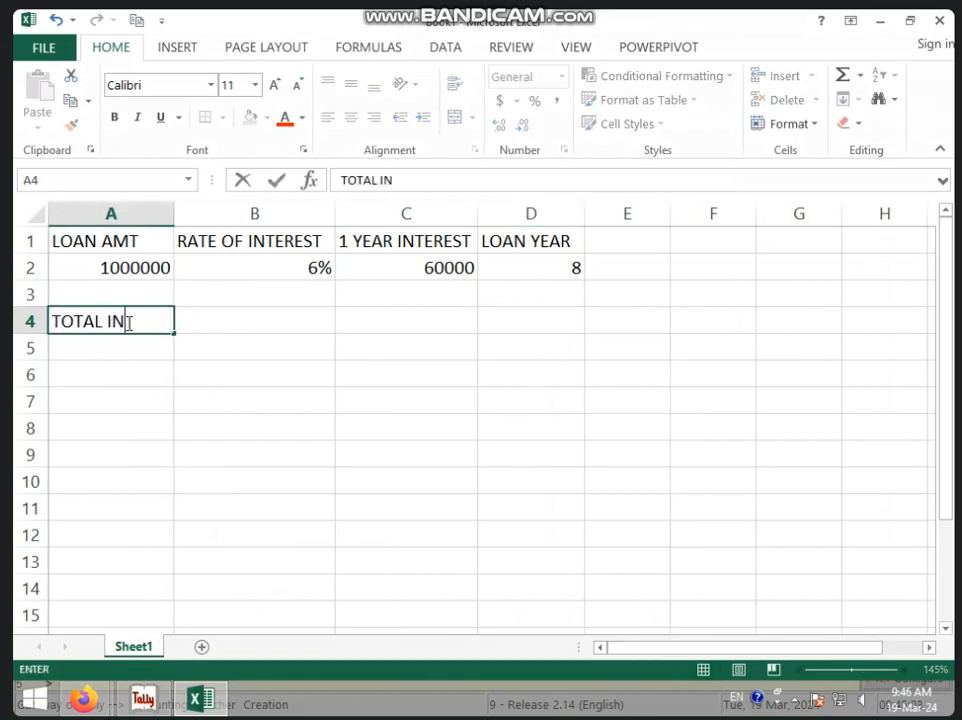
pyautogui.write('S')
pyautogui.press('BackSpace')
pyautogui.write('T')
# Calculate the total interest in B4 with the formula =C2*D2.
pyautogui.click(189, 315)
pyautogui.write('=')
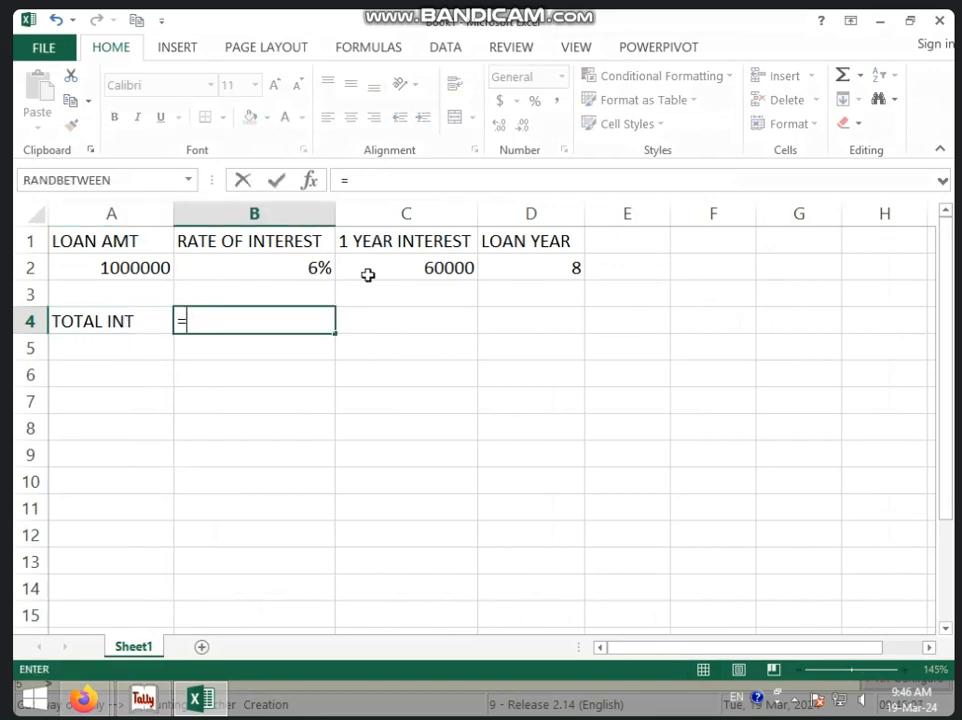
pyautogui.click(406, 268)
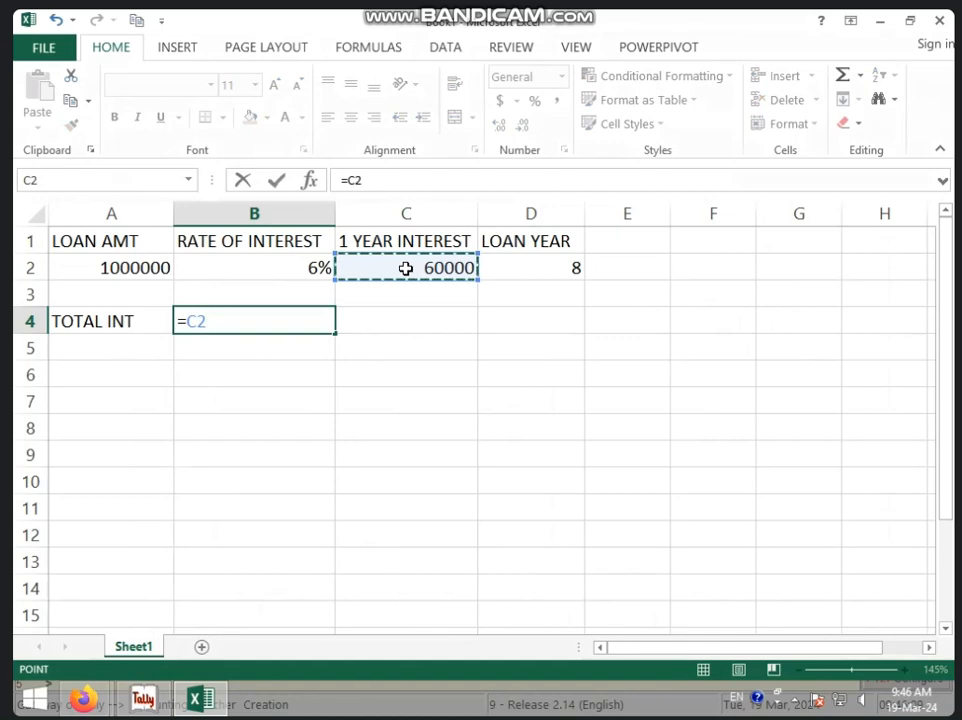
pyautogui.write('*')
pyautogui.click(537, 277)
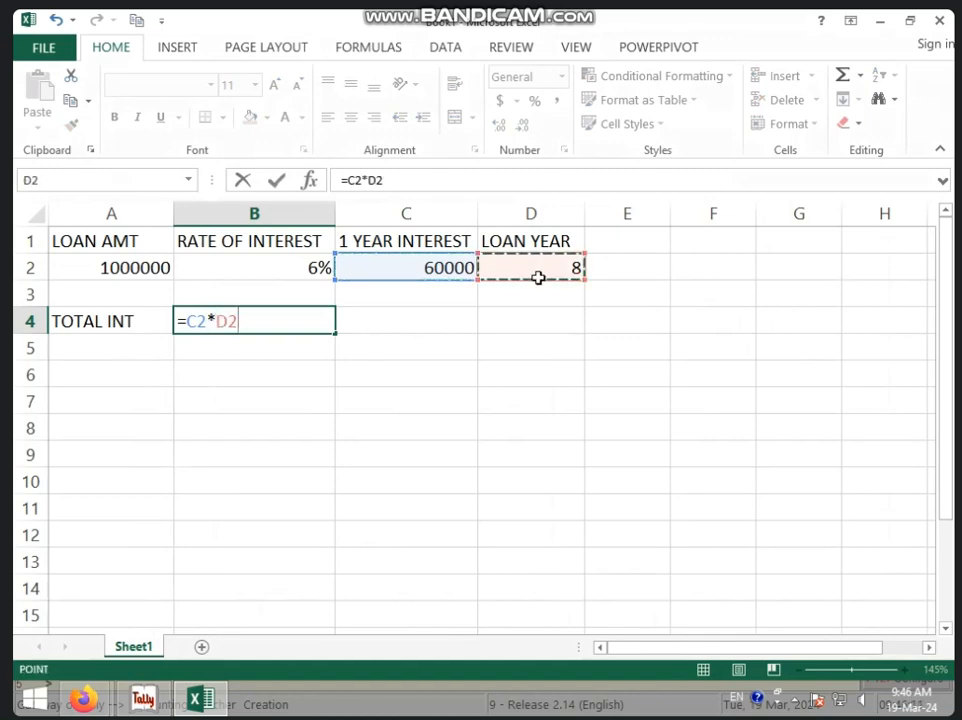
pyautogui.press('Return')
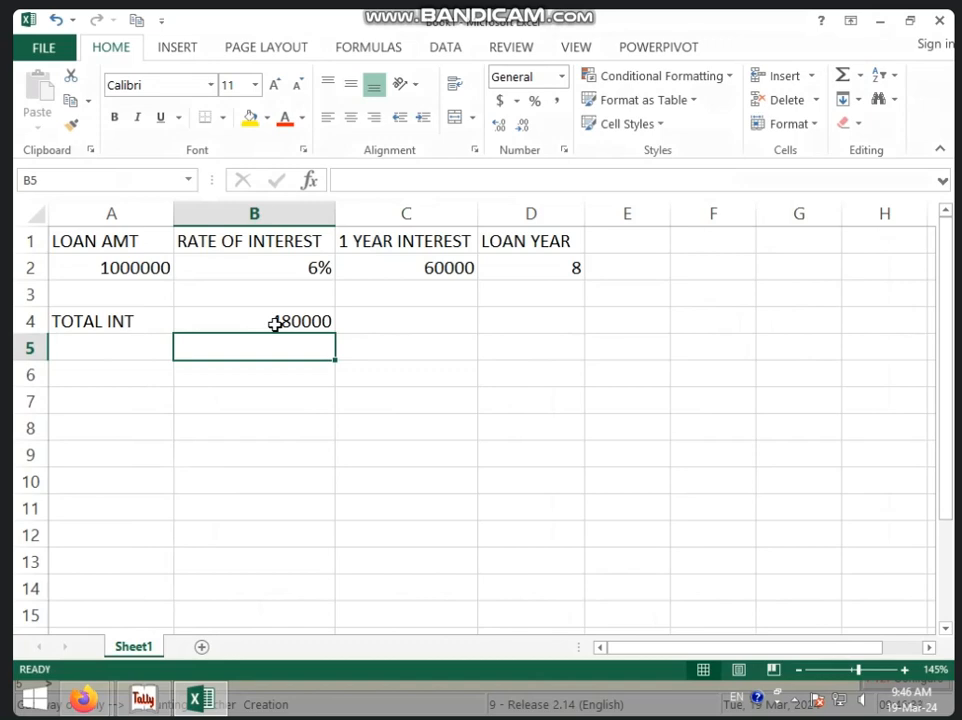
# Enter the label LOAN + INT in cell A5.
pyautogui.click(143, 347)
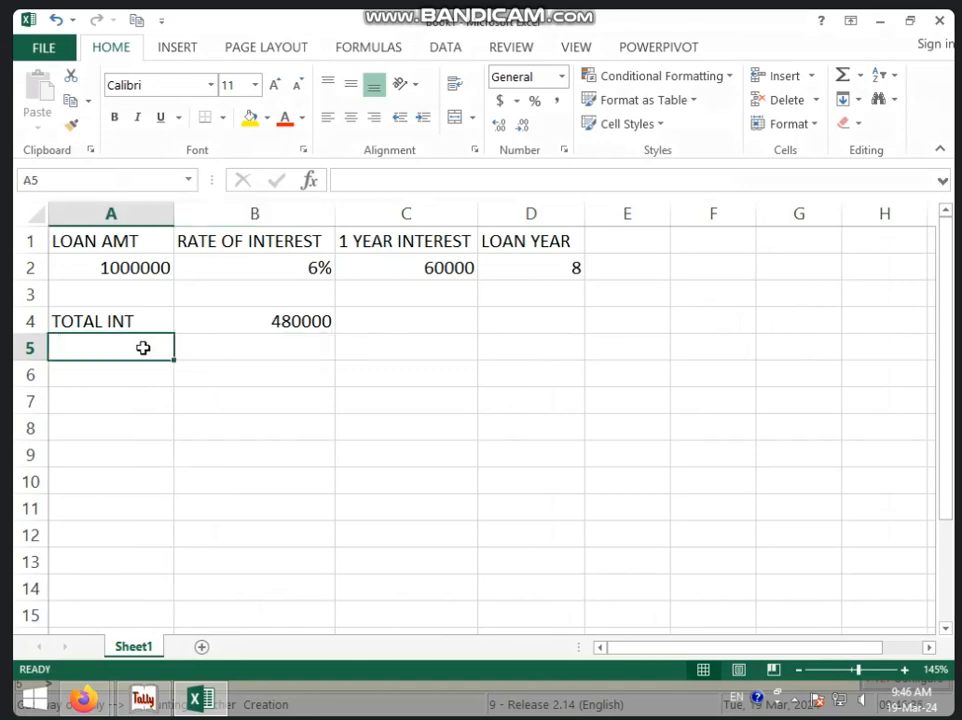
pyautogui.write('LOSN')
pyautogui.press('BackSpace')
pyautogui.press('BackSpace')
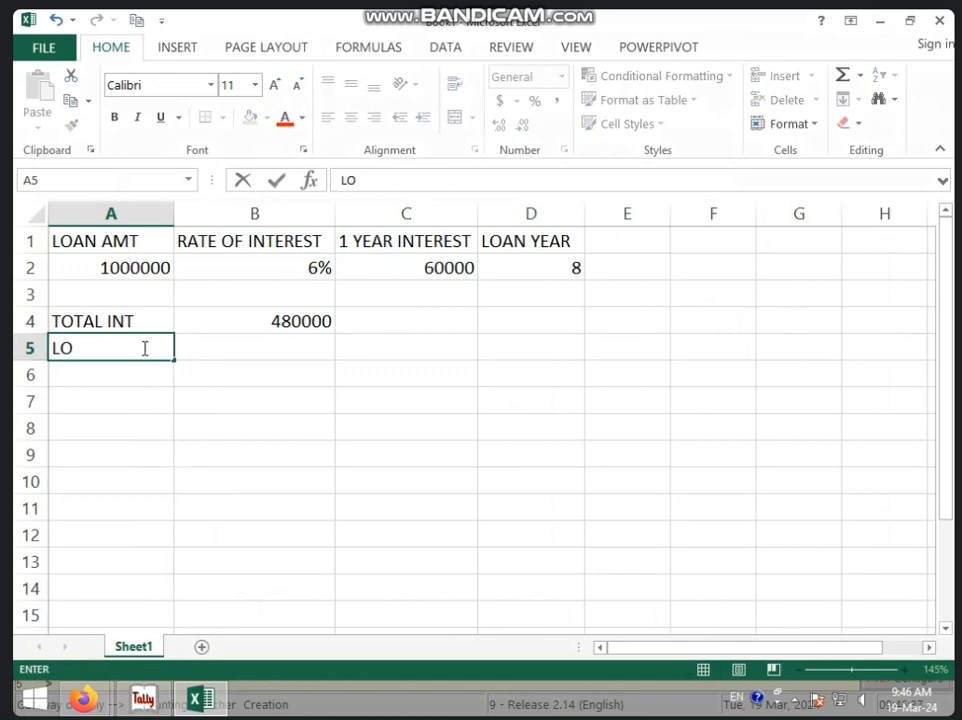
pyautogui.write('AN + INT')
pyautogui.press('Tab')
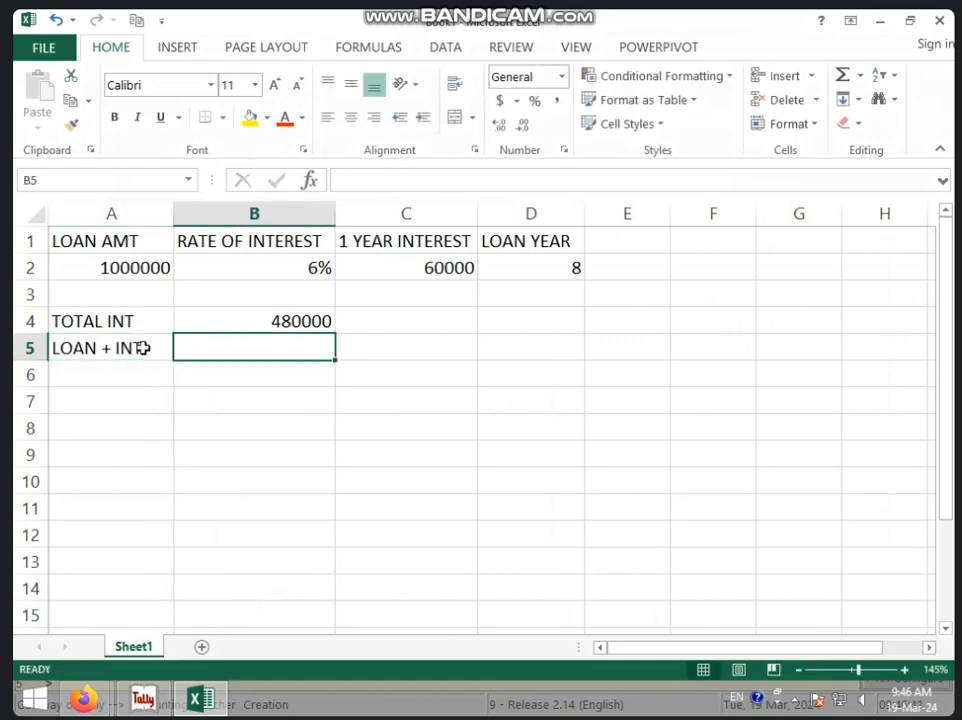
# Calculate the loan plus interest in B5 with the formula =A2+B4.
pyautogui.write('=')
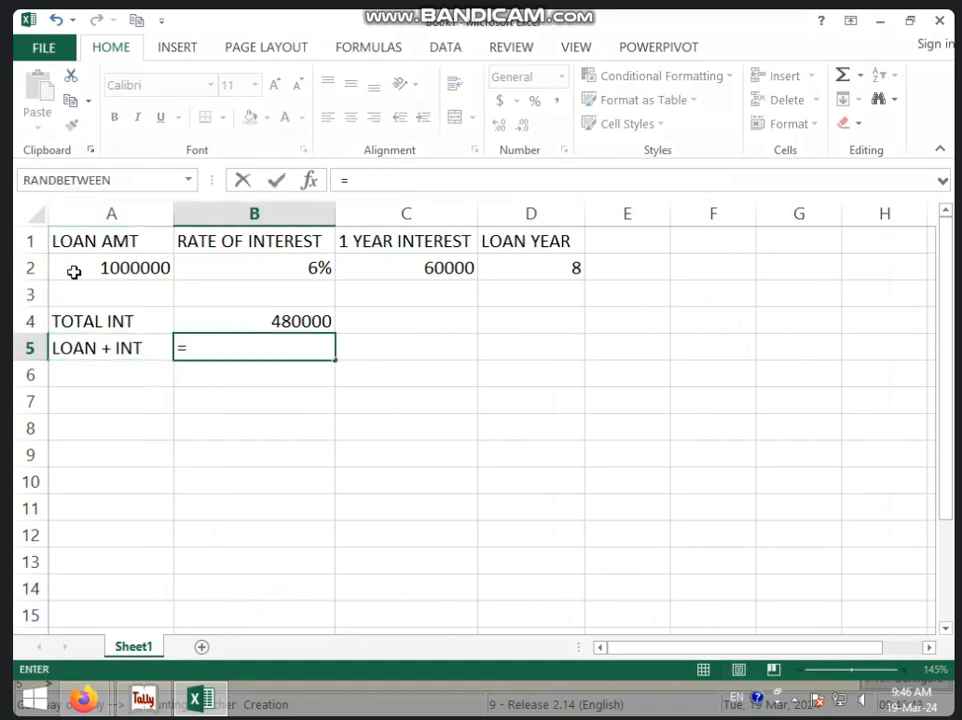
pyautogui.click(109, 268)
pyautogui.write('+')
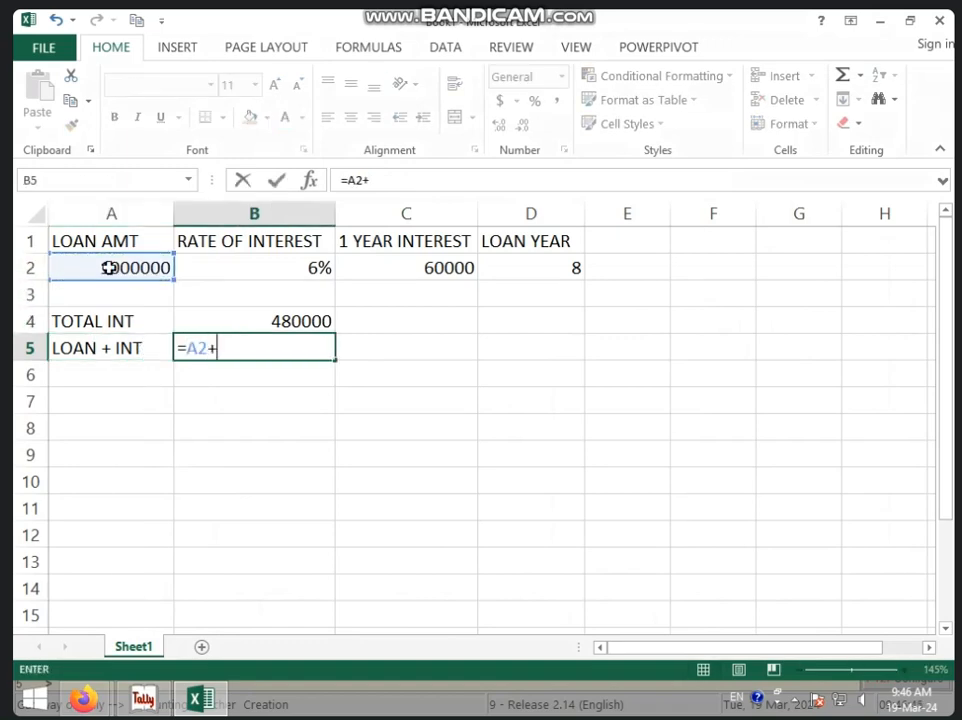
pyautogui.click(249, 320)
pyautogui.press('Return')
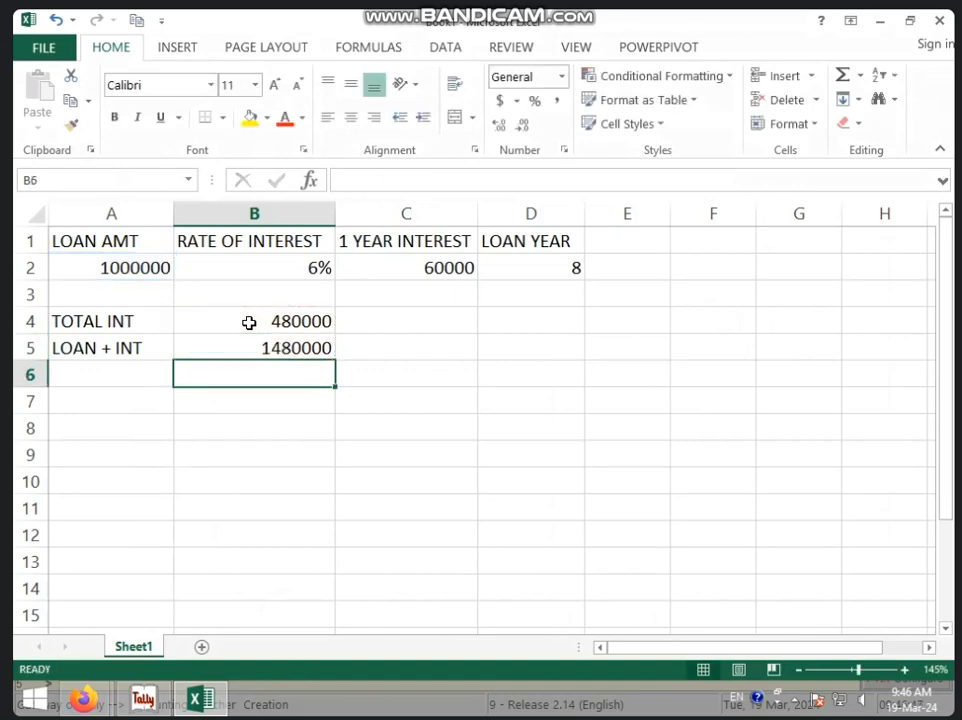
pyautogui.click(298, 348)
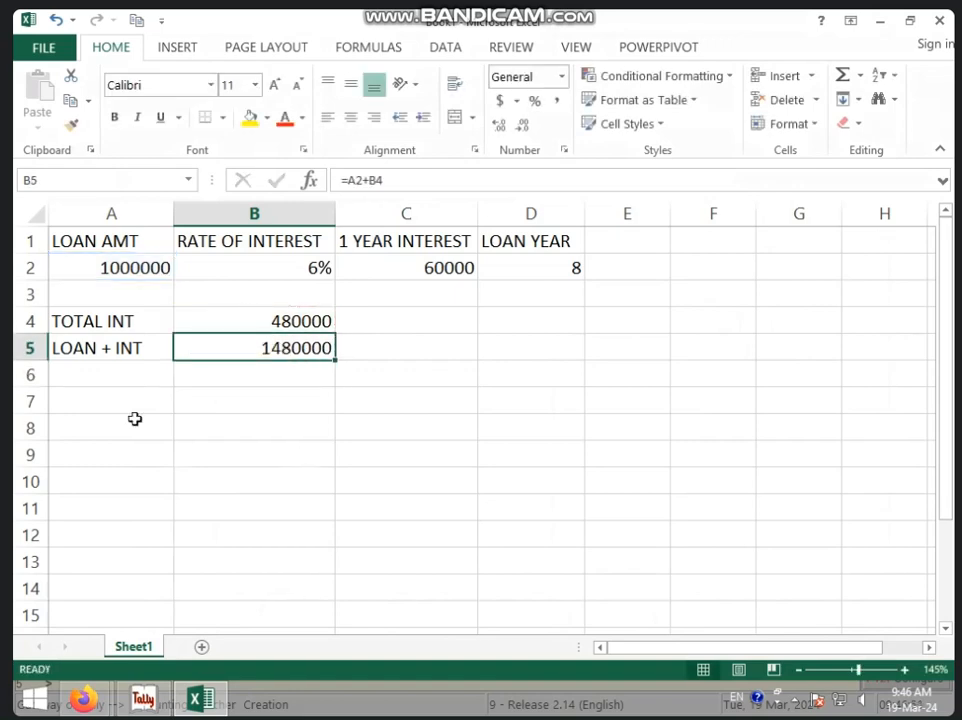
# Enter the label INSTOLLMENT in cell A6 and the value 12 in B6.
pyautogui.click(112, 398)
pyautogui.click(130, 373)
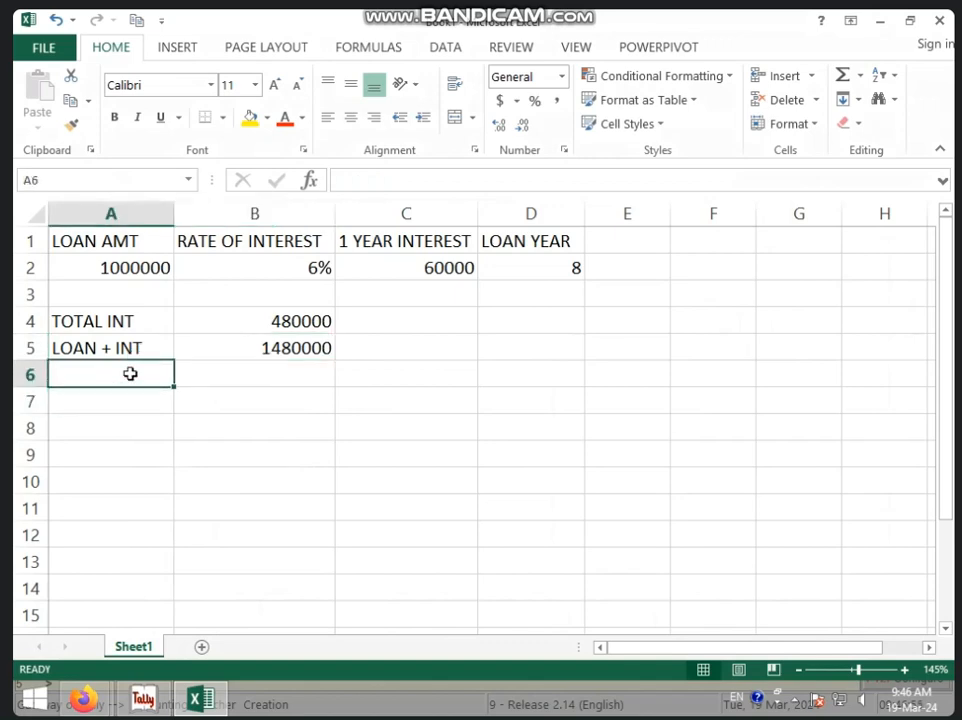
pyautogui.write('INSTOL')
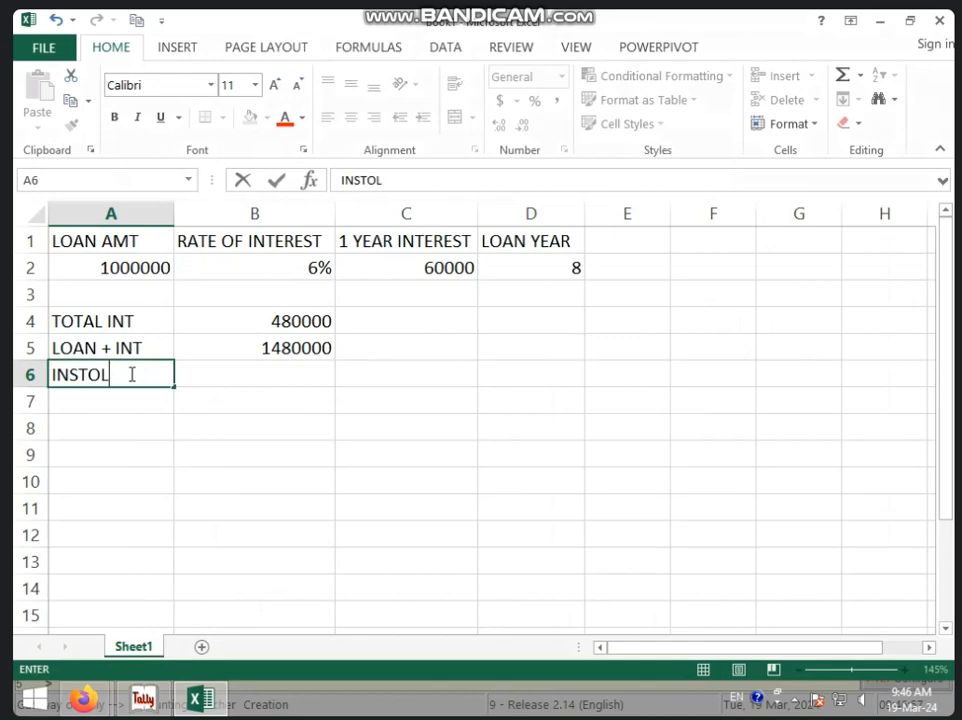
pyautogui.write('LMENT')
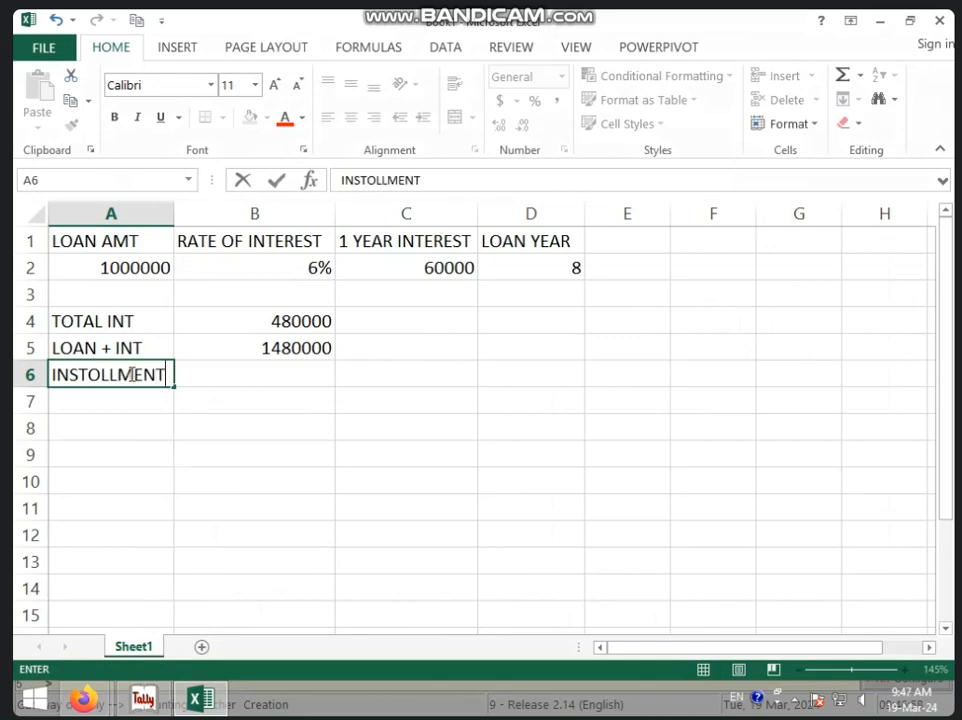
pyautogui.click(244, 375)
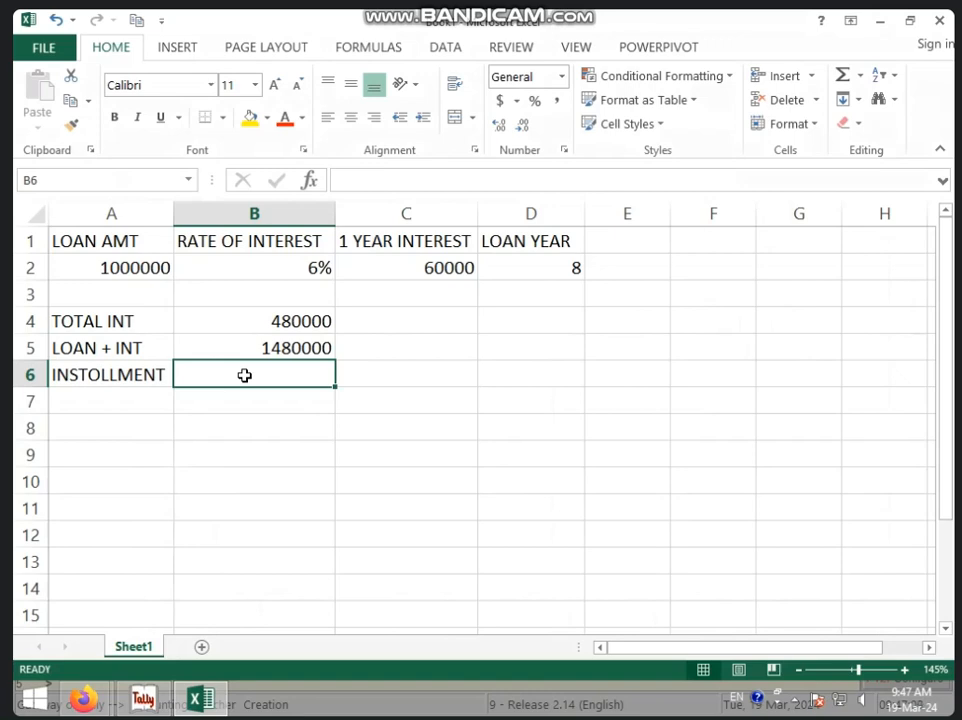
pyautogui.write('12')
pyautogui.click(332, 396)
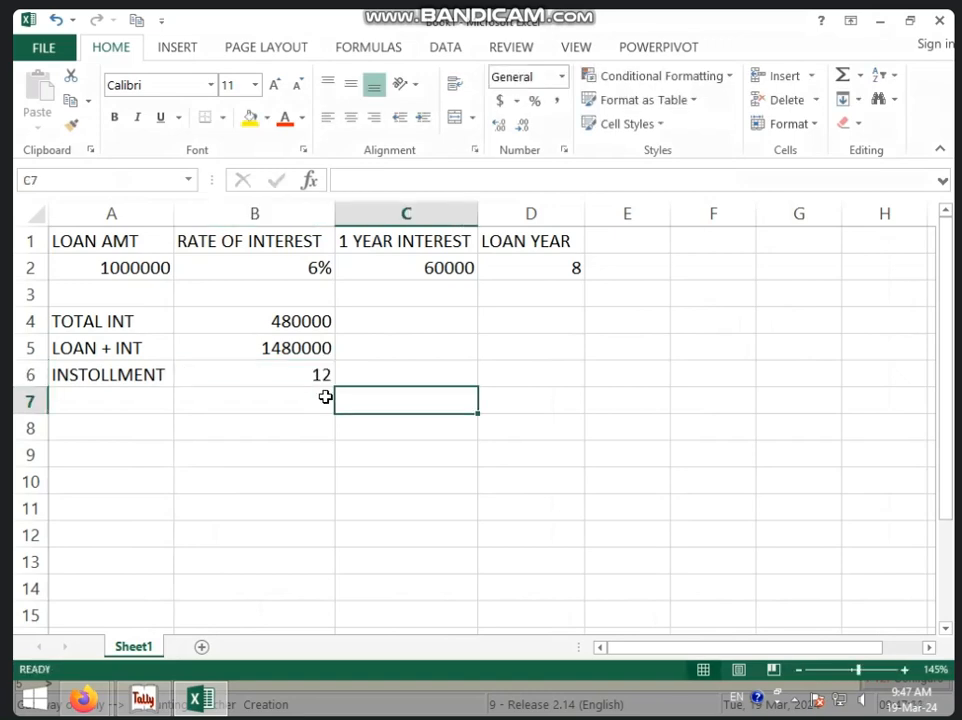
pyautogui.click(309, 379)
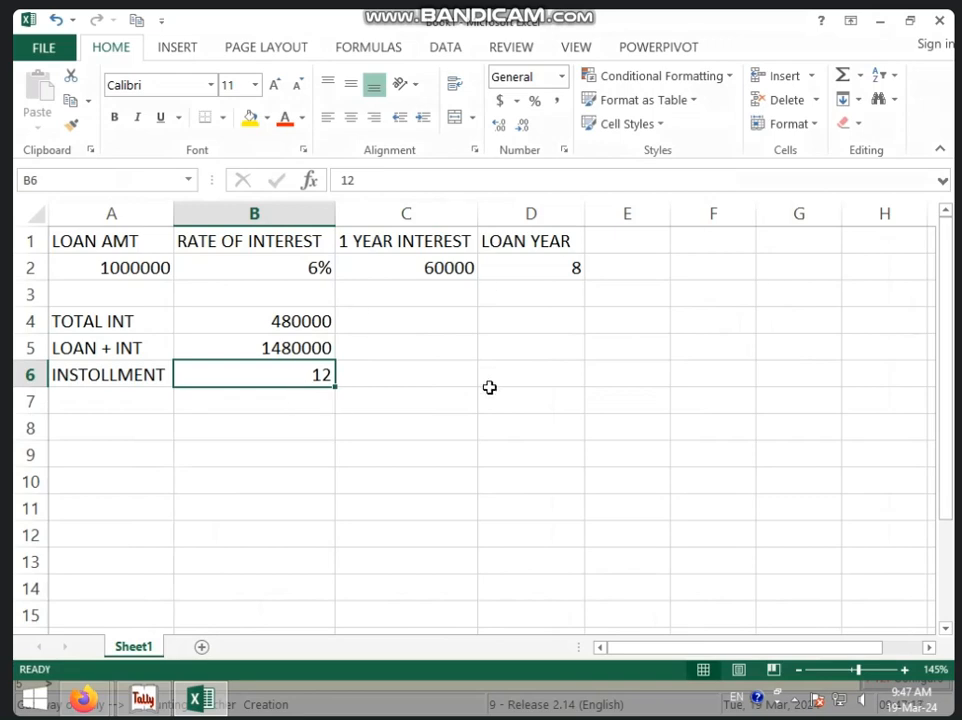
# Enter the label TOTAL INS in cell A7.
pyautogui.click(150, 405)
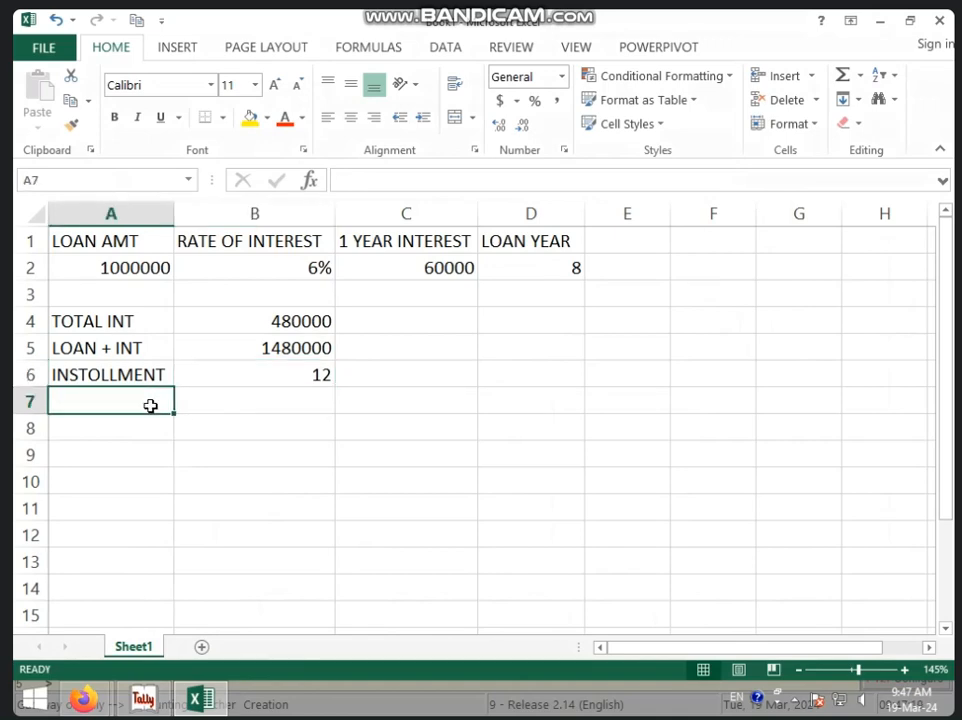
pyautogui.write('TOTAL I')
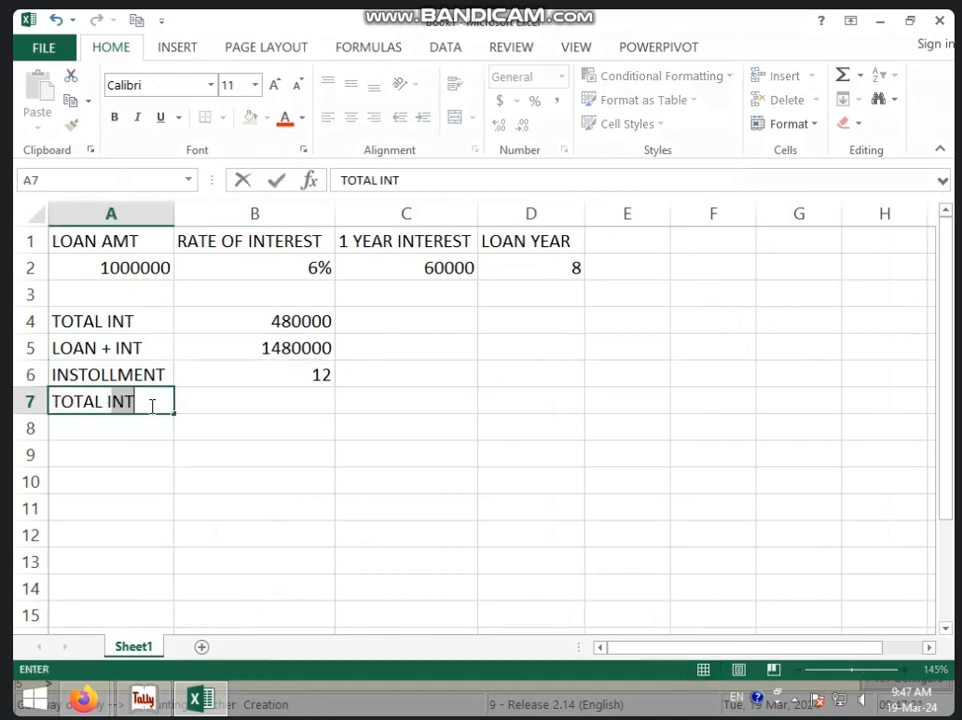
pyautogui.write('NS')
pyautogui.click(243, 399)
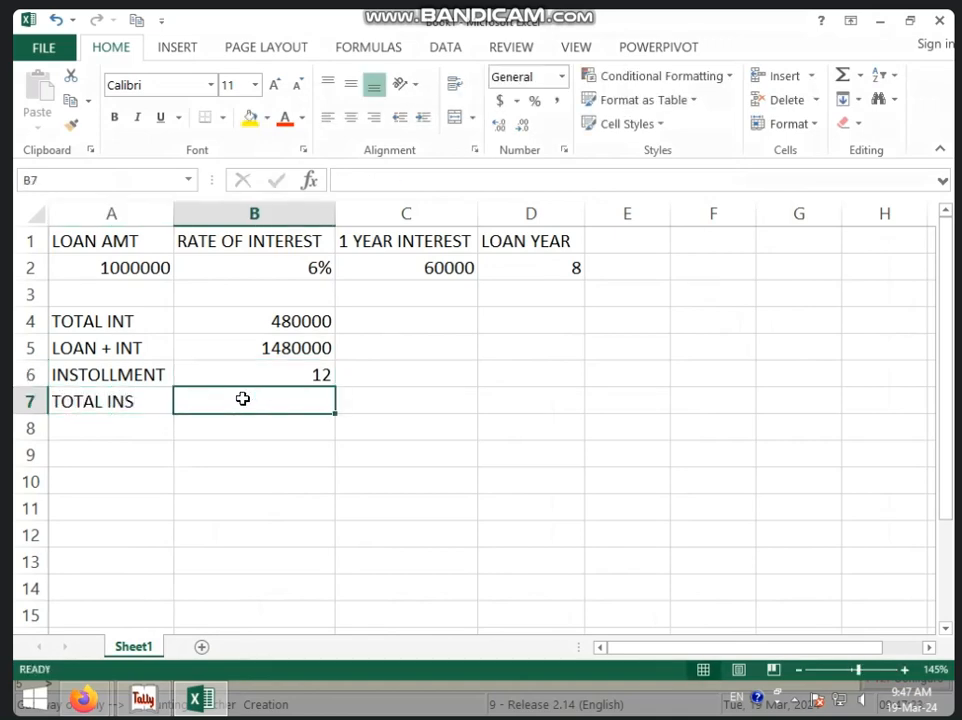
pyautogui.write('=')
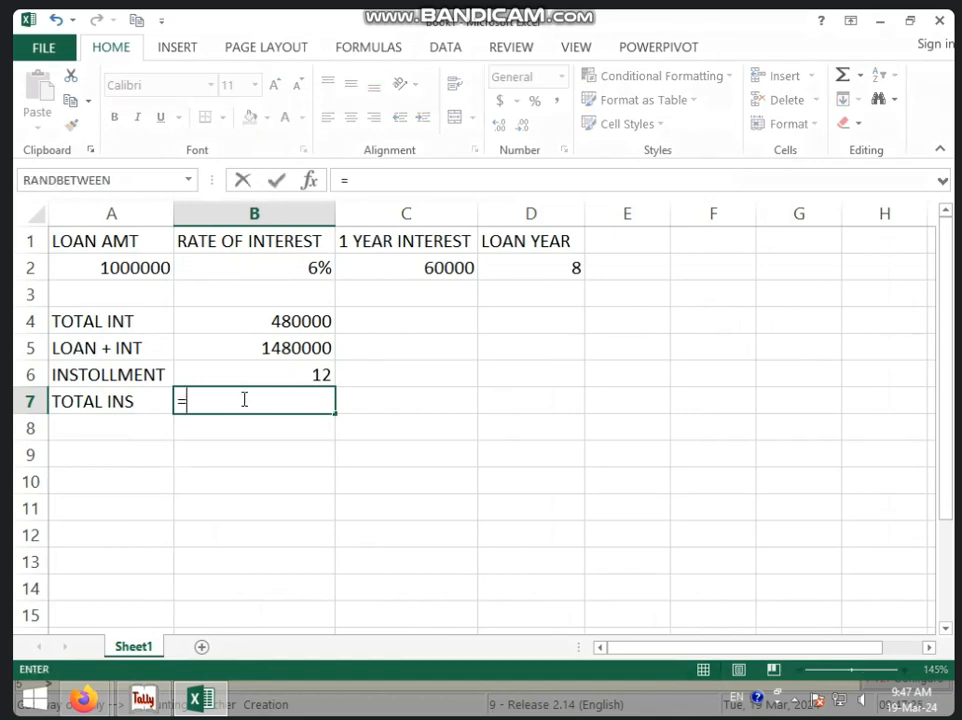
pyautogui.click(286, 372)
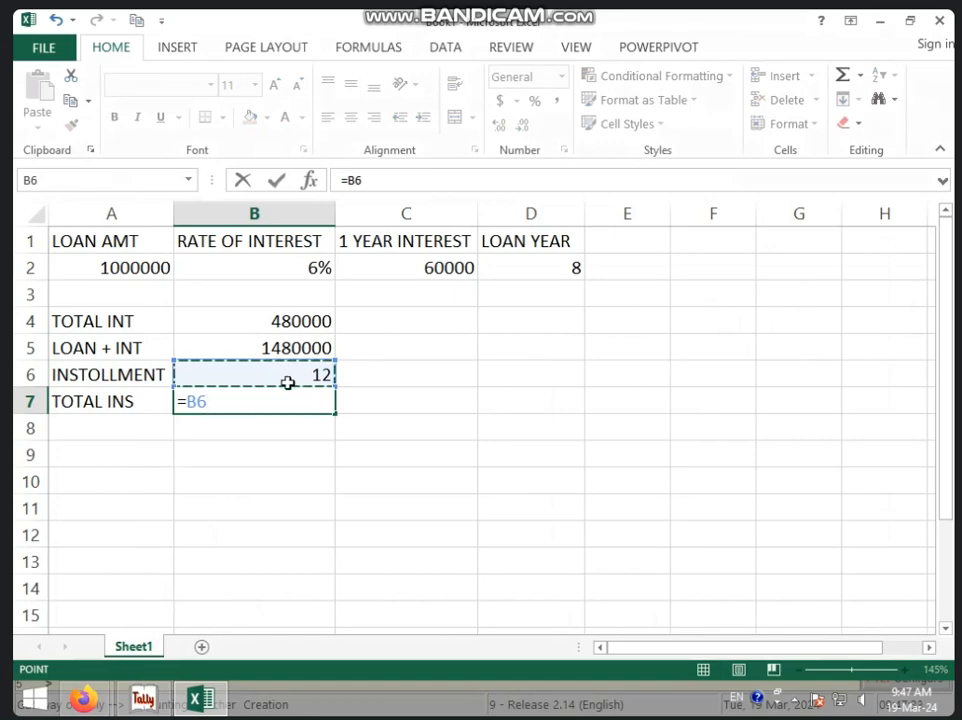
pyautogui.press('BackSpace')
pyautogui.press('BackSpace')
pyautogui.press('BackSpace')
pyautogui.click(292, 427)
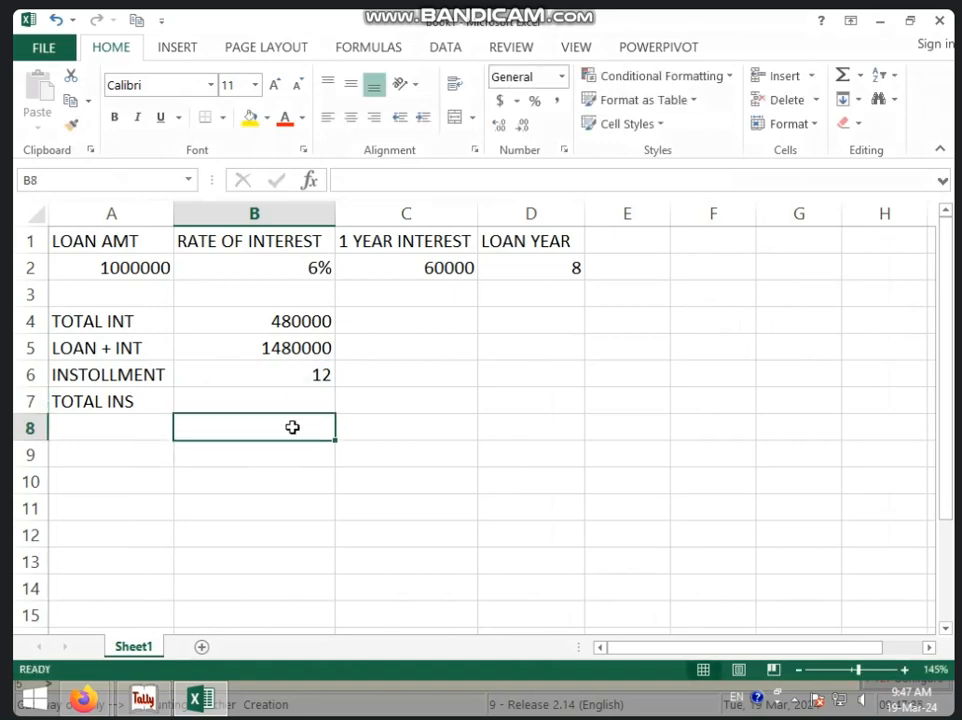